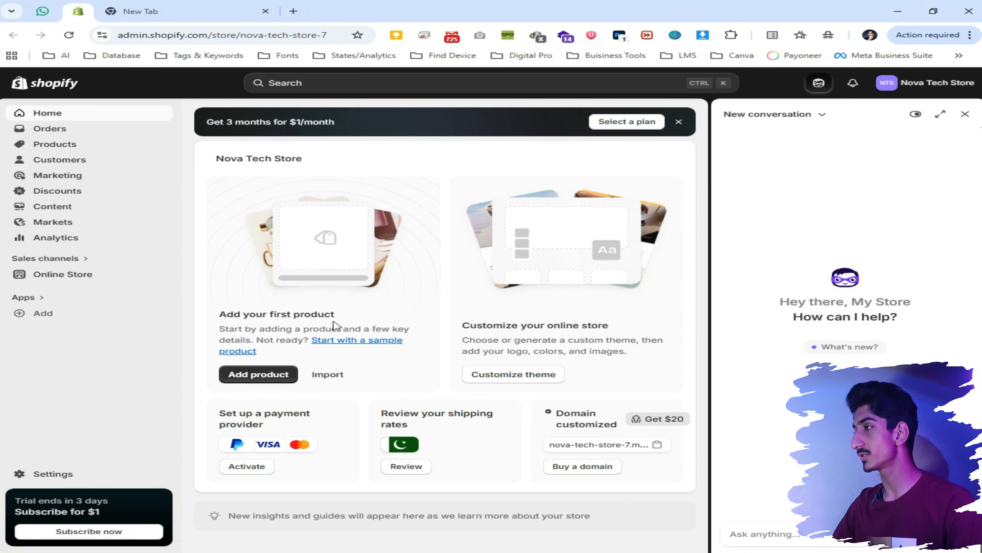
pyautogui.moveTo(326, 329)
pyautogui.mouseDown()
pyautogui.moveTo(341, 317)
pyautogui.moveTo(331, 314)
pyautogui.mouseUp()
pyautogui.moveTo(462, 327); pyautogui.dragTo(615, 331)
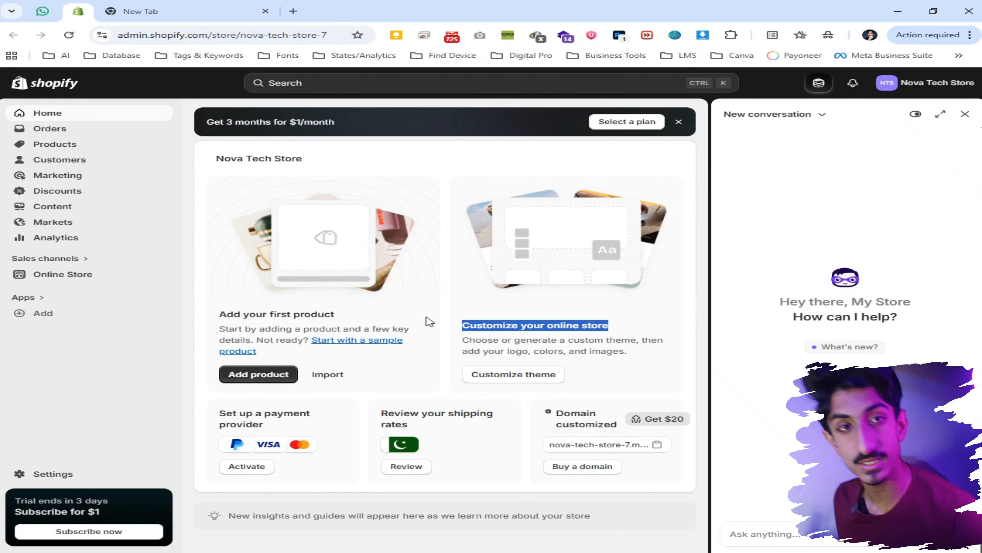
# - Look through the Orders section, including its Drafts and Abandoned checkouts pages, and return to the main Orders page
pyautogui.click(80, 123)
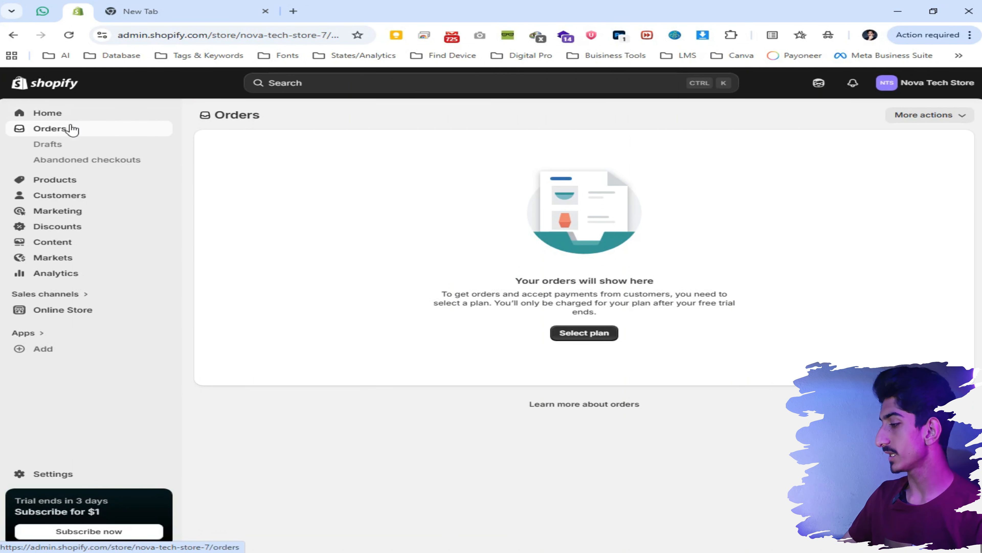
pyautogui.press('F4')
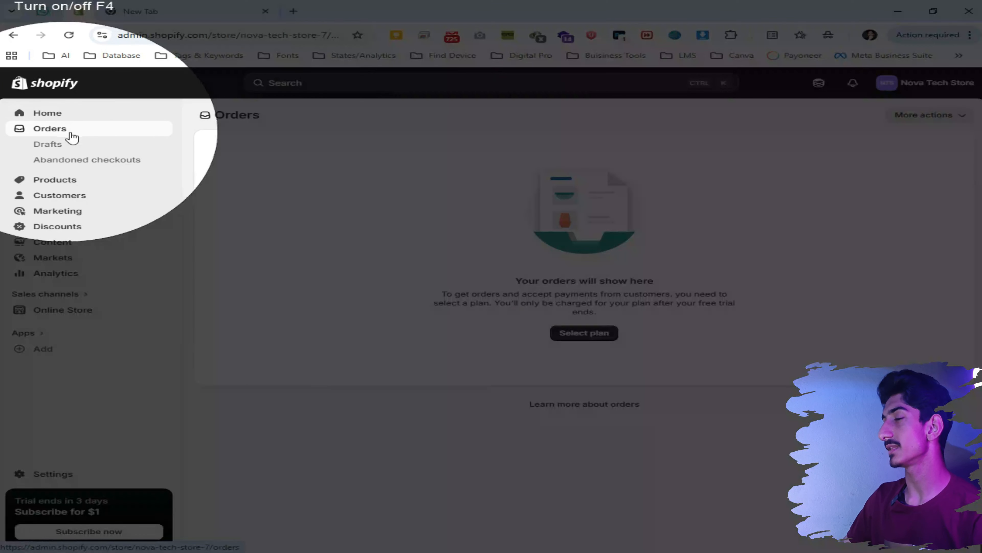
pyautogui.press('F4')
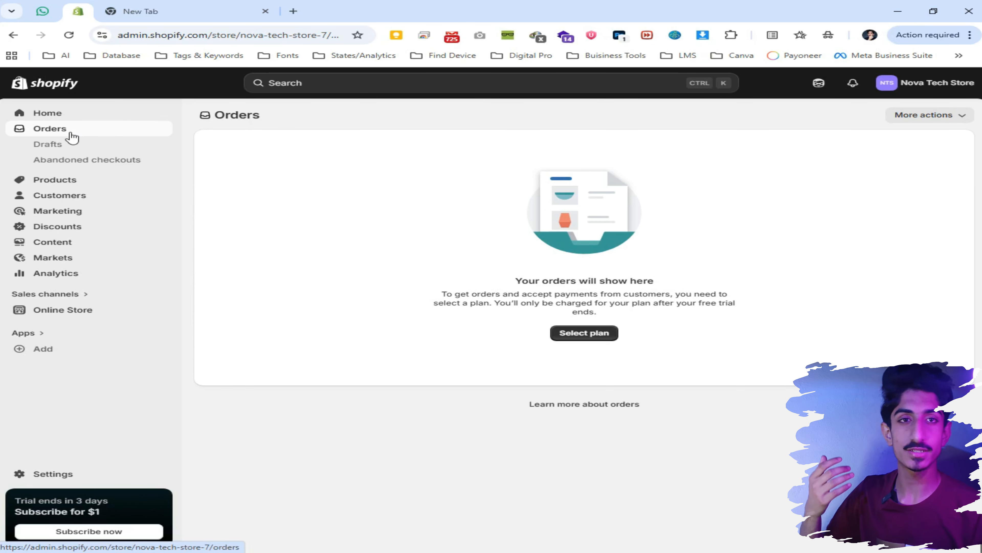
pyautogui.press('F4')
pyautogui.click(64, 151)
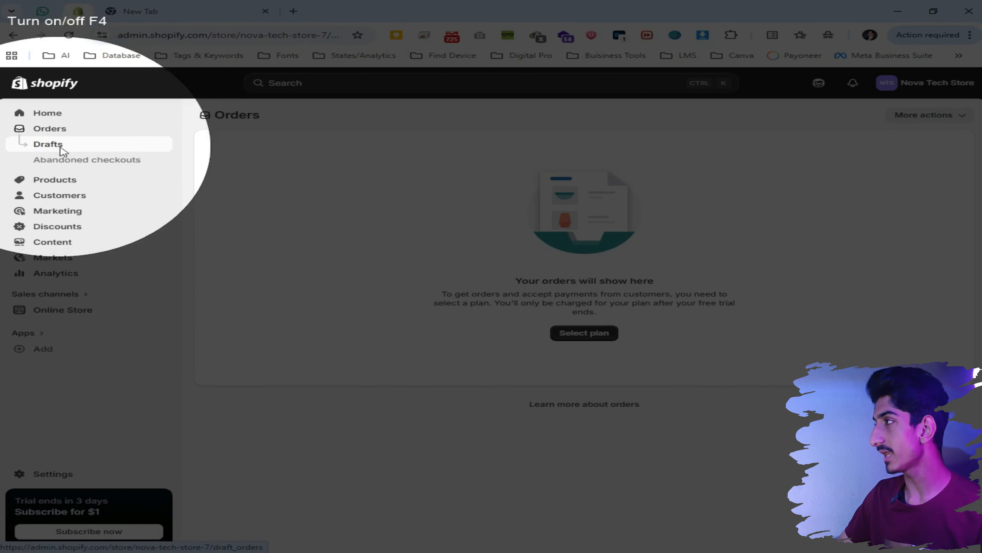
pyautogui.press('F4')
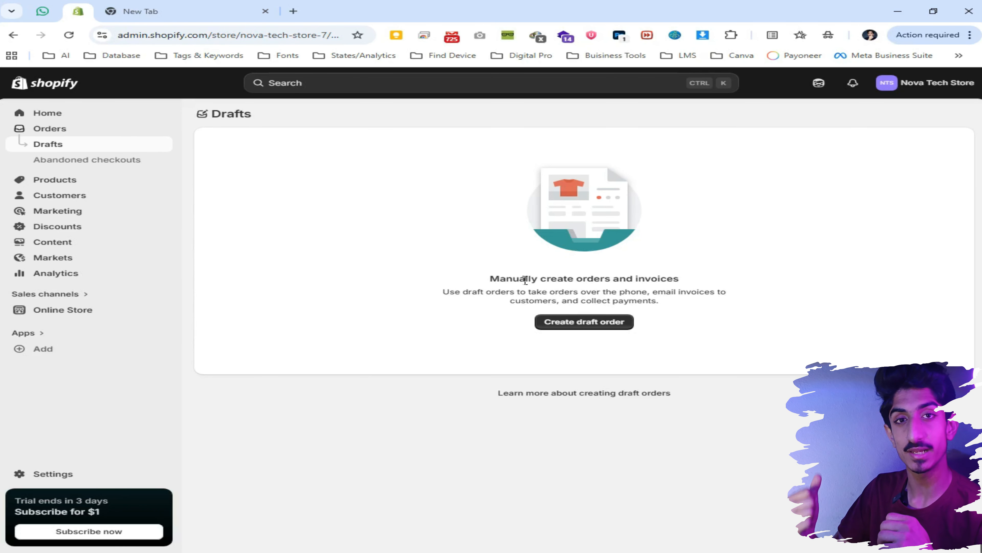
pyautogui.press('F4')
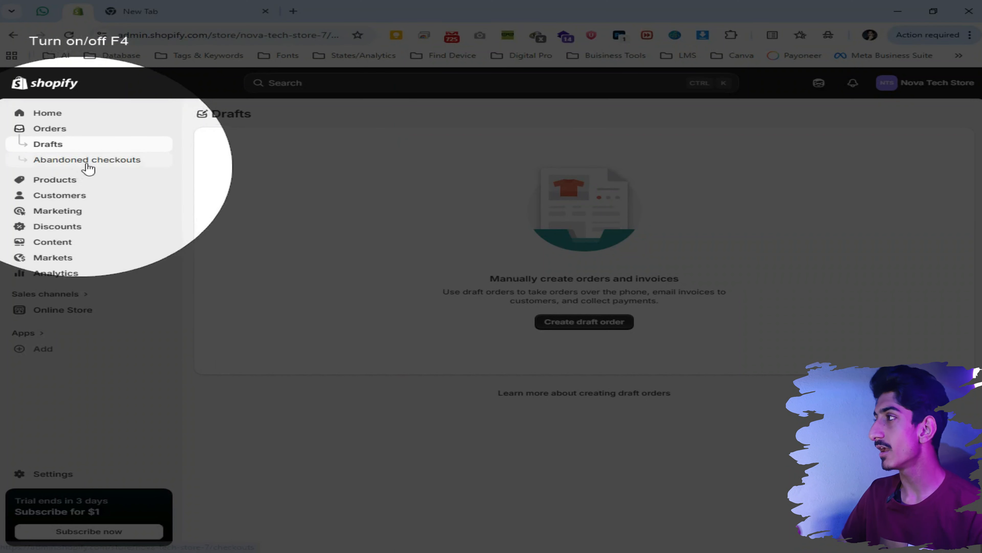
pyautogui.click(109, 167)
pyautogui.press('F4')
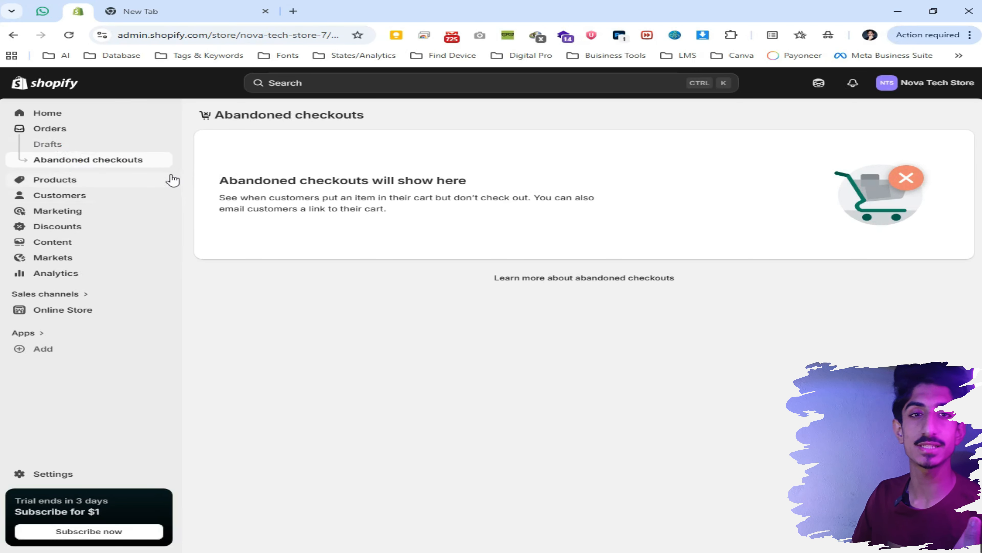
pyautogui.click(77, 135)
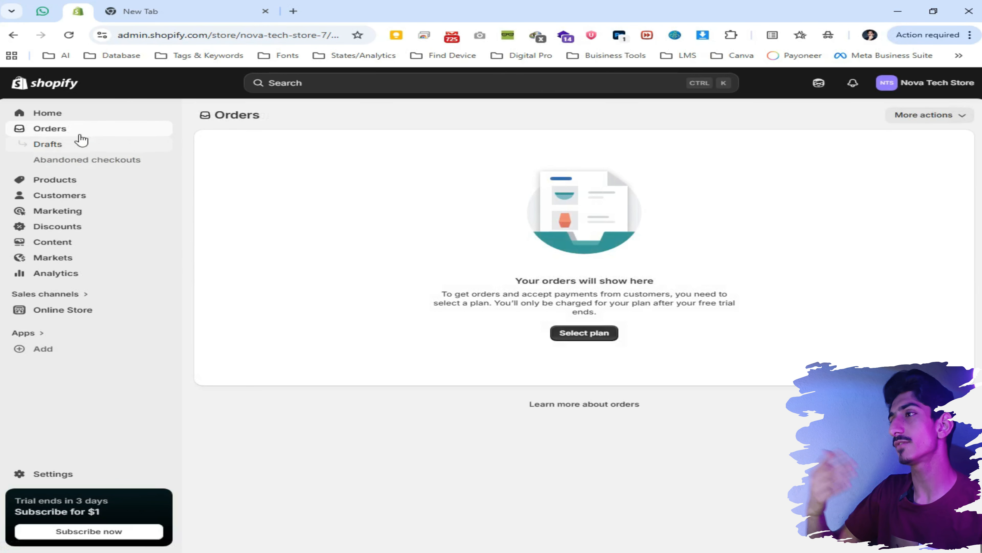
# - Start adding a new product from the Products section and dismiss the media upload error on the form
pyautogui.press('F4')
pyautogui.click(75, 186)
pyautogui.press('F4')
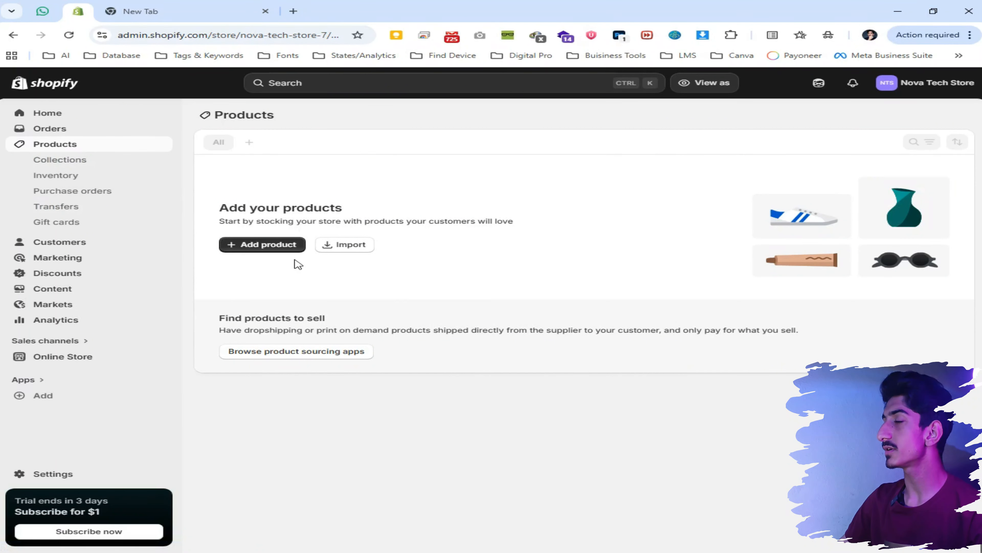
pyautogui.press('F4')
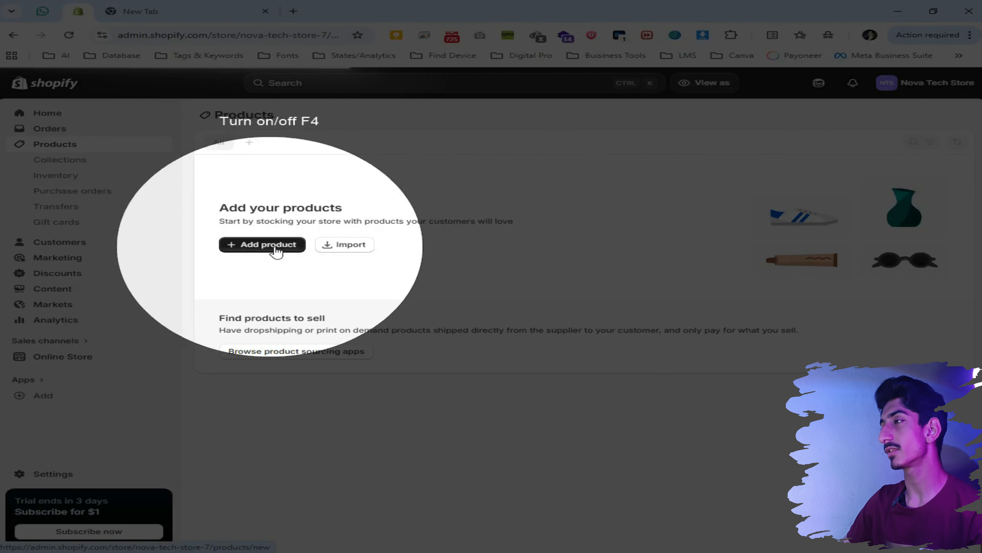
pyautogui.press('F4')
pyautogui.click(275, 249)
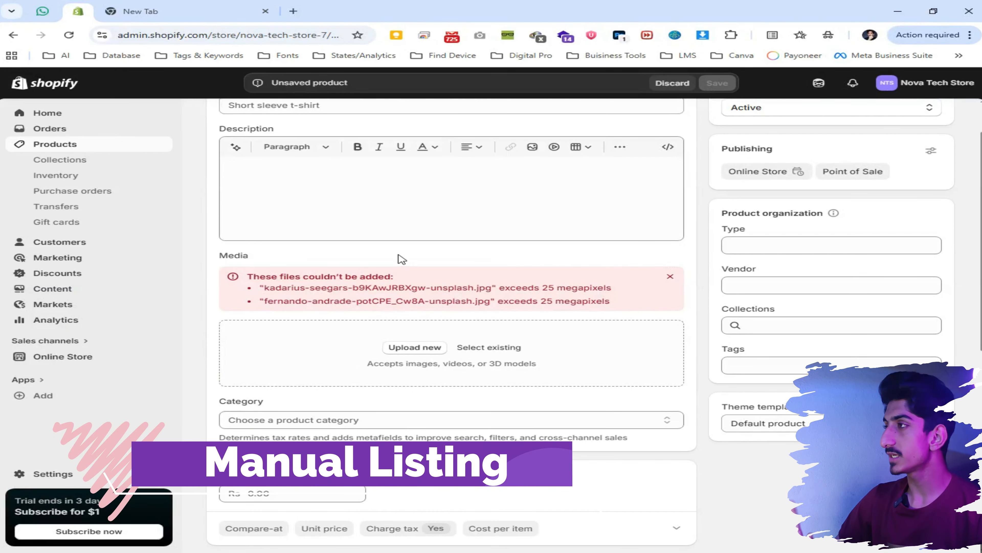
pyautogui.click(671, 276)
pyautogui.scroll(1, 498, 245)
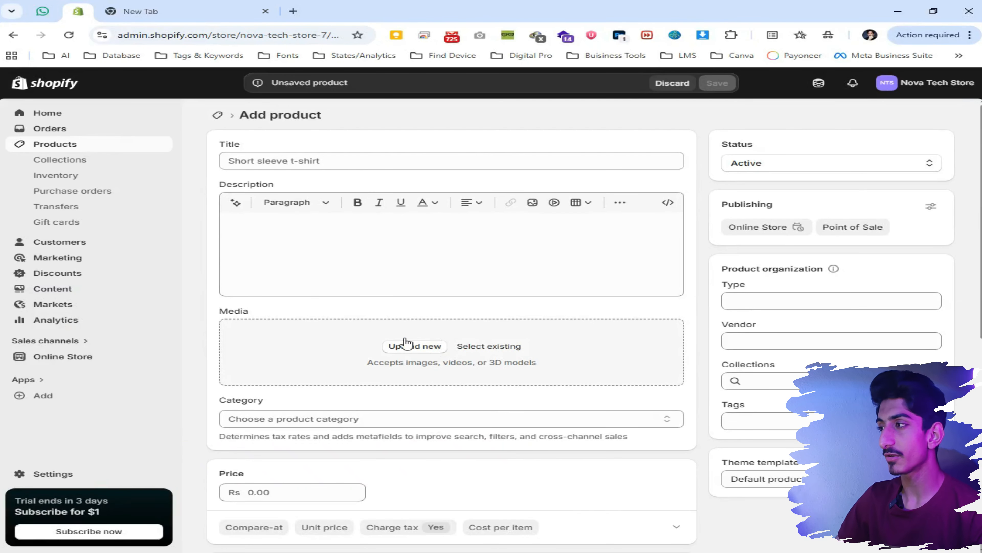
# - Upload the yellow perfume bottle photo from the Downloads folder to the product's media
pyautogui.moveTo(249, 312); pyautogui.dragTo(217, 314)
pyautogui.click(287, 311)
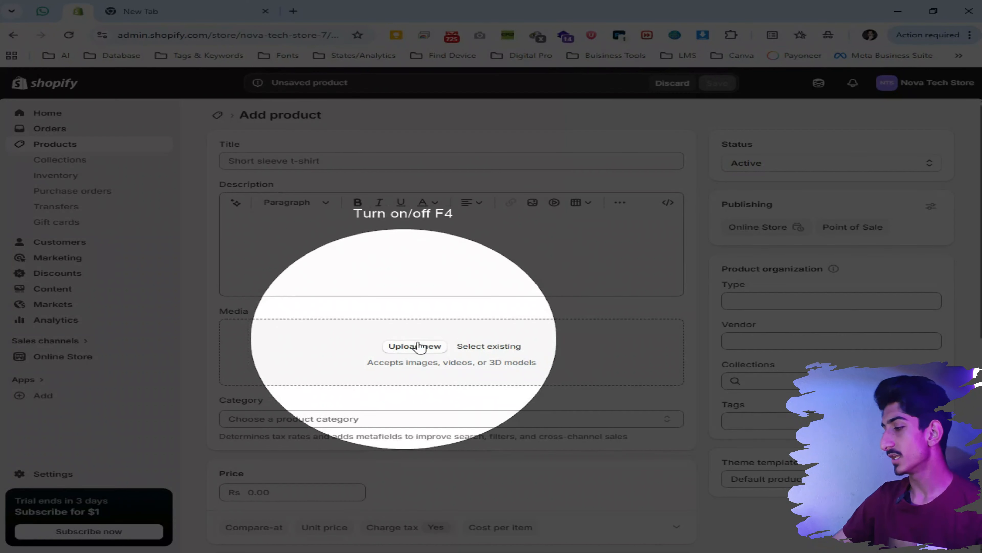
pyautogui.click(415, 346)
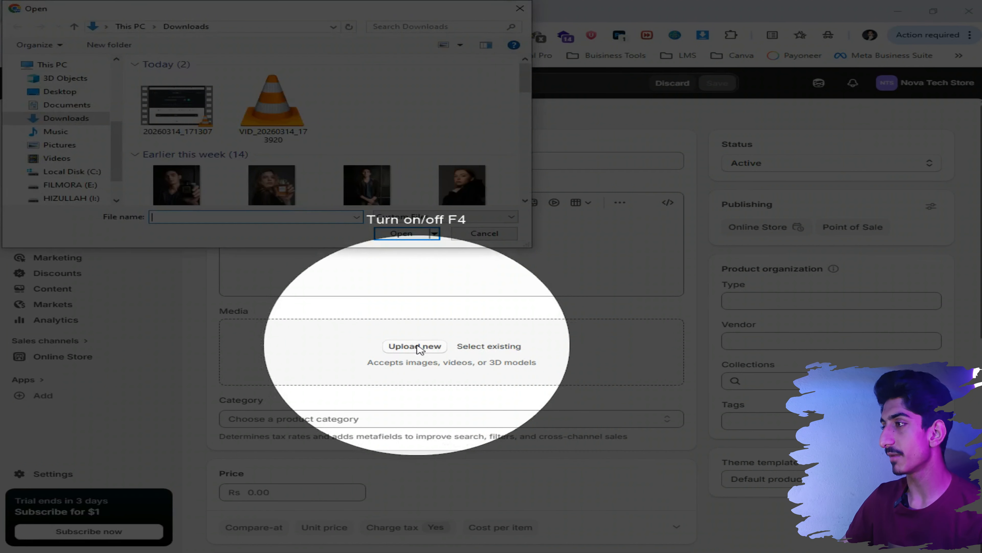
pyautogui.scroll(-5, 432, 145)
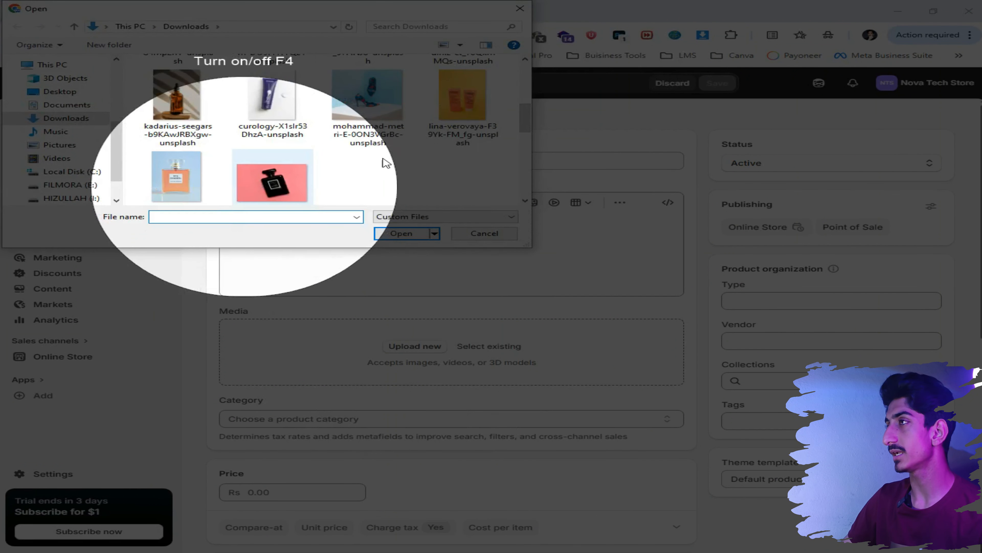
pyautogui.scroll(5, 503, 128)
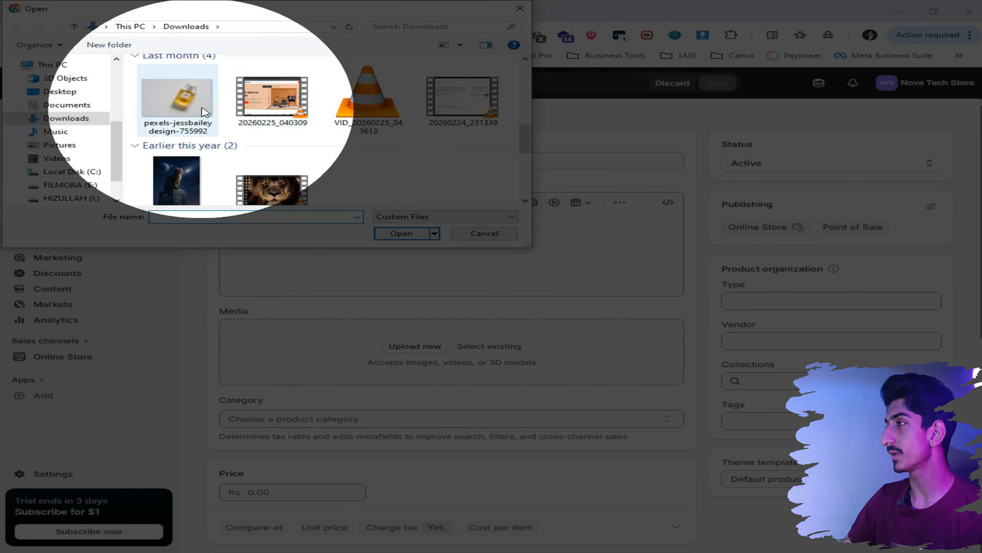
pyautogui.doubleClick(205, 112)
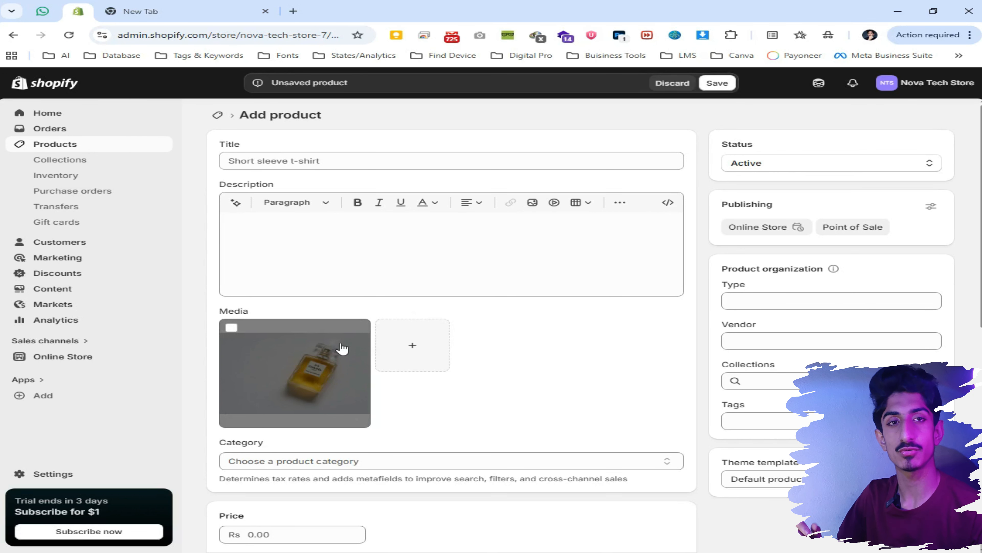
# - Add the existing store image of the black perfume bottle on a pink background to the product's media
pyautogui.click(424, 362)
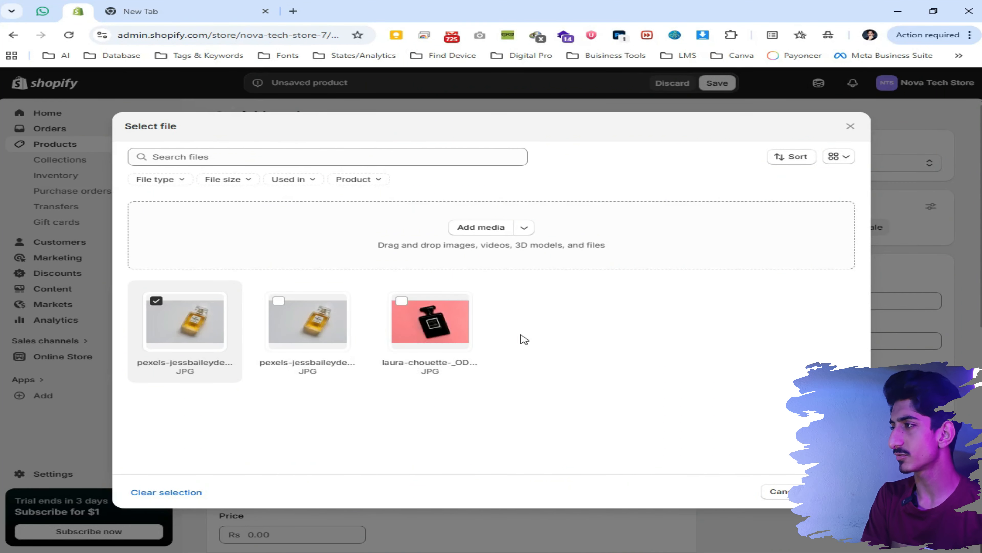
pyautogui.click(401, 301)
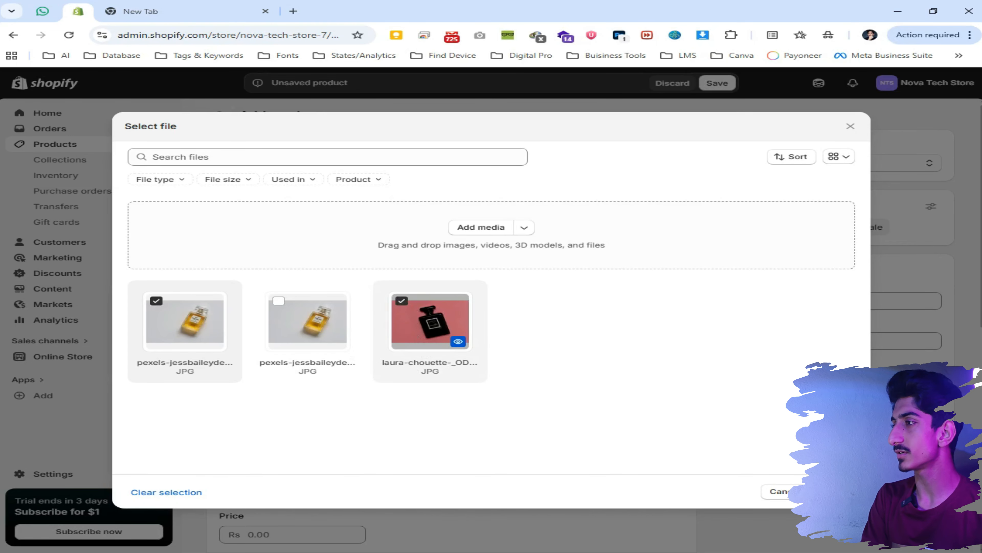
pyautogui.click(836, 491)
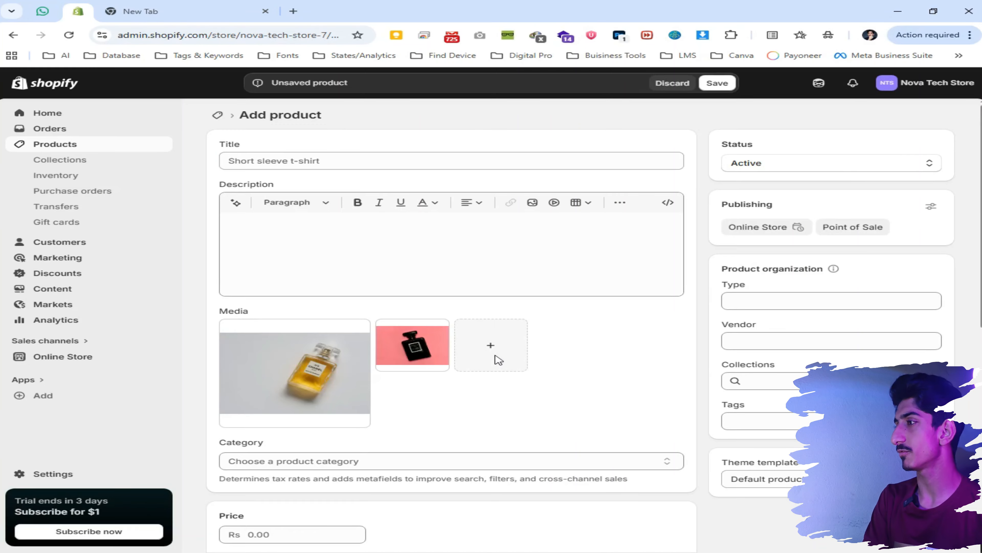
# - Upload the brown dropper bottle, blue tube and orange tubes photos together from Downloads to the product's media
pyautogui.click(498, 359)
pyautogui.click(479, 227)
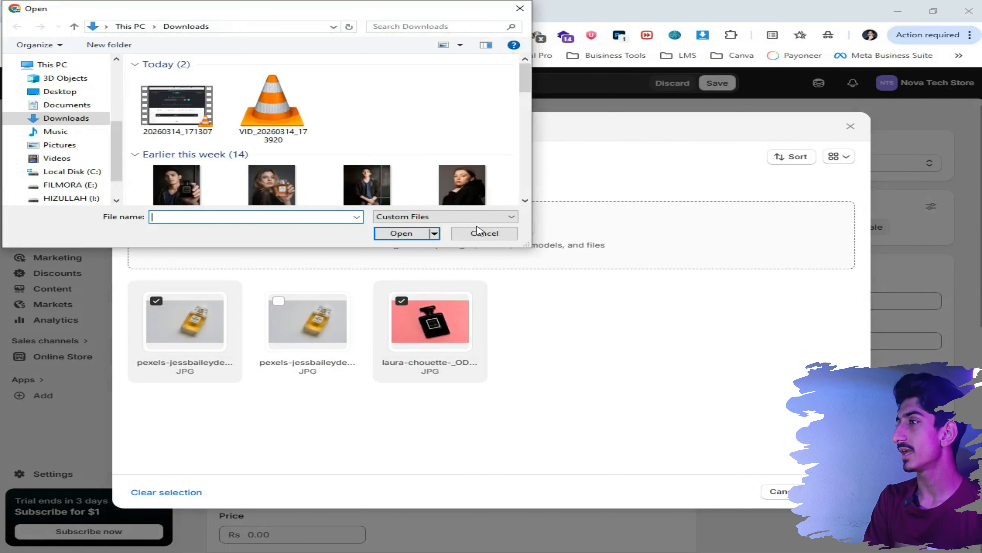
pyautogui.moveTo(524, 79); pyautogui.dragTo(520, 128)
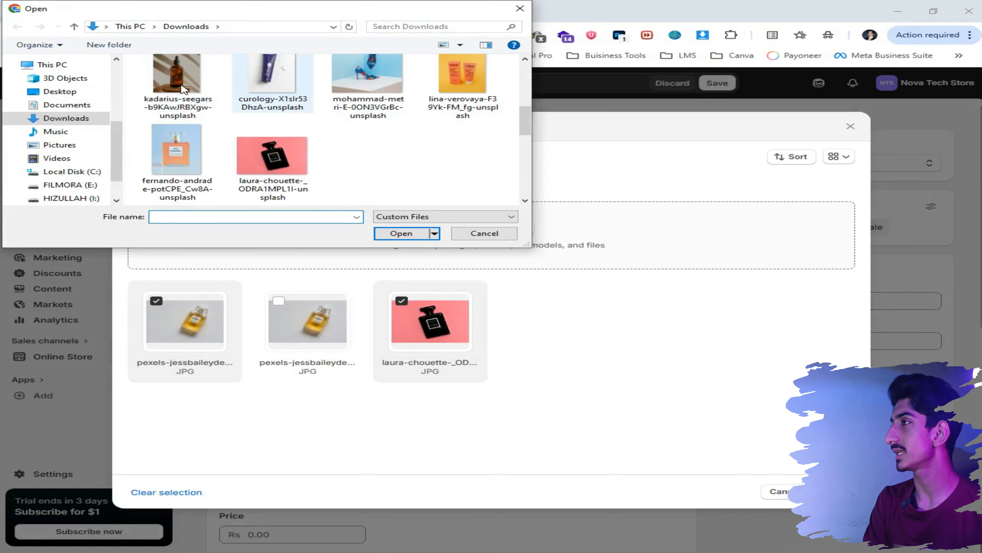
pyautogui.moveTo(140, 75); pyautogui.dragTo(266, 67)
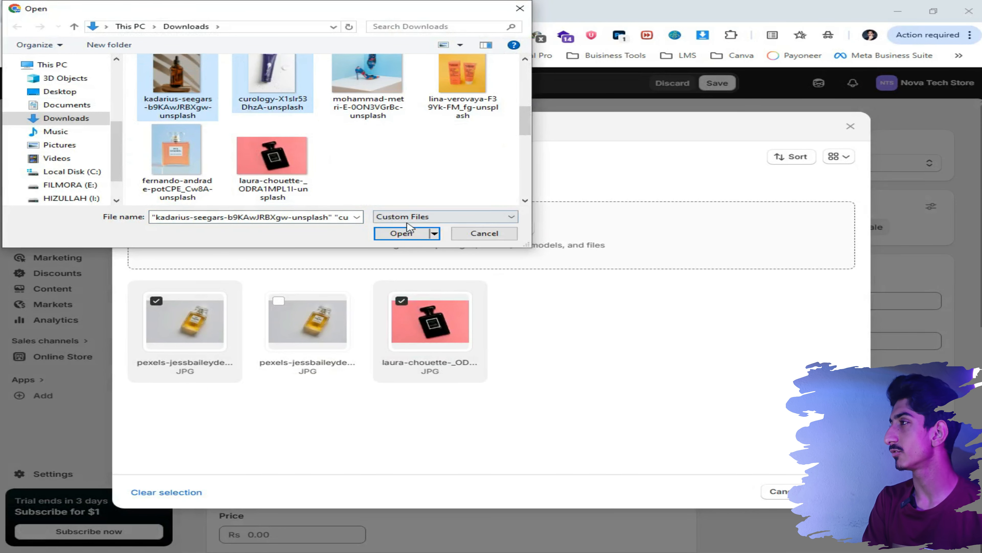
pyautogui.keyDown('ctrl'); pyautogui.click(473, 81); pyautogui.keyUp('ctrl')
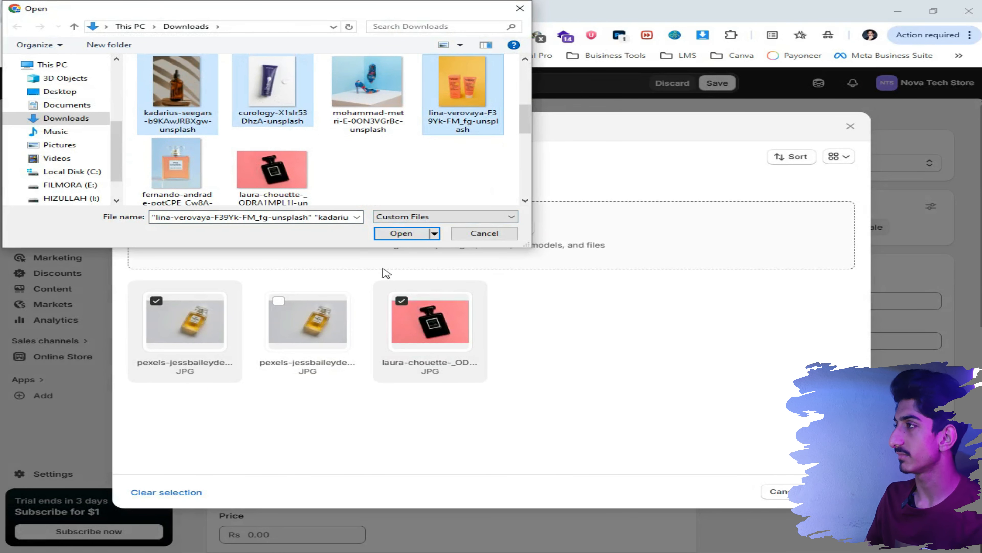
pyautogui.click(401, 234)
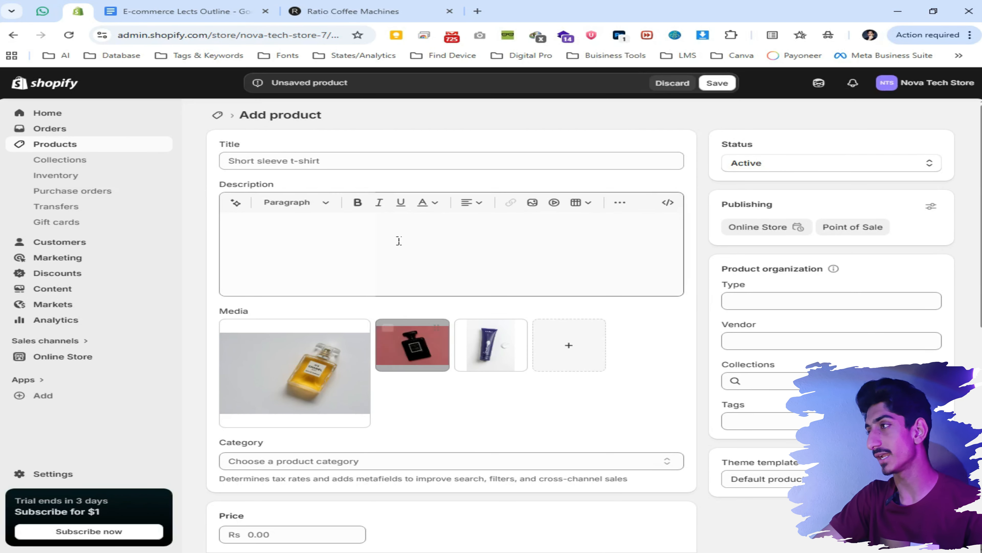
# - Switch to the Ratio Coffee website and open the product page of the Ratio Six Coffee Machine
pyautogui.click(348, 12)
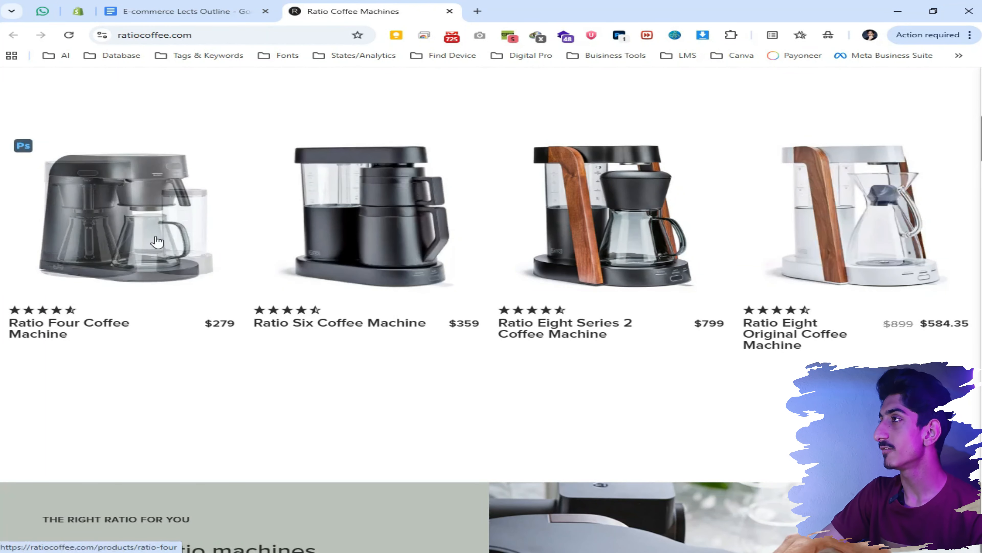
pyautogui.click(388, 206)
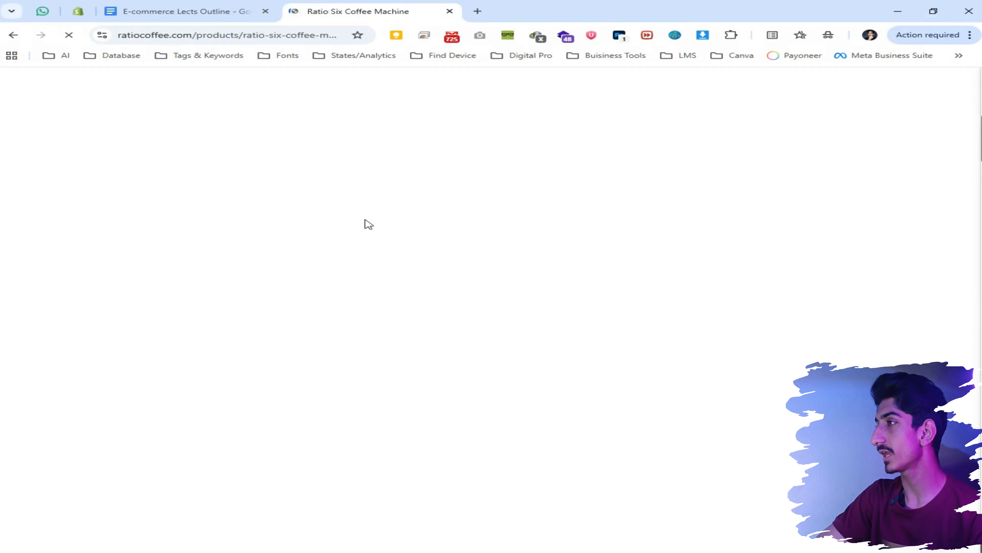
pyautogui.scroll(-1, 363, 244)
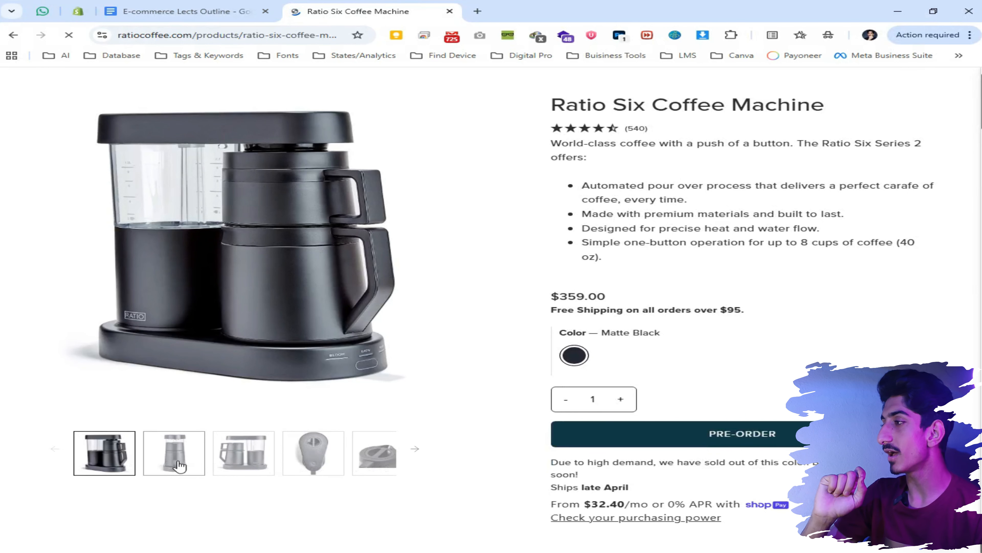
# - Examine the Ratio Six Coffee Machine's gallery images and product video, and return to the Shopify product form
pyautogui.press('F4')
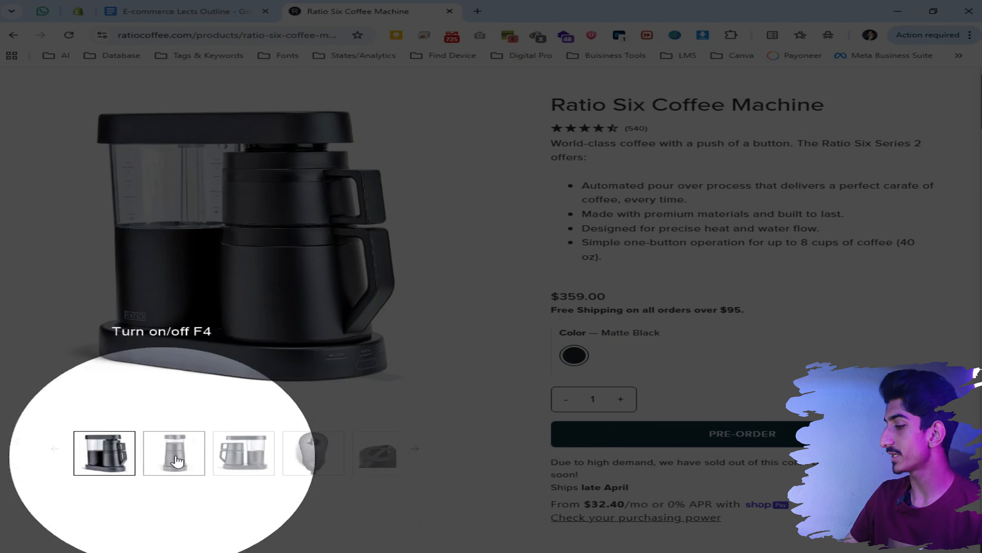
pyautogui.click(174, 453)
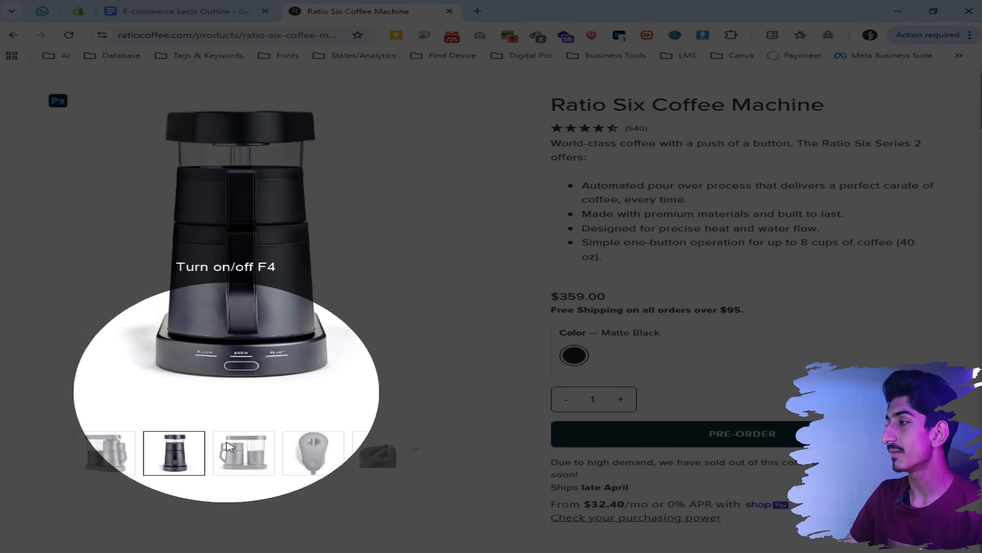
pyautogui.click(244, 453)
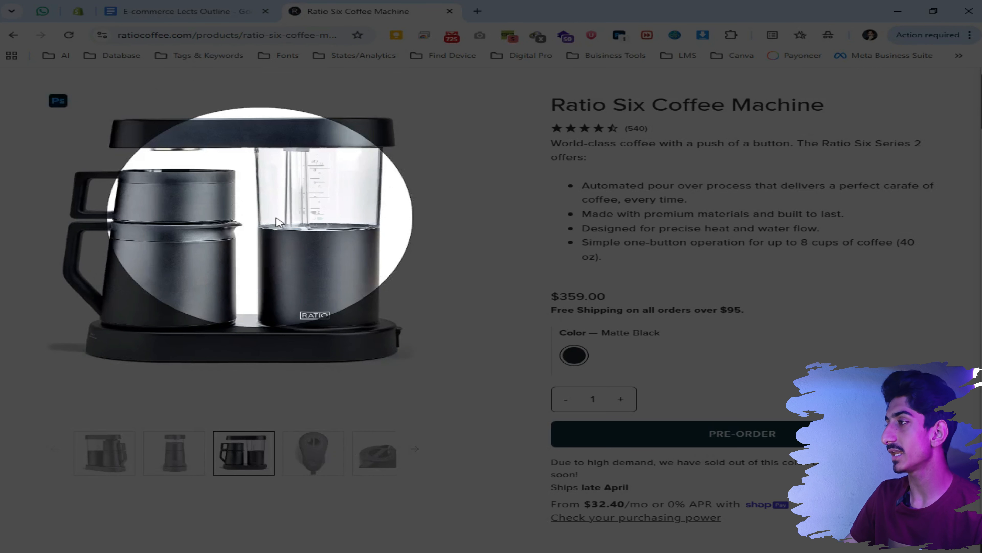
pyautogui.press('F4')
pyautogui.click(313, 453)
pyautogui.click(382, 453)
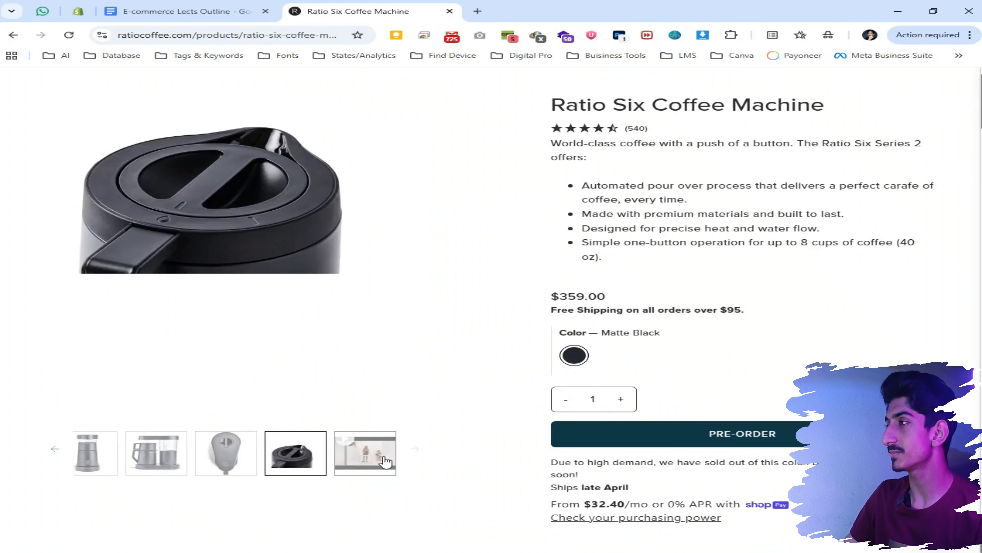
pyautogui.click(363, 458)
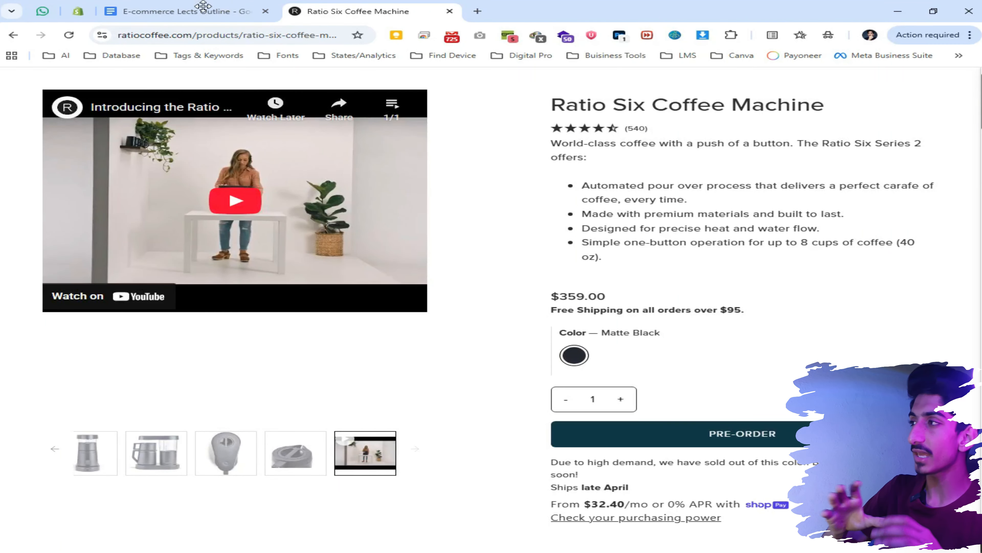
pyautogui.click(74, 13)
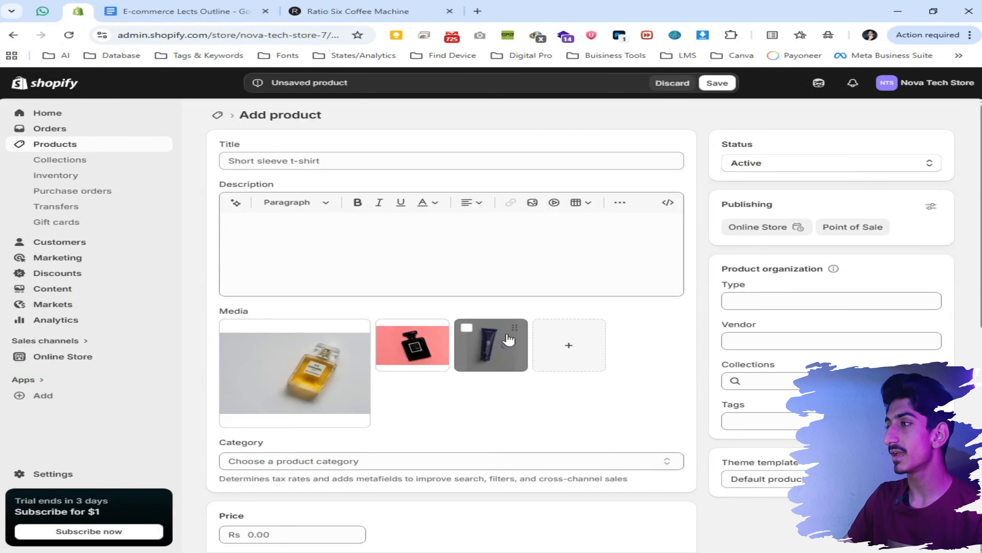
# - Reorder the product media so the blue tube comes first, followed by the black perfume bottle and the yellow perfume bottle
pyautogui.moveTo(525, 333); pyautogui.dragTo(331, 347)
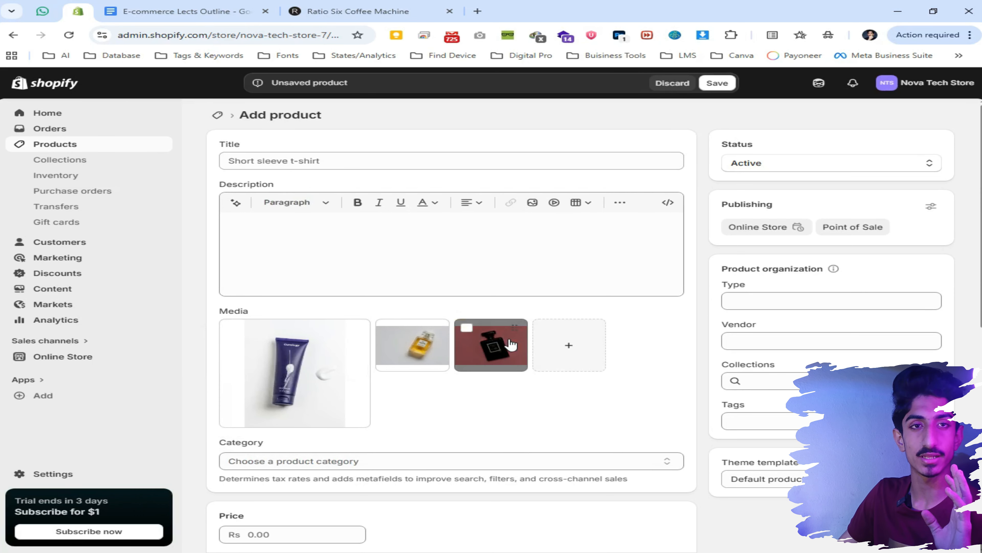
pyautogui.moveTo(525, 335); pyautogui.dragTo(320, 350)
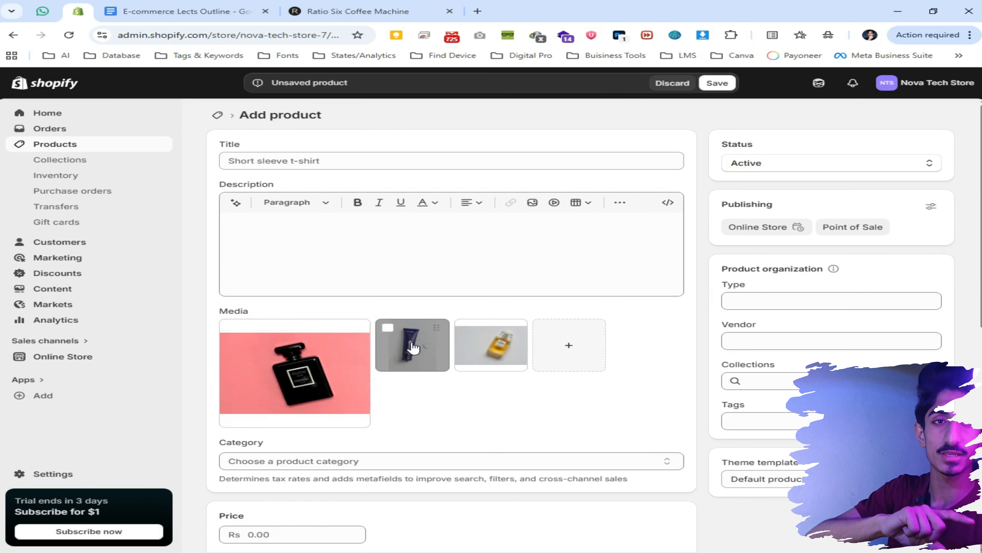
pyautogui.moveTo(445, 336); pyautogui.dragTo(304, 352)
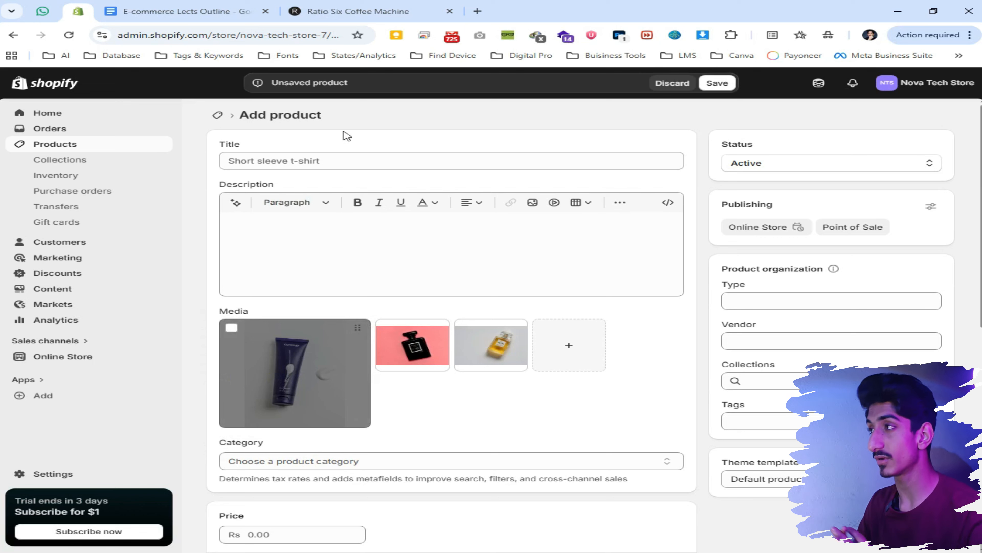
# - Switch to the Ratio Six Coffee Machine page, dismiss the newsletter offer and examine the side-view image and product title
pyautogui.click(320, 162)
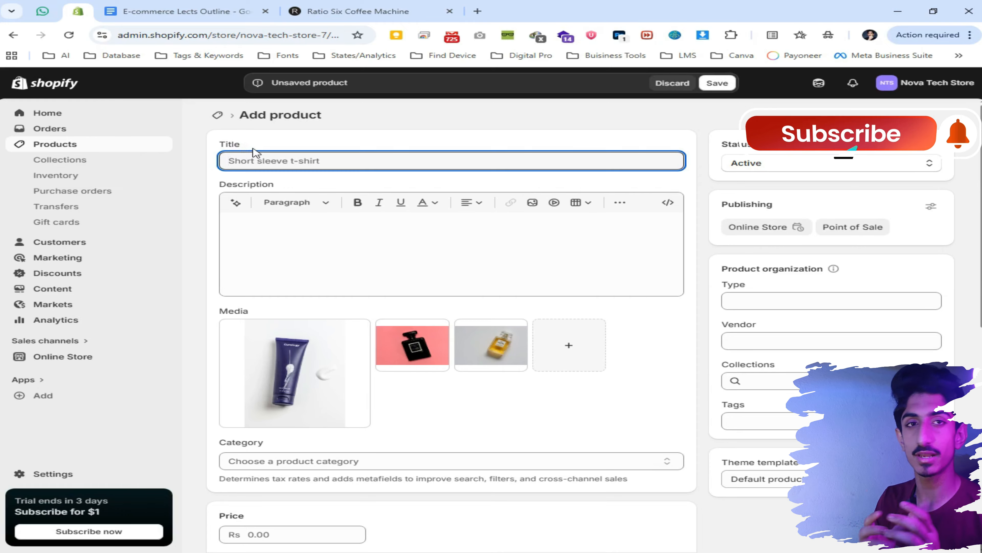
pyautogui.click(329, 11)
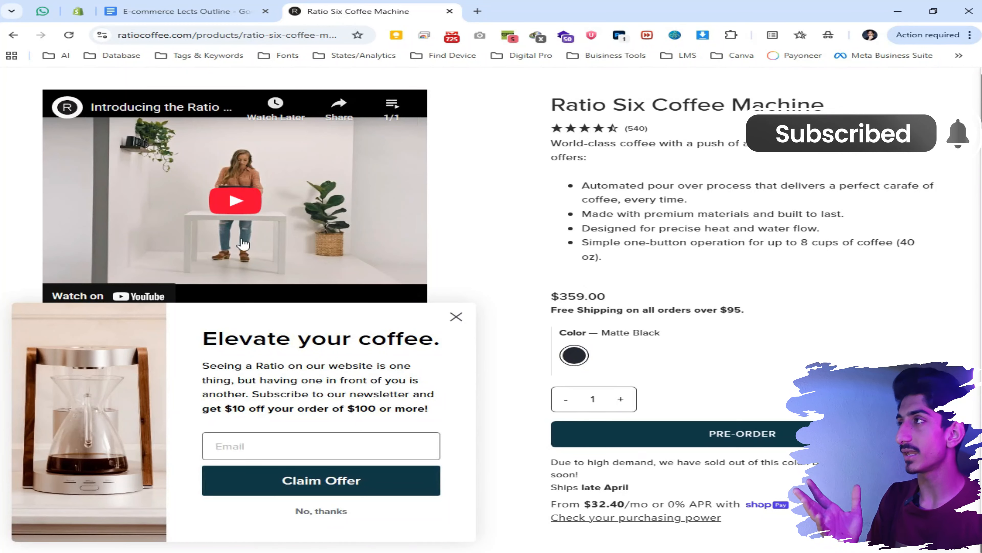
pyautogui.click(456, 318)
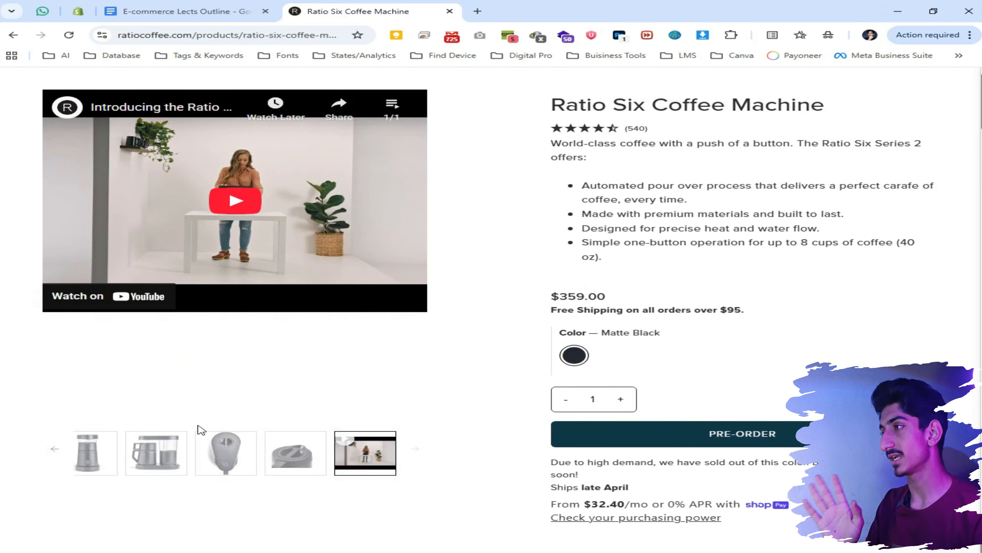
pyautogui.click(155, 453)
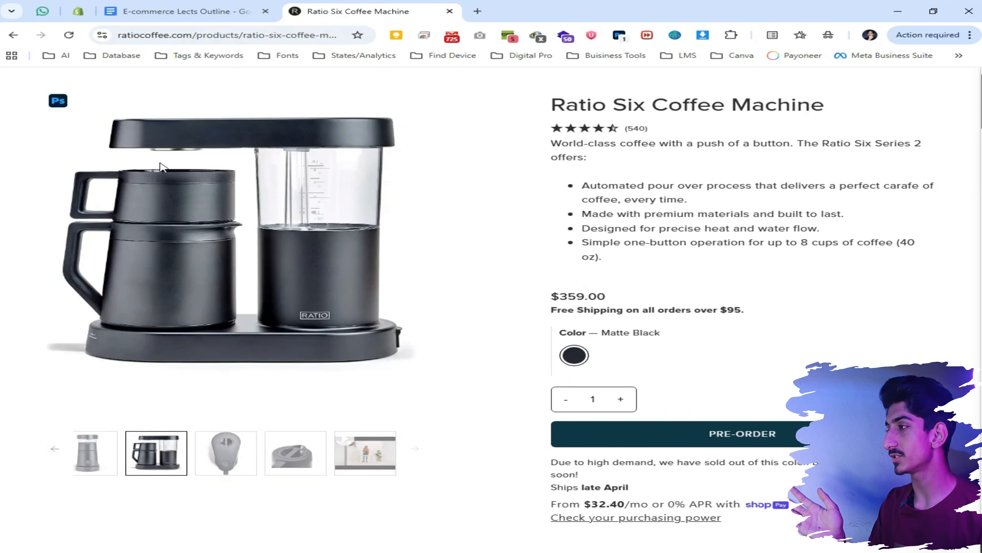
pyautogui.moveTo(551, 105); pyautogui.dragTo(842, 113)
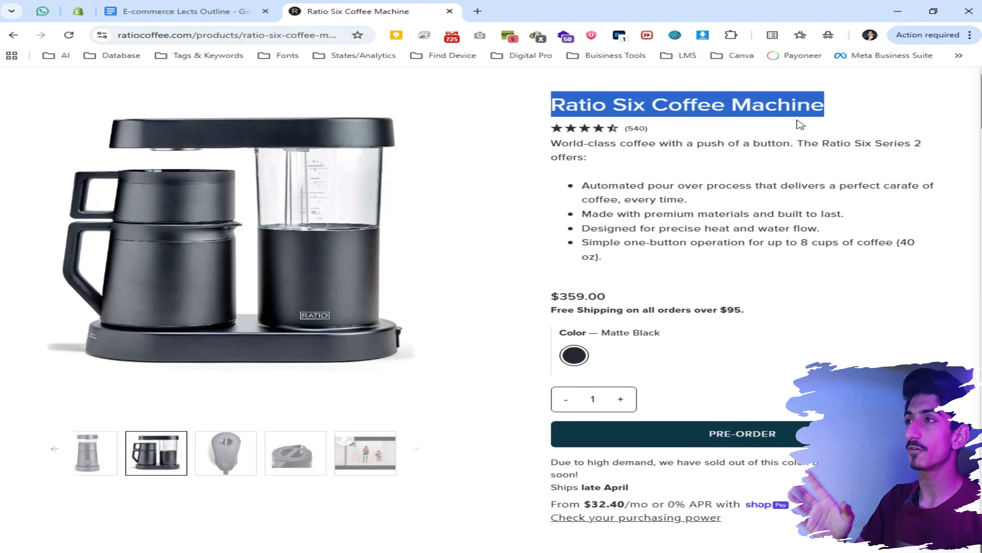
# - Return to the Shopify product form and enter "Test Product" as the title
pyautogui.click(190, 11)
pyautogui.click(76, 12)
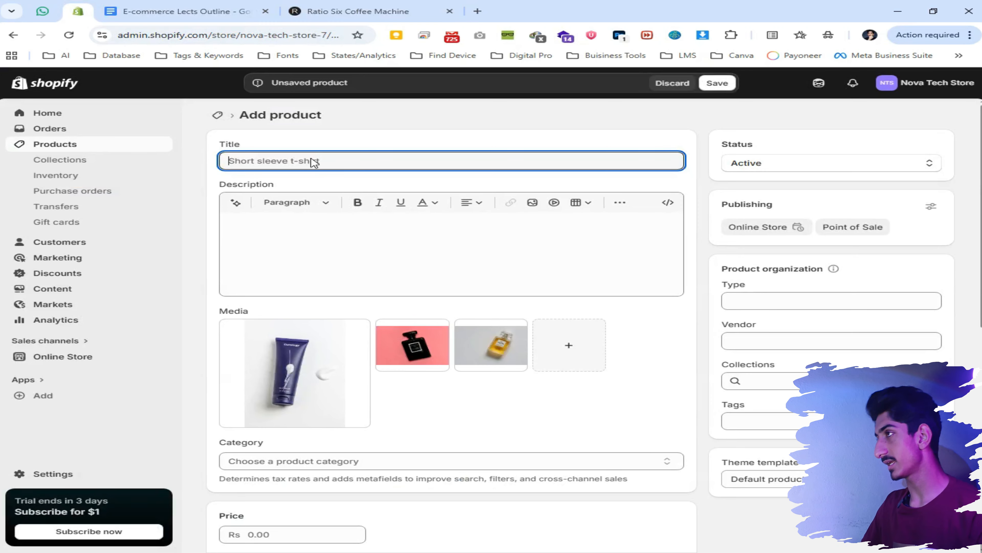
pyautogui.write('Test Product')
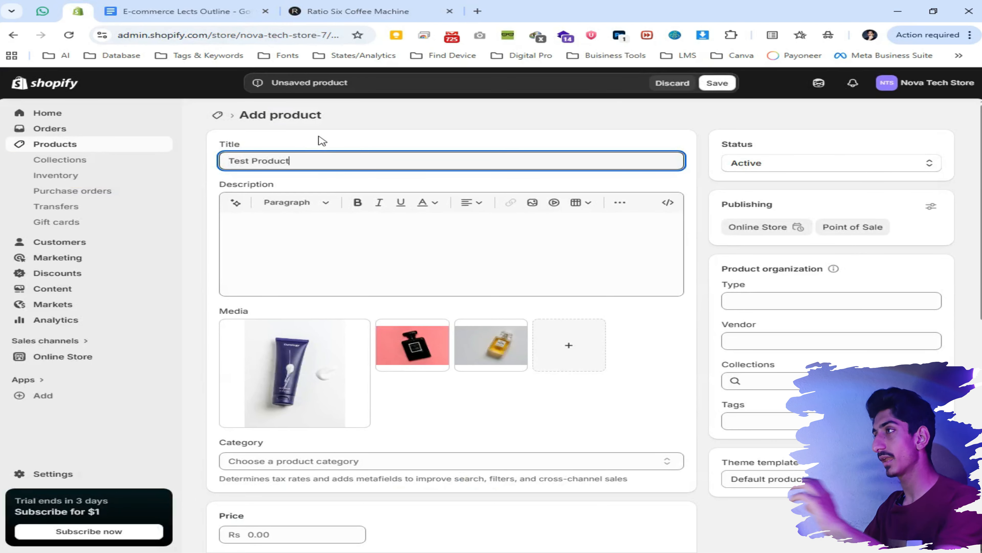
# - Study the intro sentence and feature bullets of the Ratio Six Coffee Machine's description, and return to the Shopify product form
pyautogui.doubleClick(232, 185)
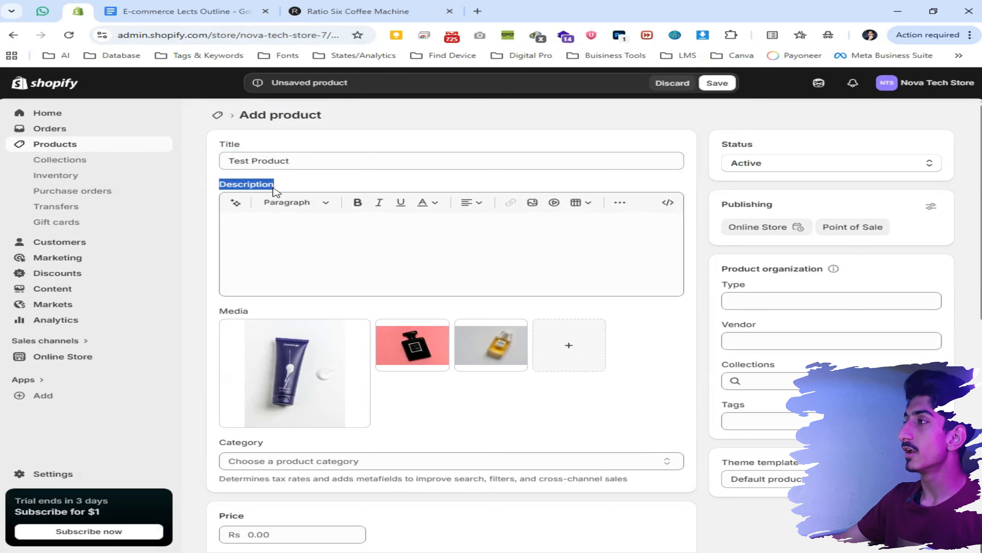
pyautogui.click(263, 193)
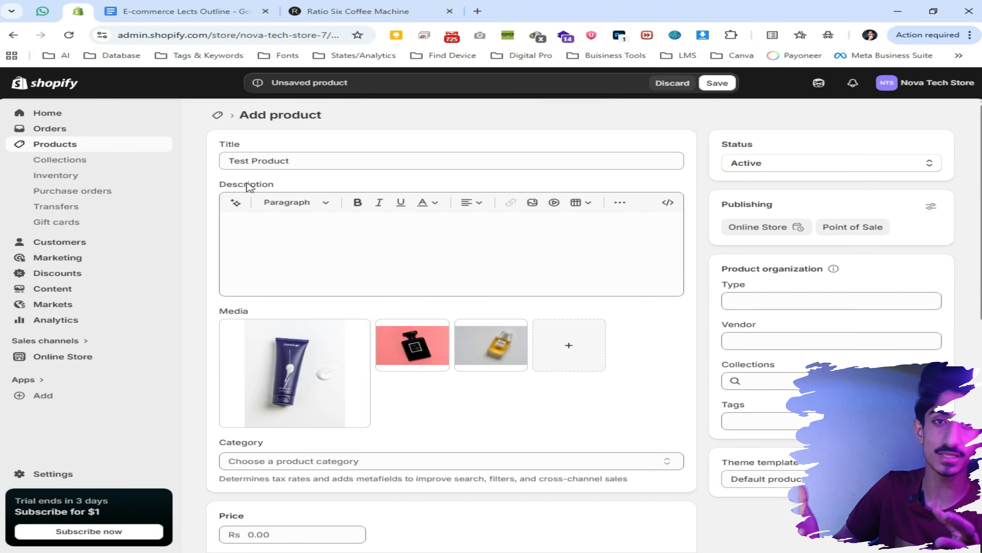
pyautogui.click(369, 10)
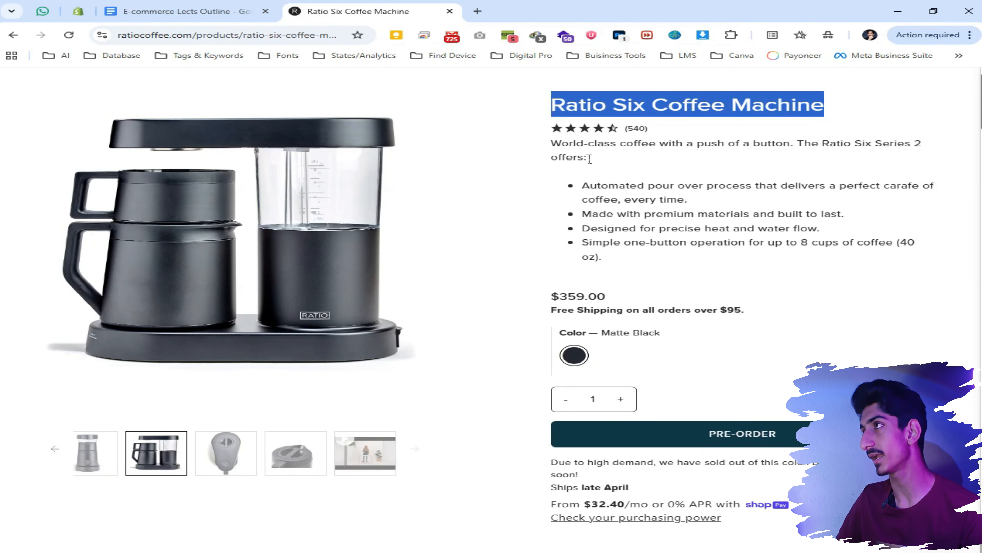
pyautogui.moveTo(565, 147); pyautogui.dragTo(938, 162)
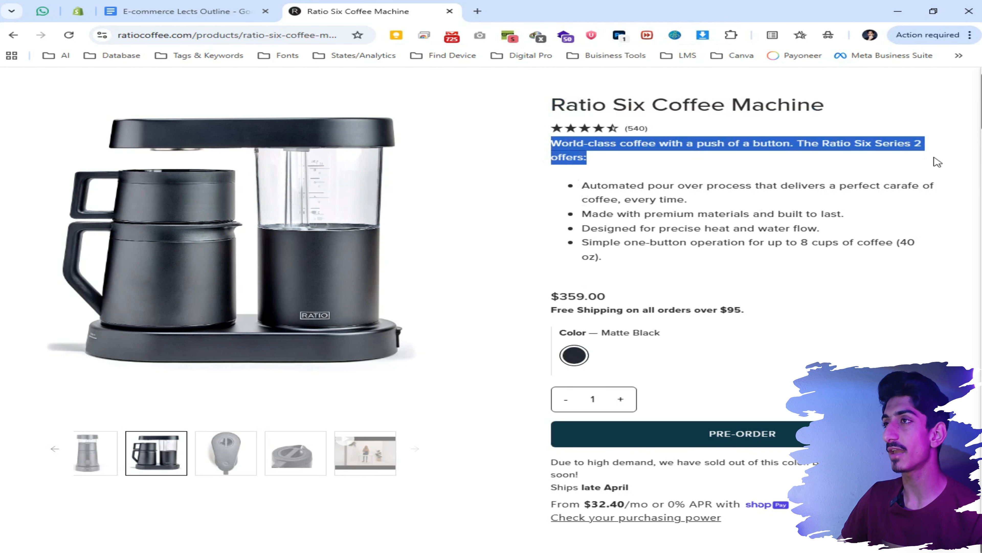
pyautogui.moveTo(827, 147); pyautogui.dragTo(828, 188)
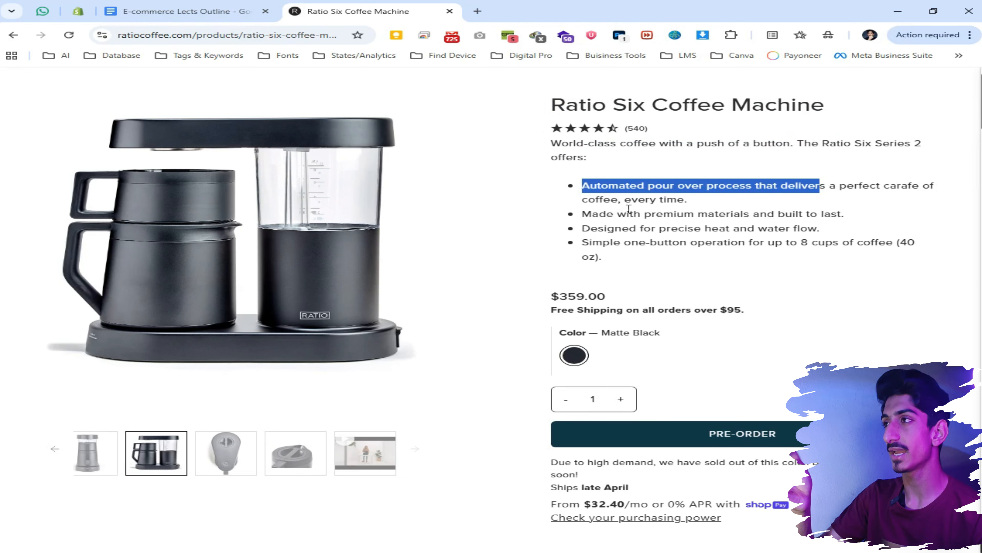
pyautogui.doubleClick(640, 200)
pyautogui.moveTo(606, 214); pyautogui.dragTo(848, 217)
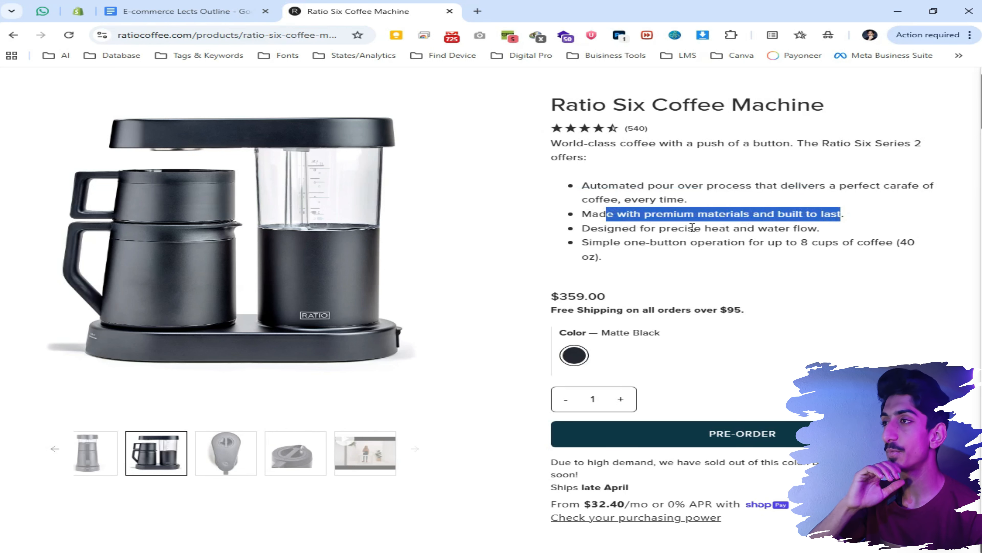
pyautogui.moveTo(614, 229); pyautogui.dragTo(823, 230)
pyautogui.moveTo(692, 250); pyautogui.dragTo(883, 252)
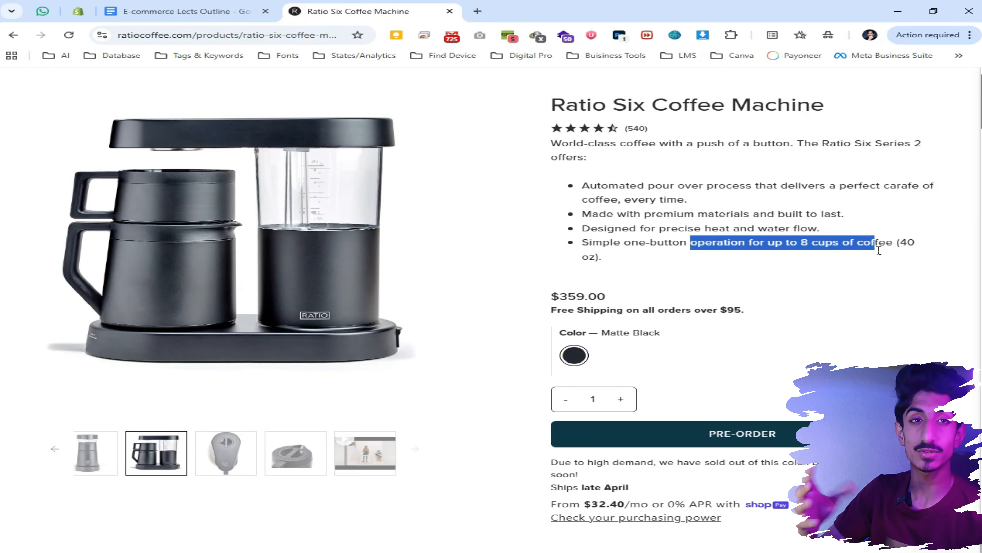
pyautogui.scroll(-6, 850, 275)
pyautogui.click(198, 12)
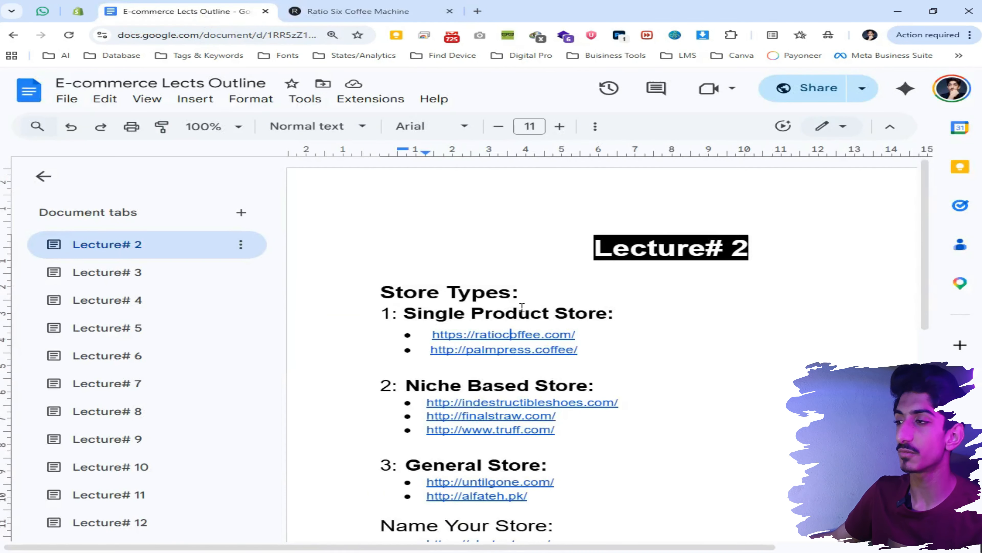
pyautogui.click(78, 11)
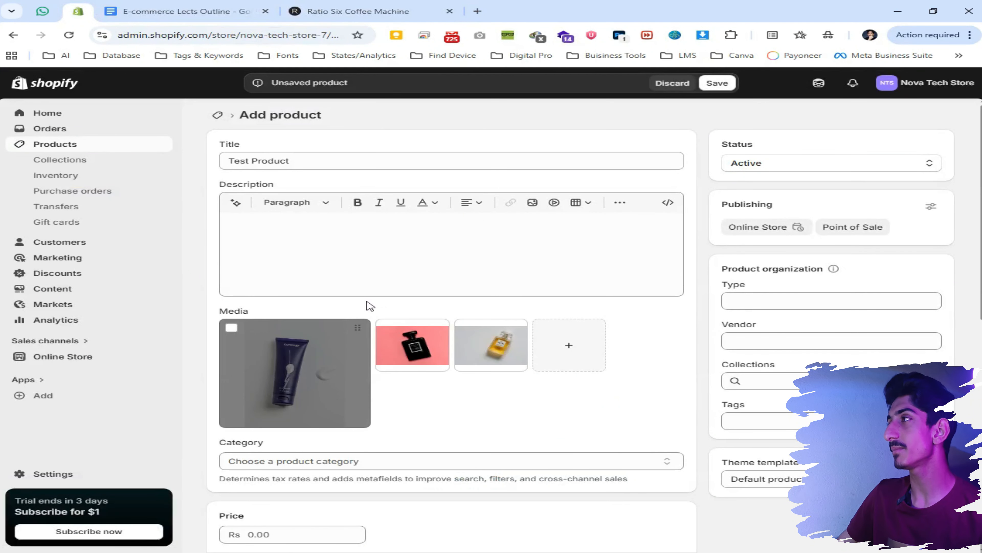
# - Enter "Heading" in the product description and format it as Heading 1
pyautogui.click(329, 238)
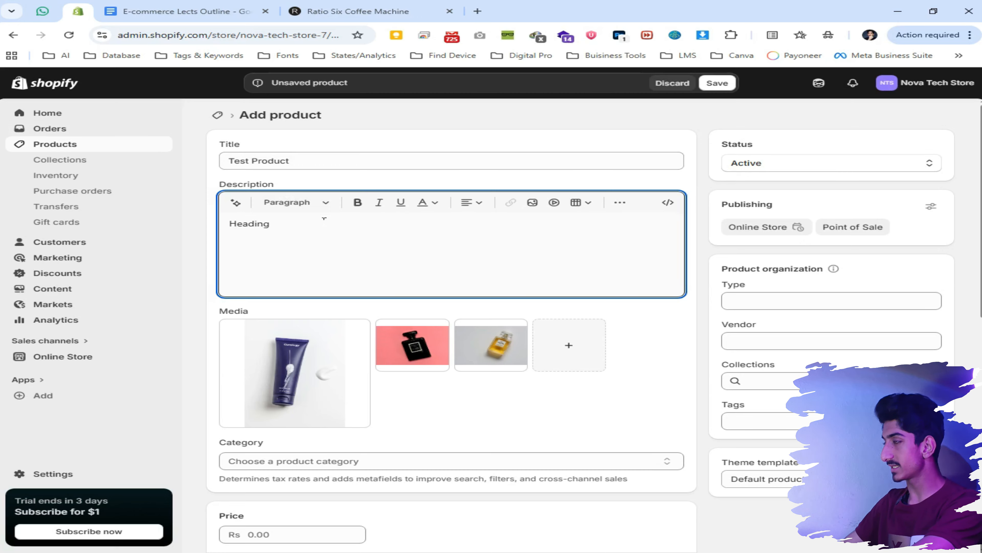
pyautogui.doubleClick(272, 225)
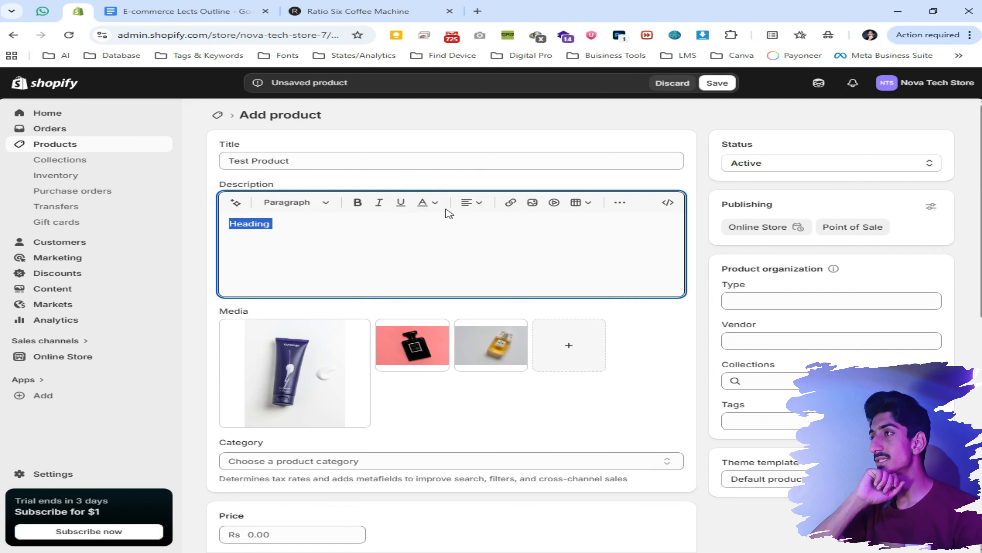
pyautogui.click(319, 209)
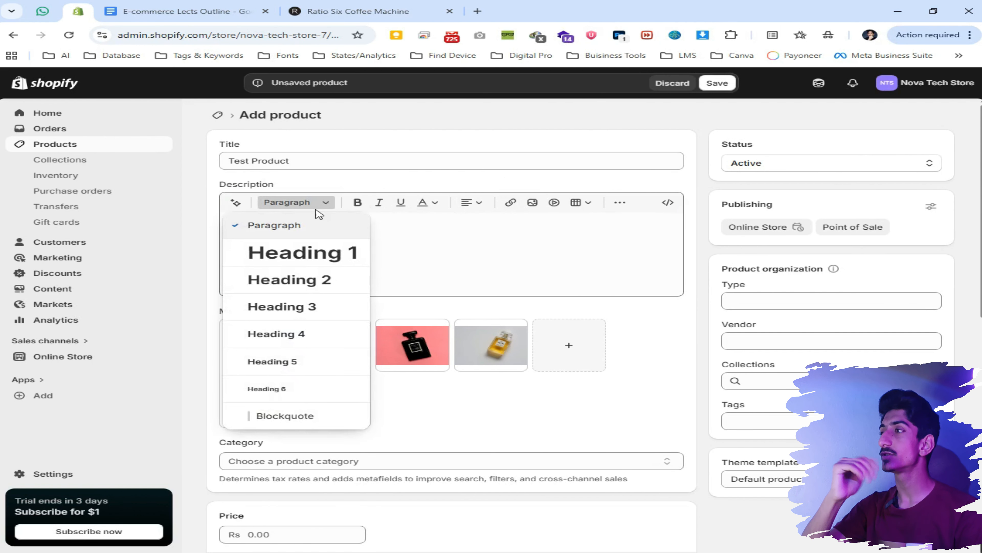
pyautogui.click(330, 255)
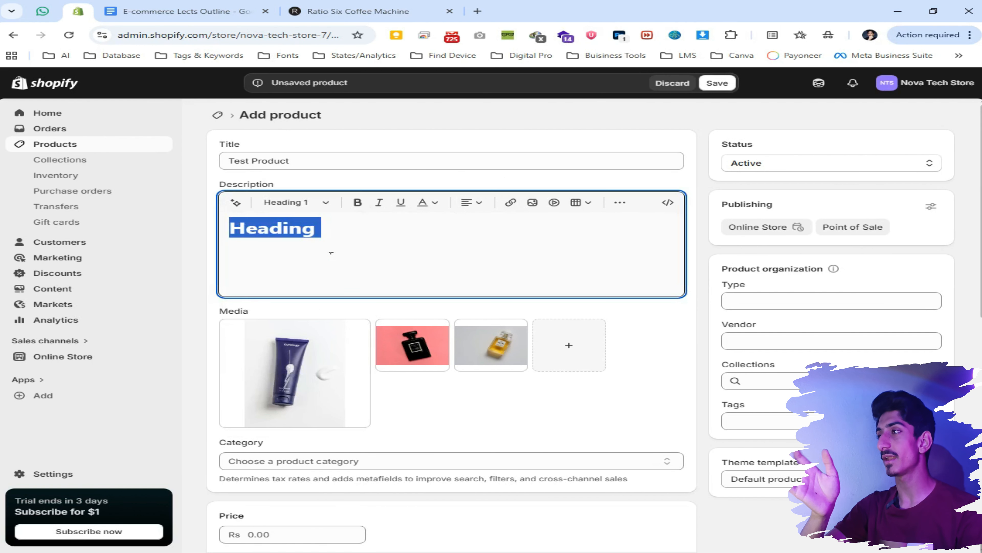
pyautogui.click(339, 231)
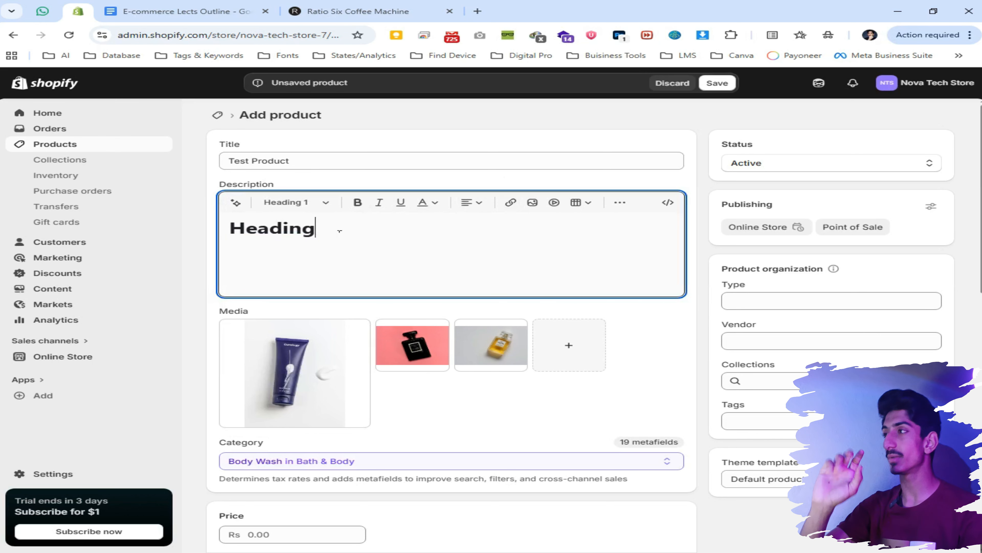
# - Add the line "test name" below the heading in the description and format it as Heading 4
pyautogui.press('Return')
pyautogui.write('t')
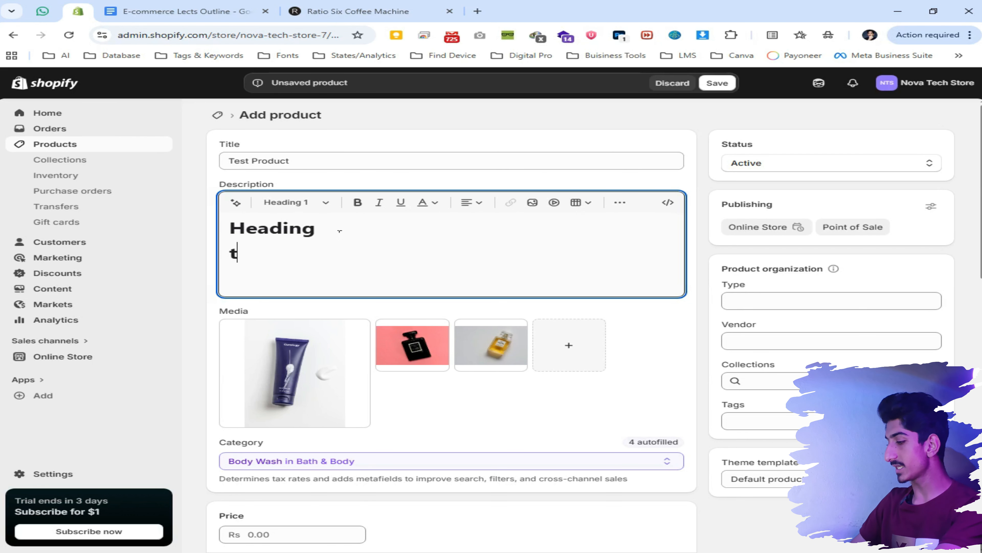
pyautogui.write('est name')
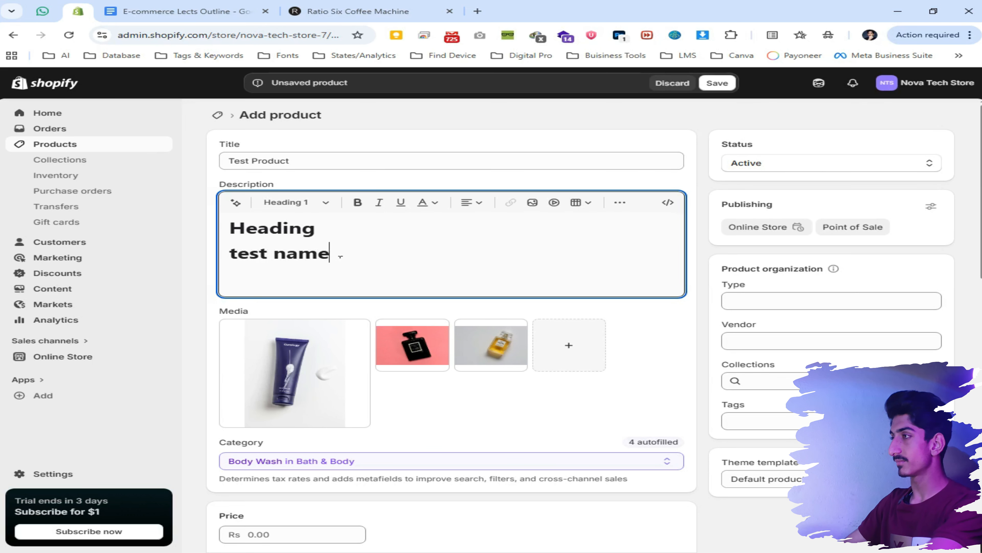
pyautogui.moveTo(340, 256); pyautogui.dragTo(229, 253)
pyautogui.click(324, 203)
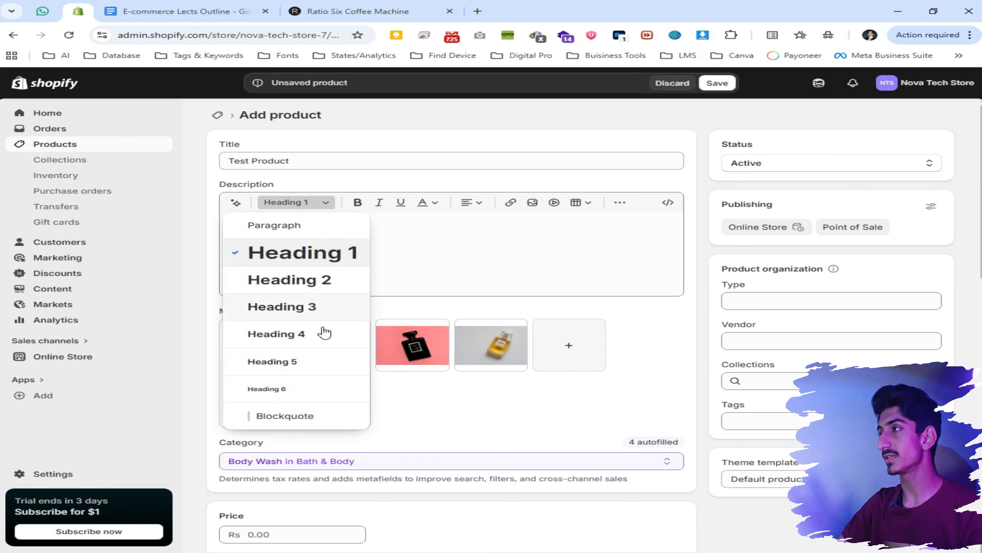
pyautogui.click(326, 335)
pyautogui.click(308, 259)
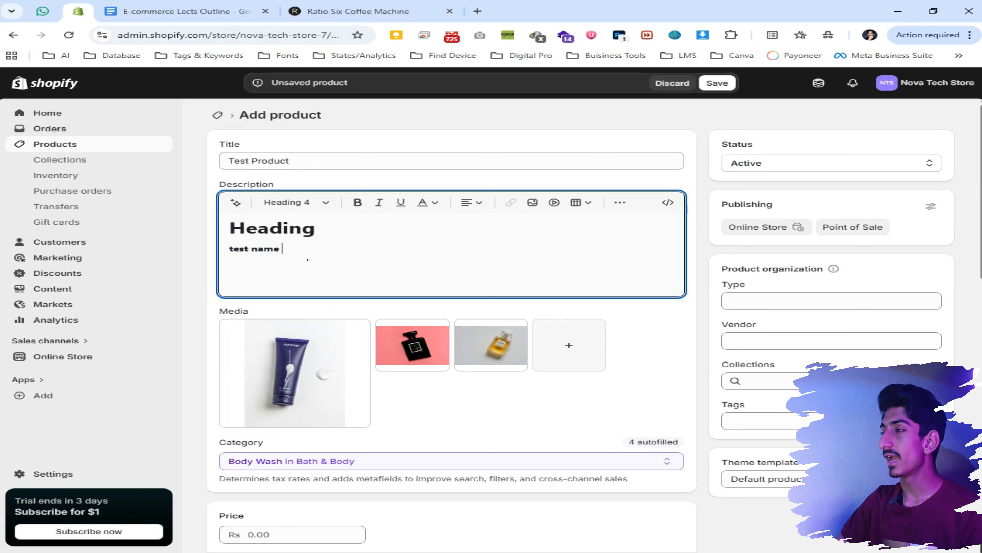
# - Add four paragraph lines below "test name": "afsd fsdbf", "sdfhasdfhaksd", "sd;fasdklkfdja" and "dfhnlaskdjfk"
pyautogui.press('Return')
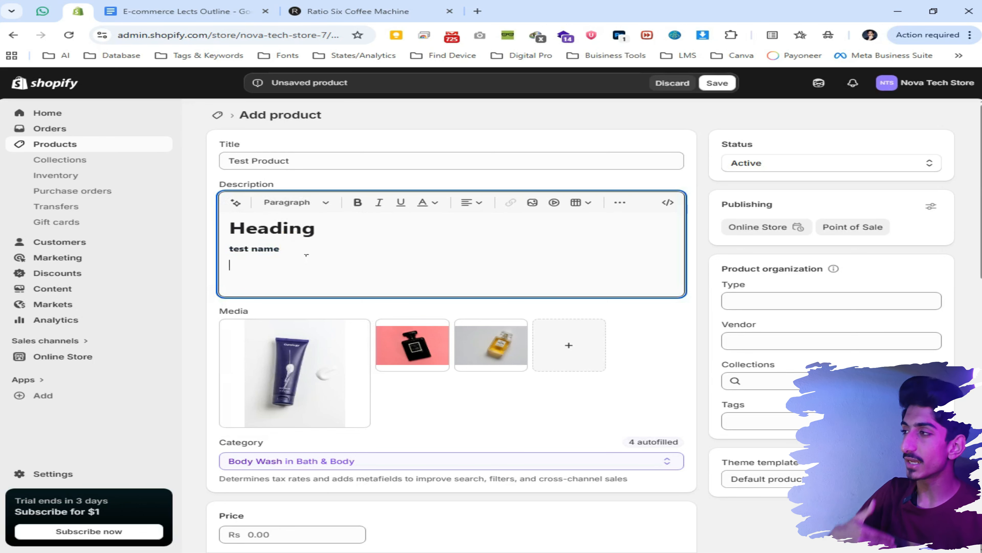
pyautogui.write('afsd fsdbf ')
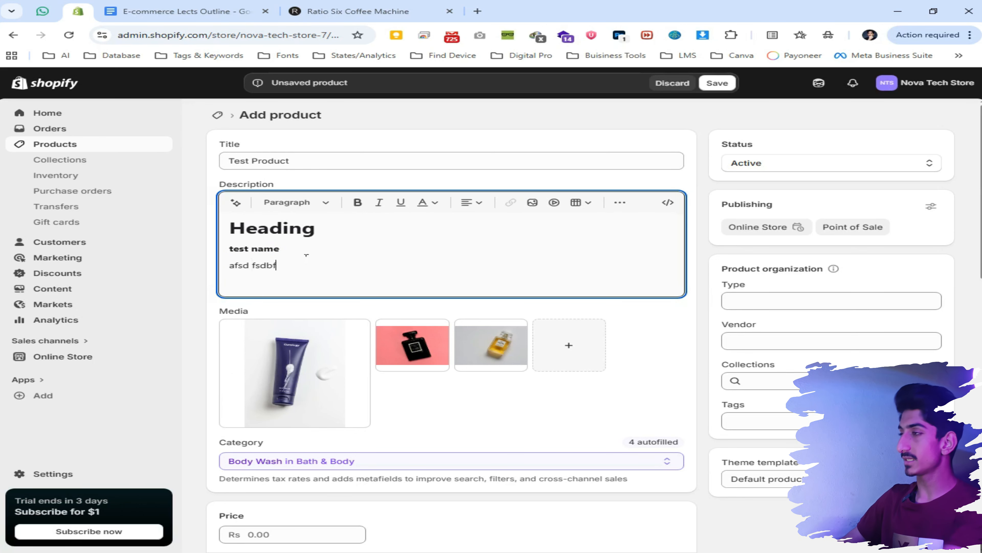
pyautogui.write('sdfhasdfhaksd')
pyautogui.press('Return')
pyautogui.write('sd:fasdklkfdja')
pyautogui.press('Return')
pyautogui.write('dfhnlaskdjfk')
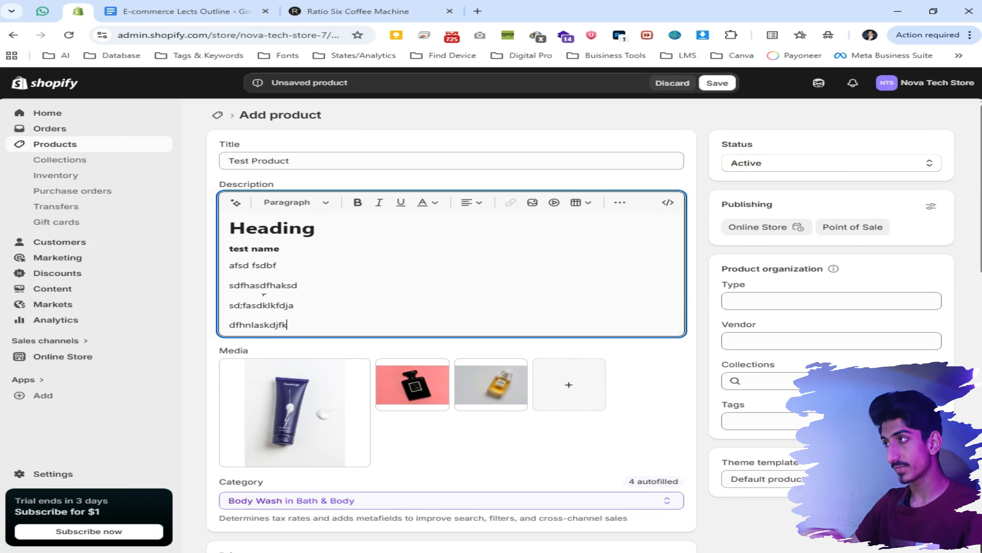
# - Make "sdfhaksd" bold in the second paragraph line and "sdklkfdja" italic in the third
pyautogui.moveTo(255, 286); pyautogui.dragTo(309, 291)
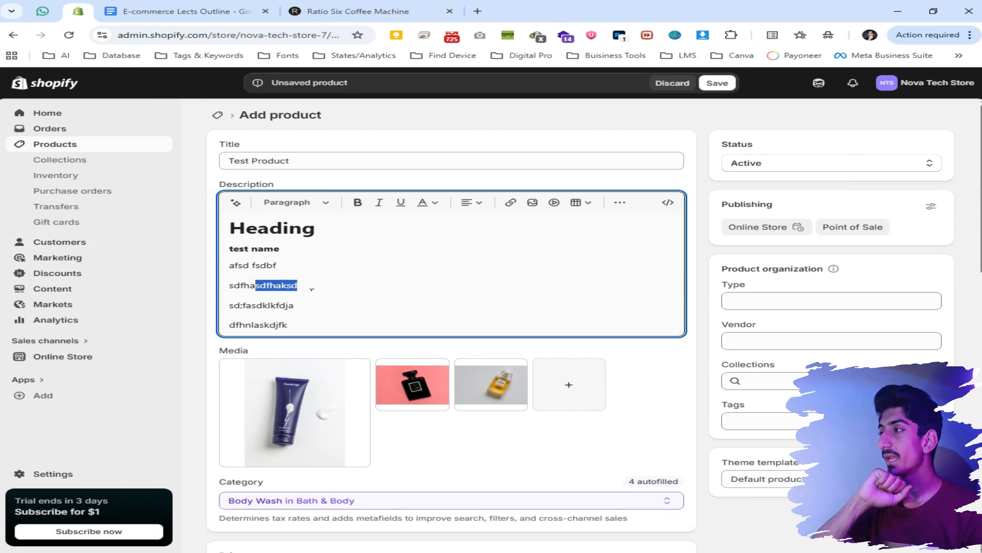
pyautogui.click(357, 202)
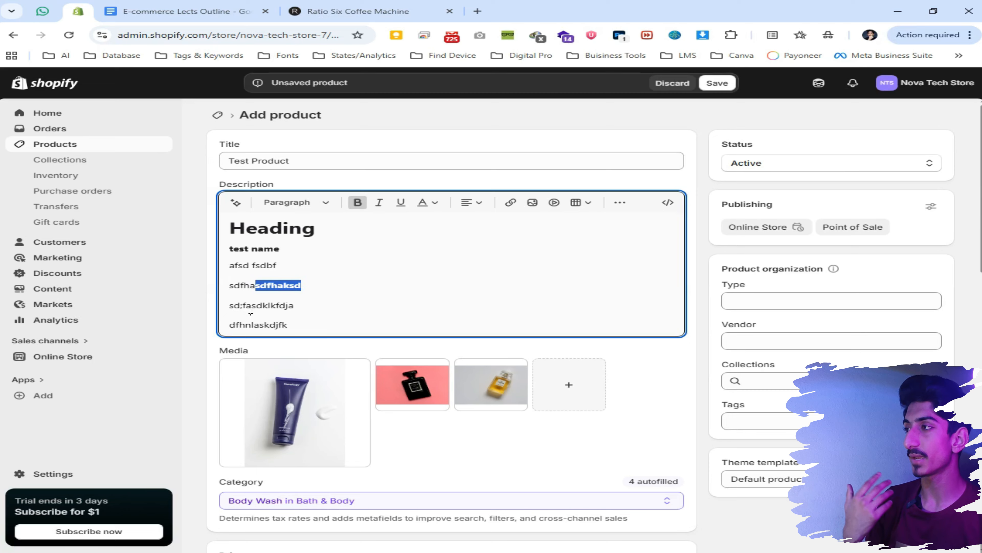
pyautogui.moveTo(251, 308); pyautogui.dragTo(309, 311)
pyautogui.click(379, 202)
# - Underline "askdjfk" at the end of the description's last line
pyautogui.moveTo(254, 326); pyautogui.dragTo(293, 332)
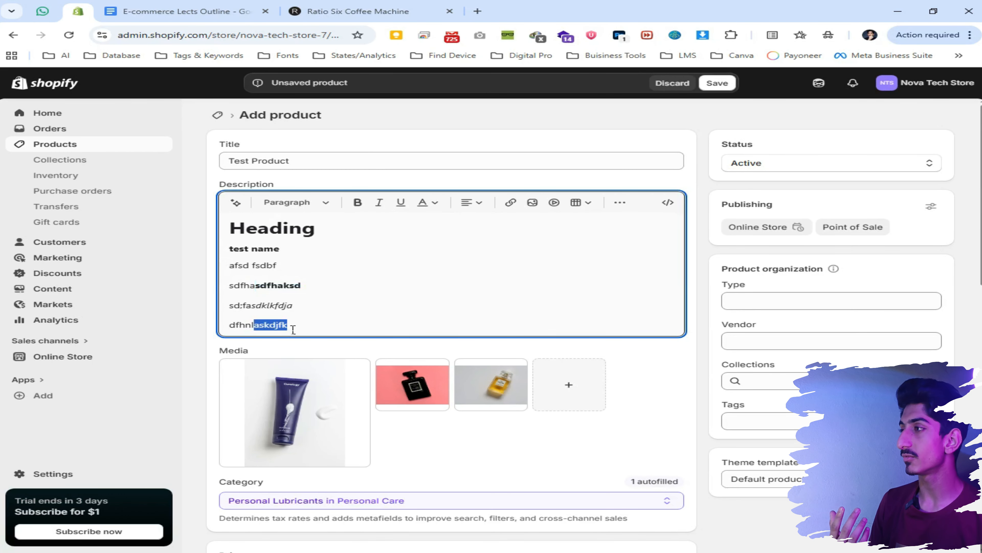
pyautogui.click(401, 202)
pyautogui.click(308, 332)
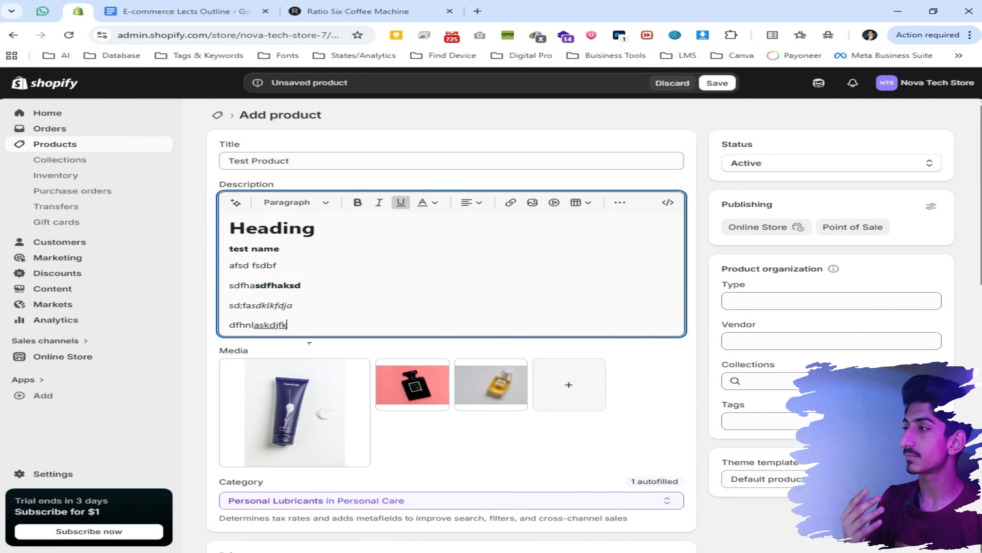
# - Start a new line at the end of the description and view the text colour and alignment options
pyautogui.press('F4')
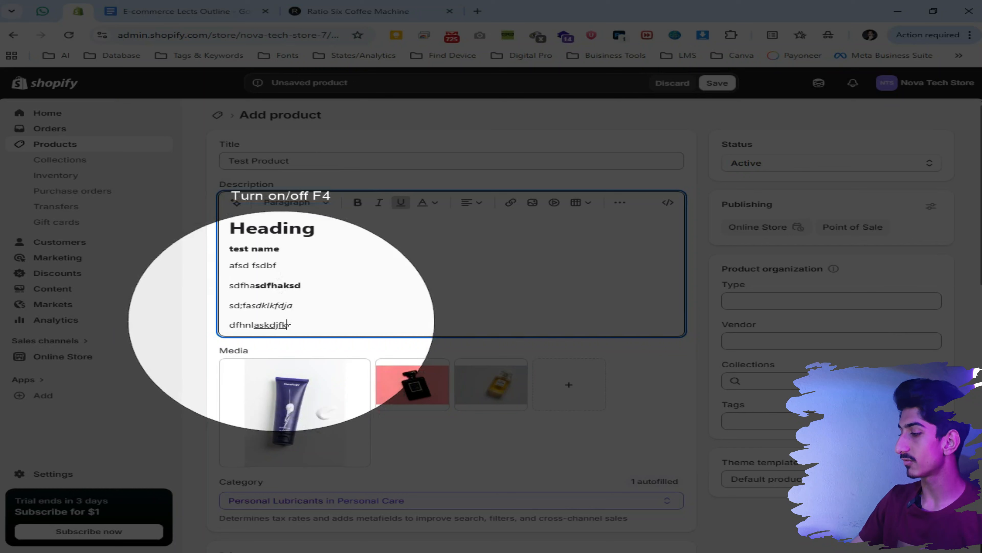
pyautogui.press('F4')
pyautogui.press('Return')
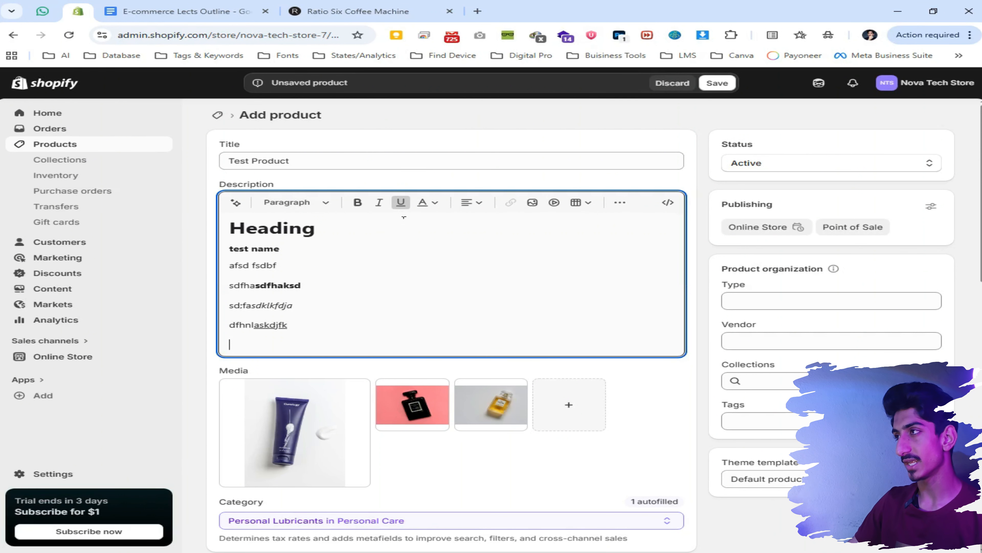
pyautogui.click(435, 203)
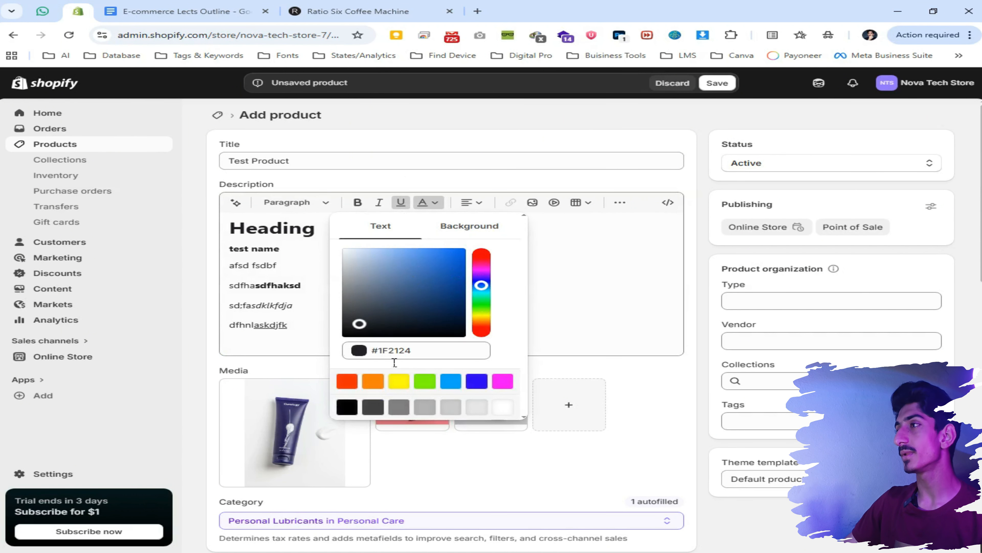
pyautogui.click(473, 203)
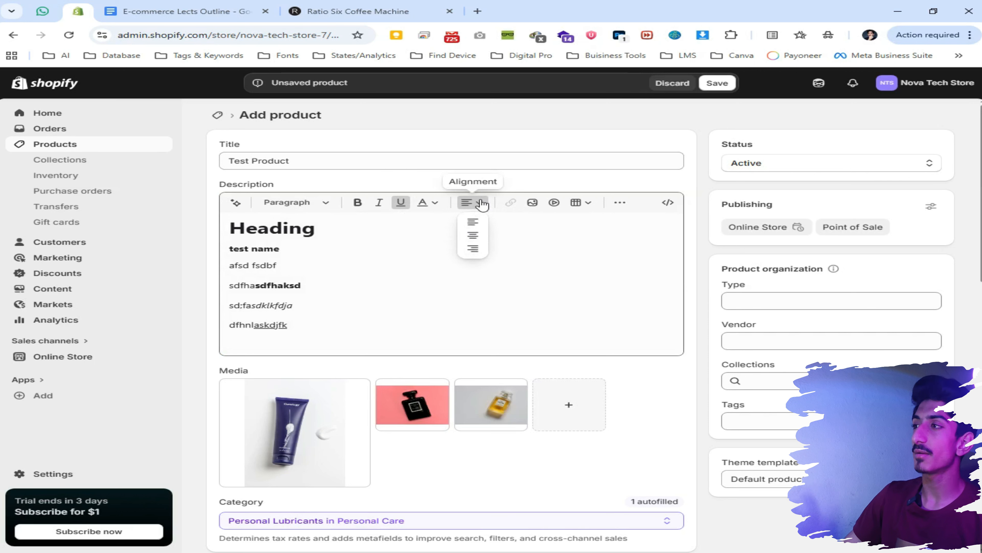
pyautogui.click(472, 202)
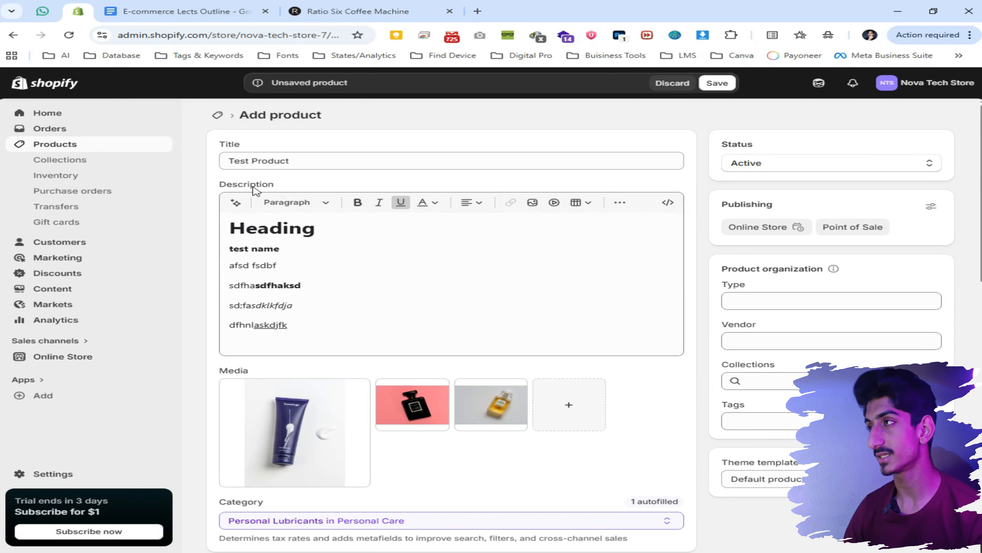
# - Insert the stored yellow perfume bottle image on the empty last line of the description
pyautogui.click(533, 203)
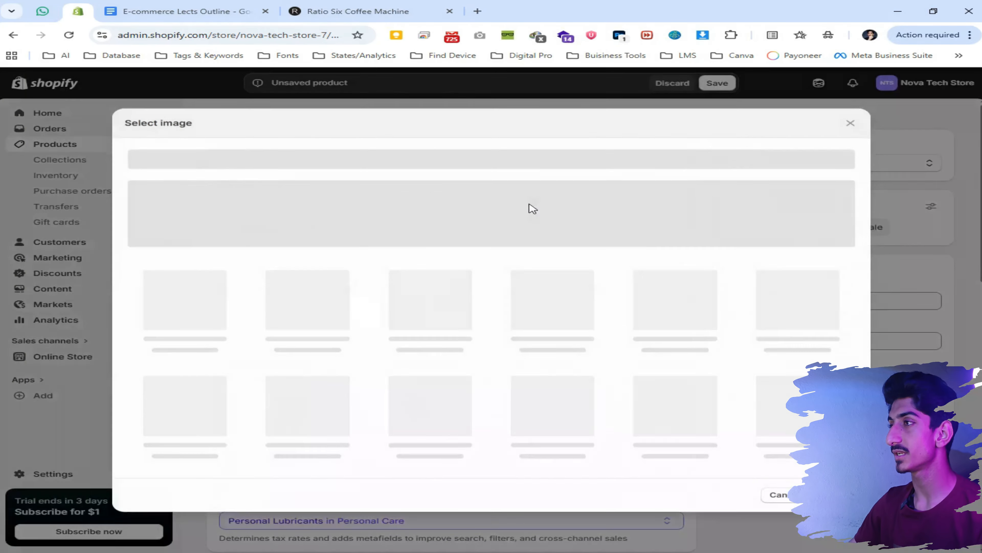
pyautogui.click(279, 301)
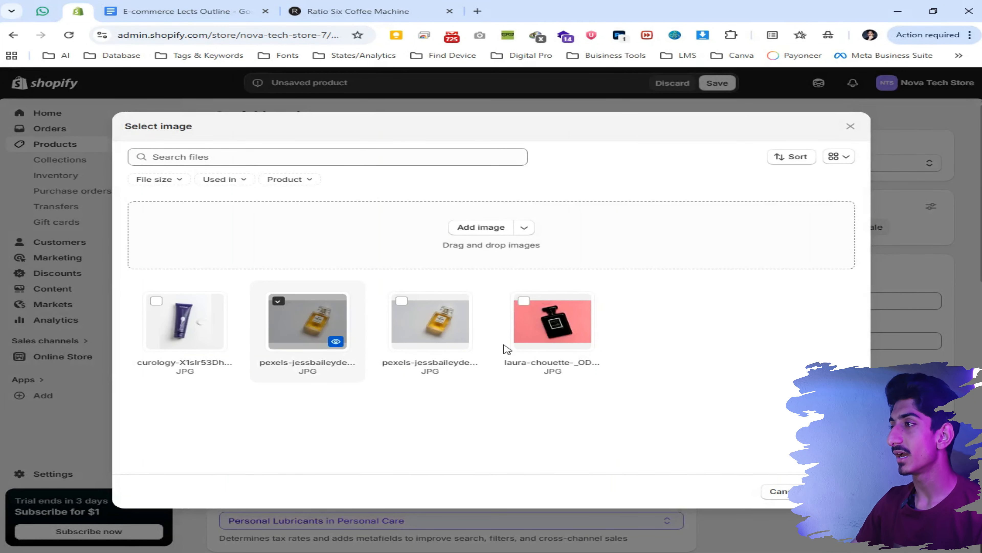
pyautogui.click(784, 492)
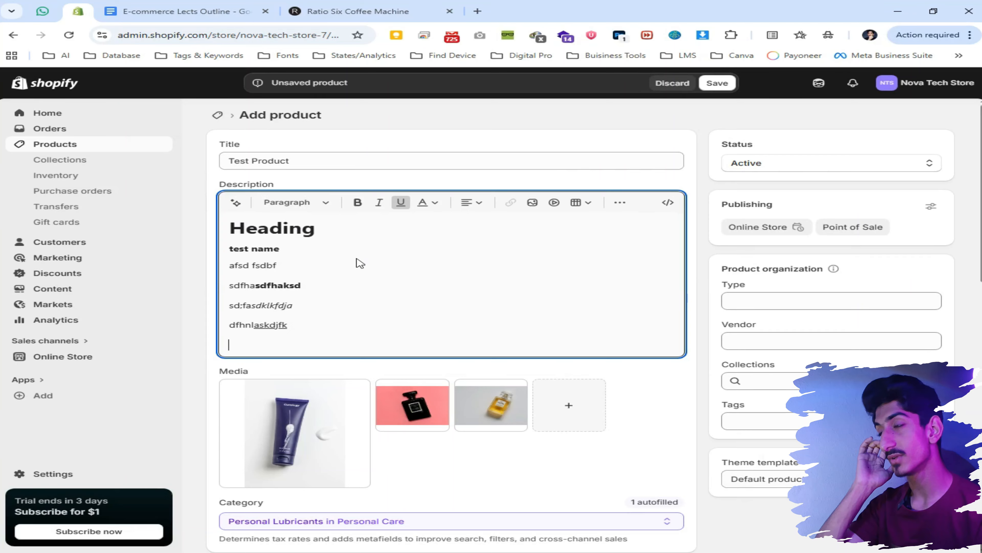
pyautogui.scroll(-3, 491, 310)
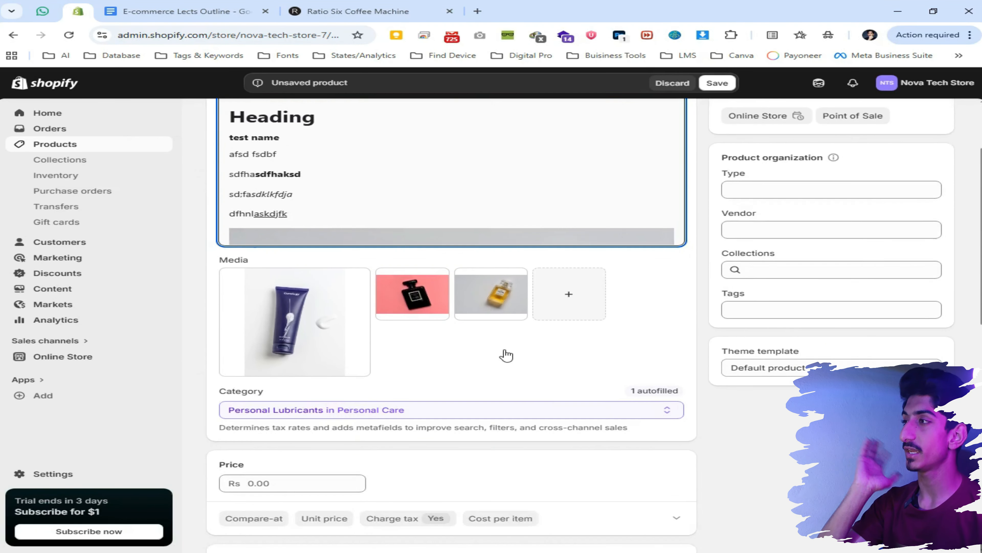
pyautogui.scroll(3, 511, 367)
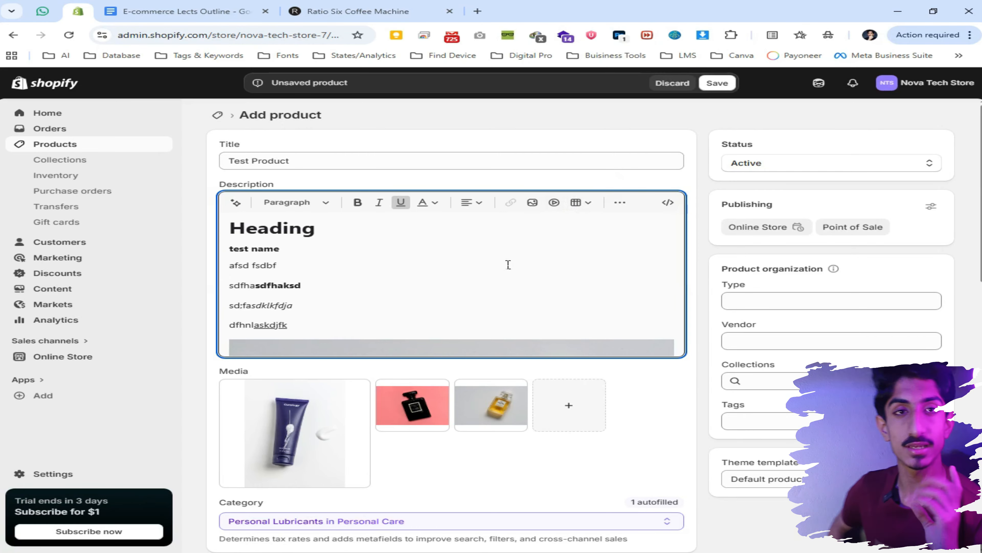
# - Choose Personal Lubricants under Personal Care as the product category
pyautogui.scroll(-5, 509, 264)
pyautogui.scroll(-1, 246, 275)
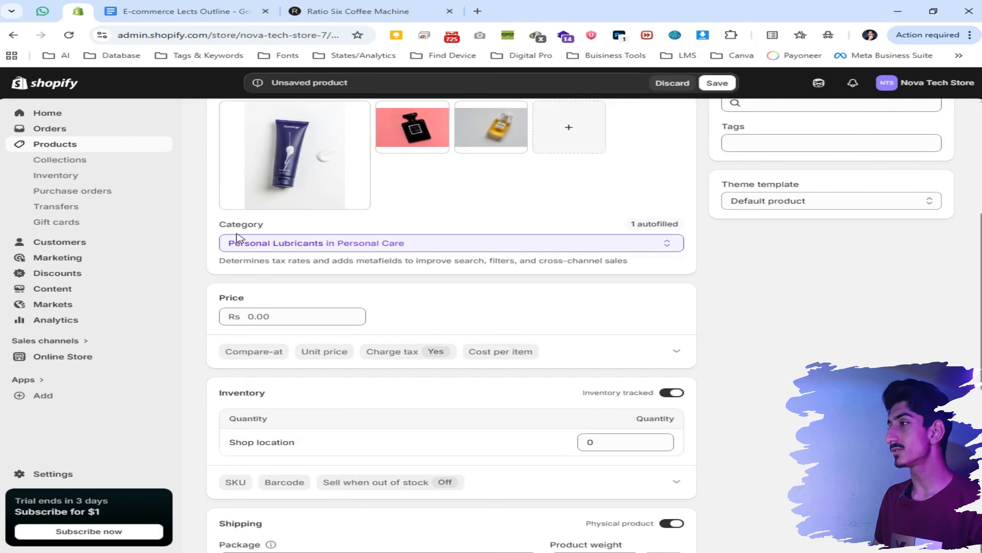
pyautogui.moveTo(220, 224); pyautogui.dragTo(265, 228)
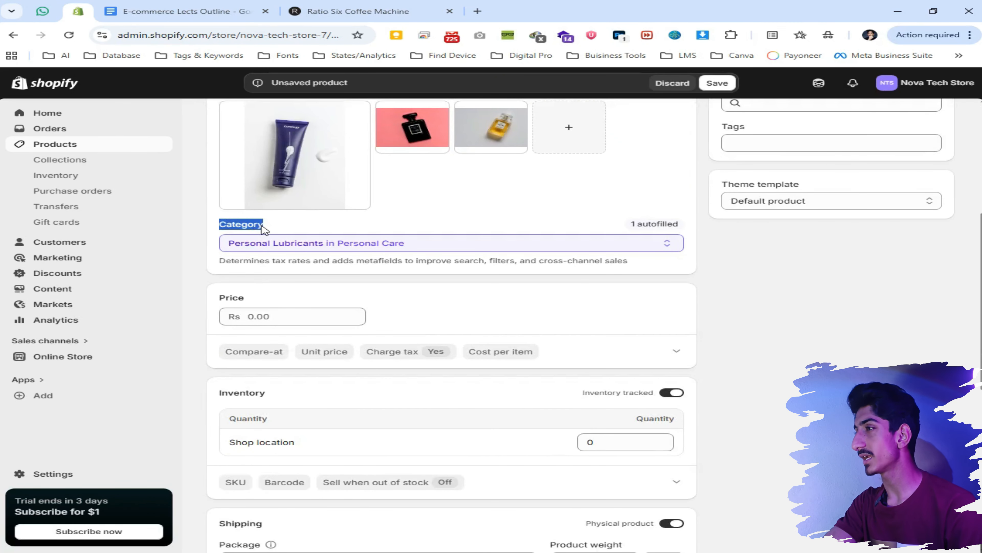
pyautogui.scroll(2, 574, 190)
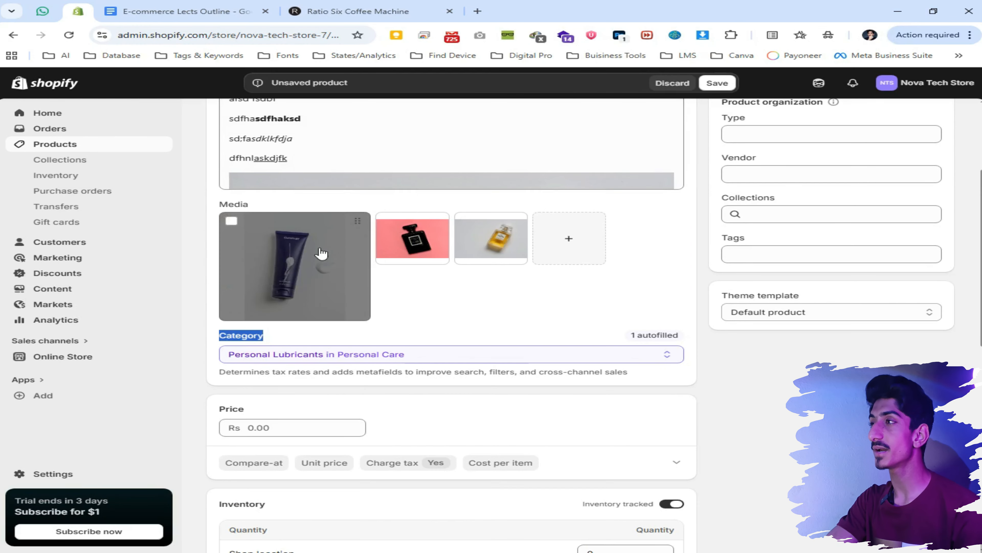
pyautogui.scroll(3, 322, 256)
pyautogui.press('F4')
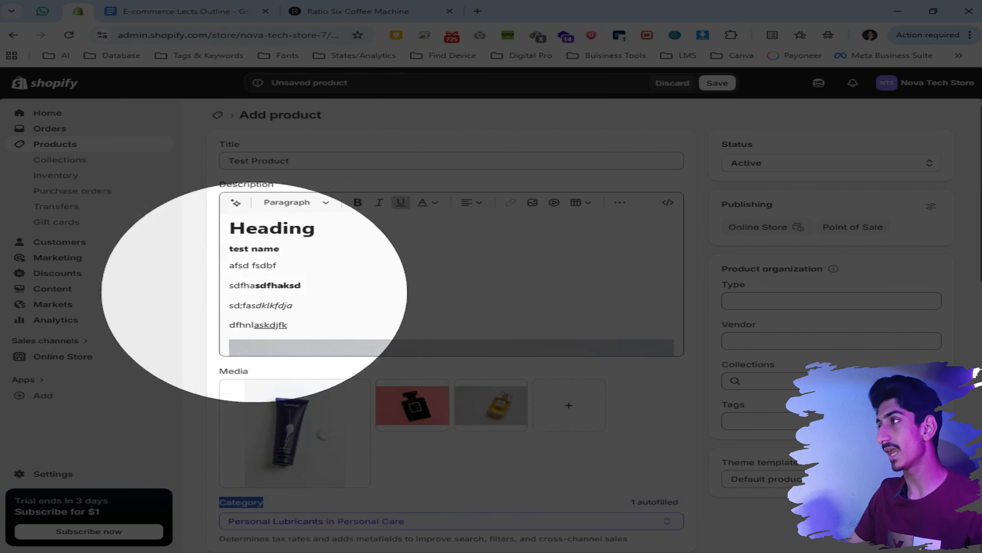
pyautogui.scroll(-7, 259, 232)
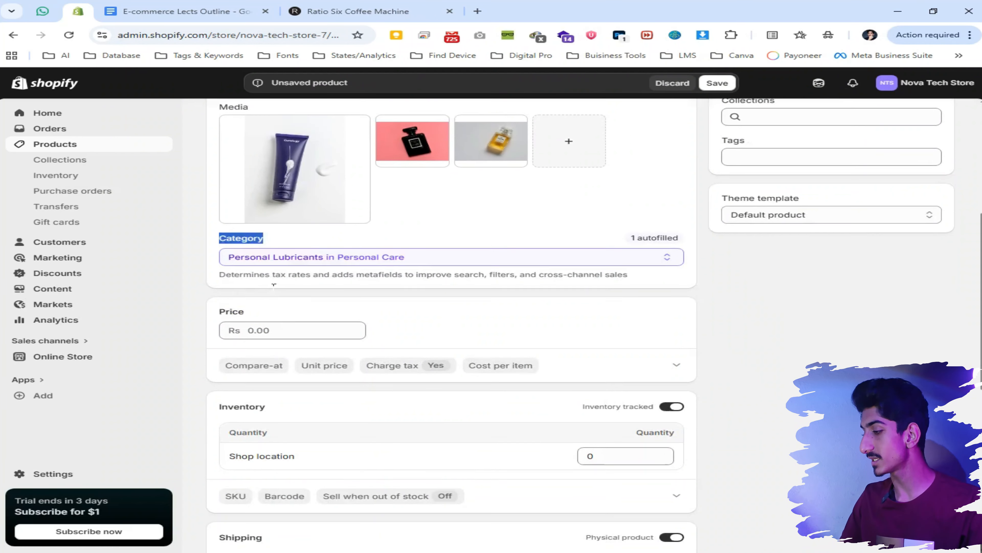
pyautogui.click(259, 239)
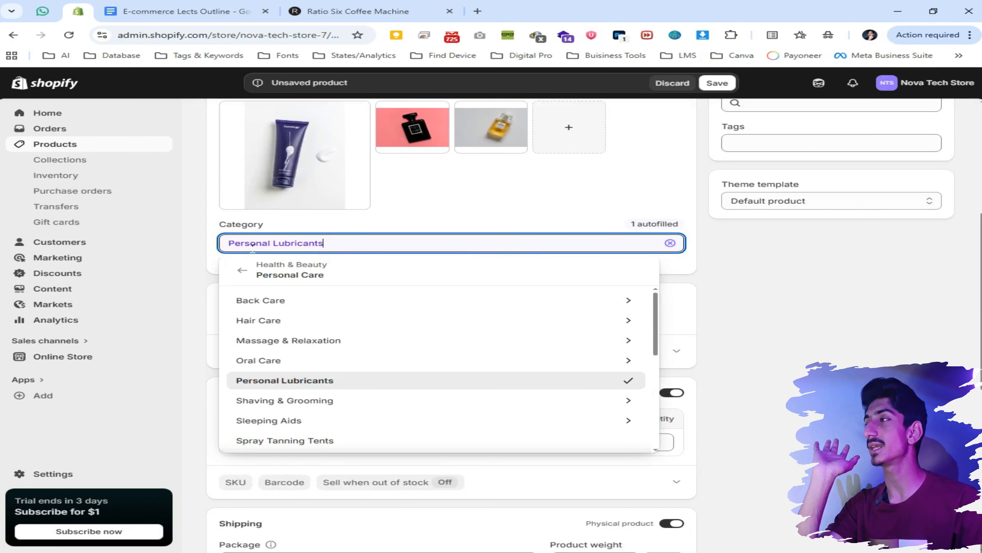
pyautogui.moveTo(245, 242); pyautogui.dragTo(335, 242)
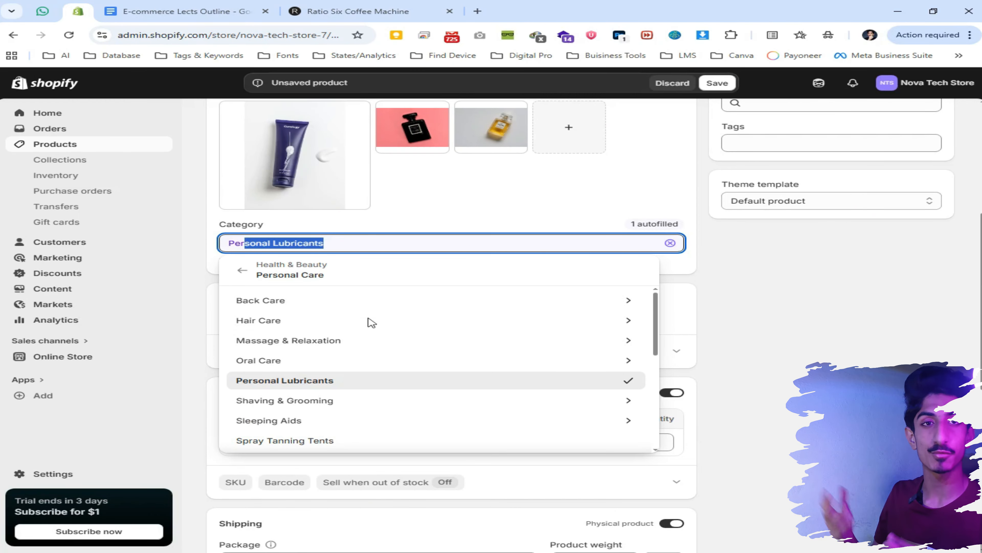
pyautogui.click(376, 382)
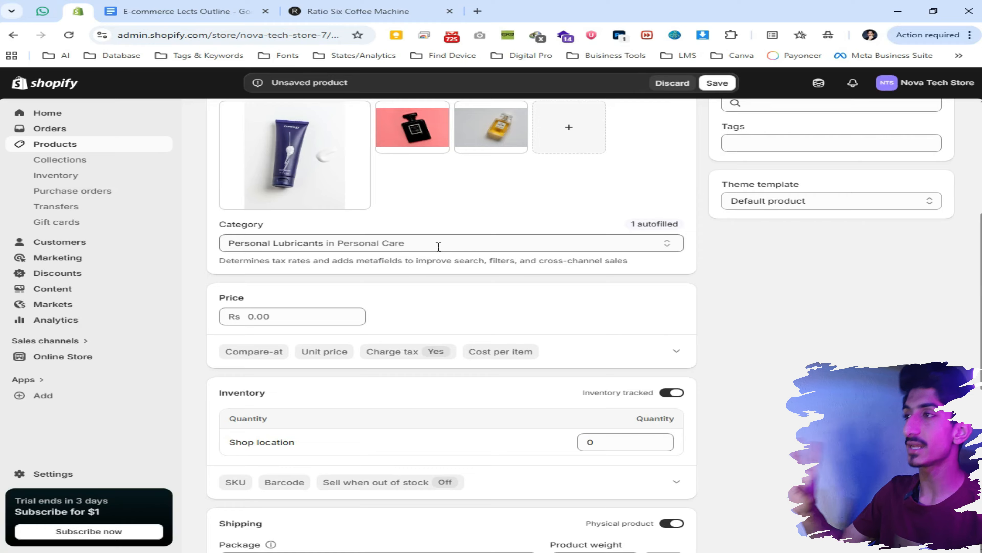
# - Set the product price to Rs 2500
pyautogui.scroll(-3, 372, 204)
pyautogui.moveTo(218, 190); pyautogui.dragTo(212, 193)
pyautogui.click(231, 193)
pyautogui.click(277, 211)
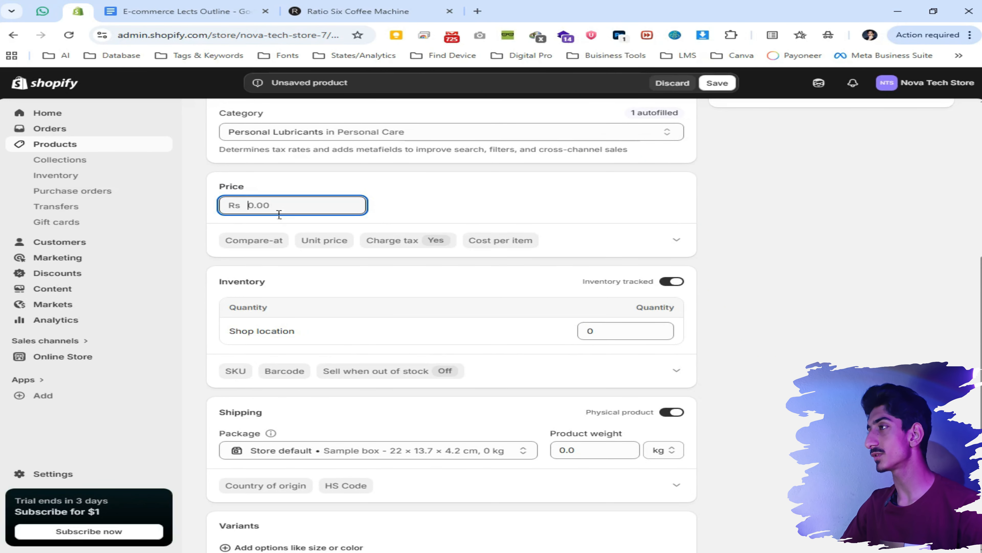
pyautogui.write('2500')
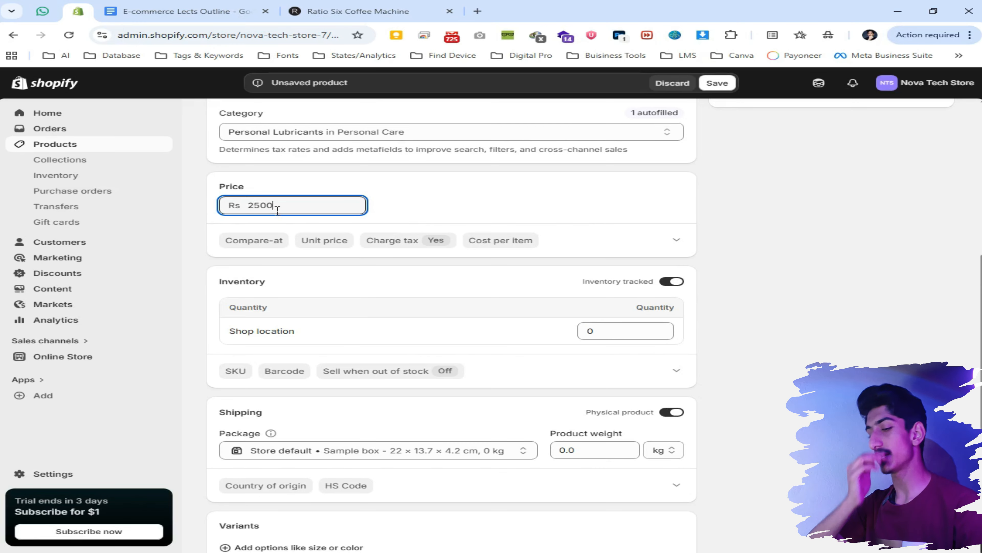
pyautogui.click(621, 208)
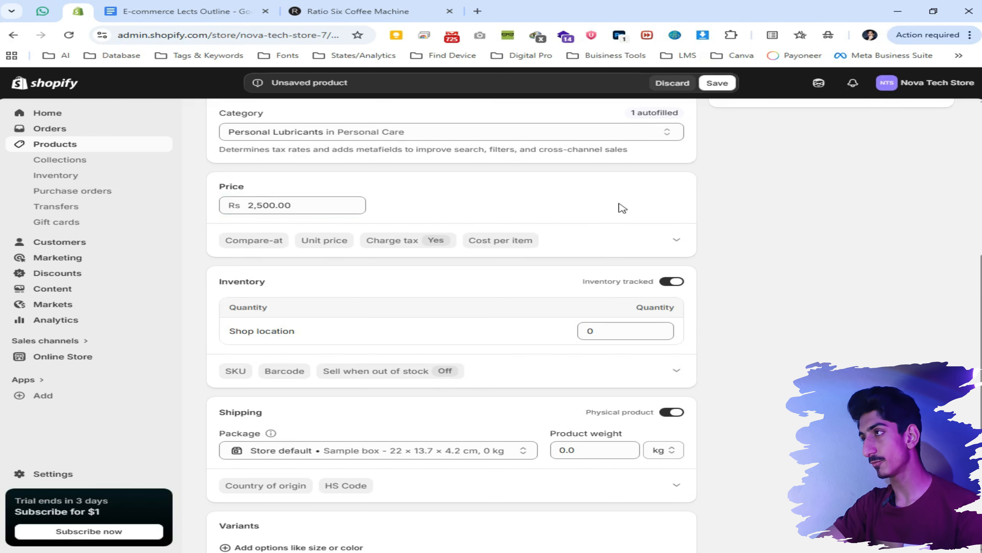
# - Set the product's compare-at price to Rs 5000
pyautogui.click(188, 15)
pyautogui.click(78, 11)
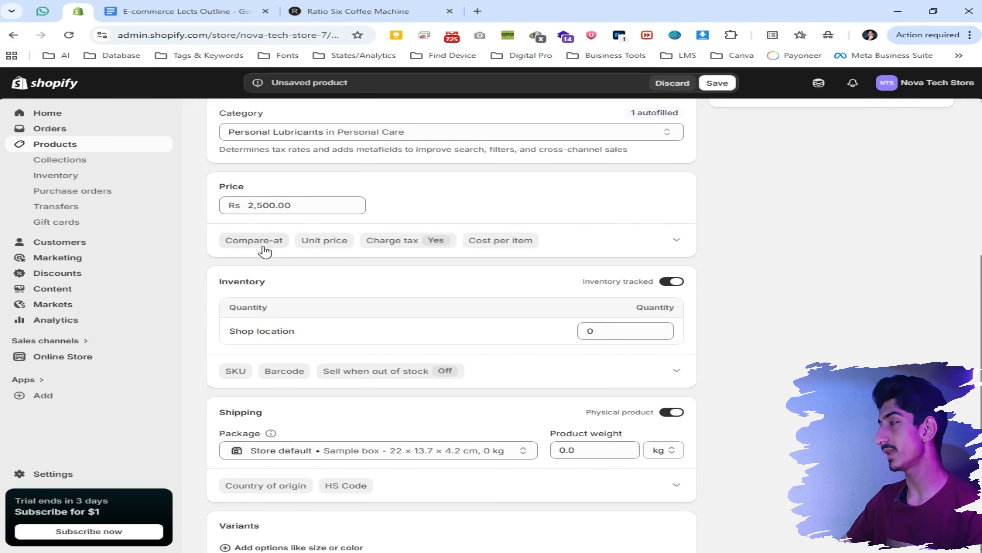
pyautogui.press('F4')
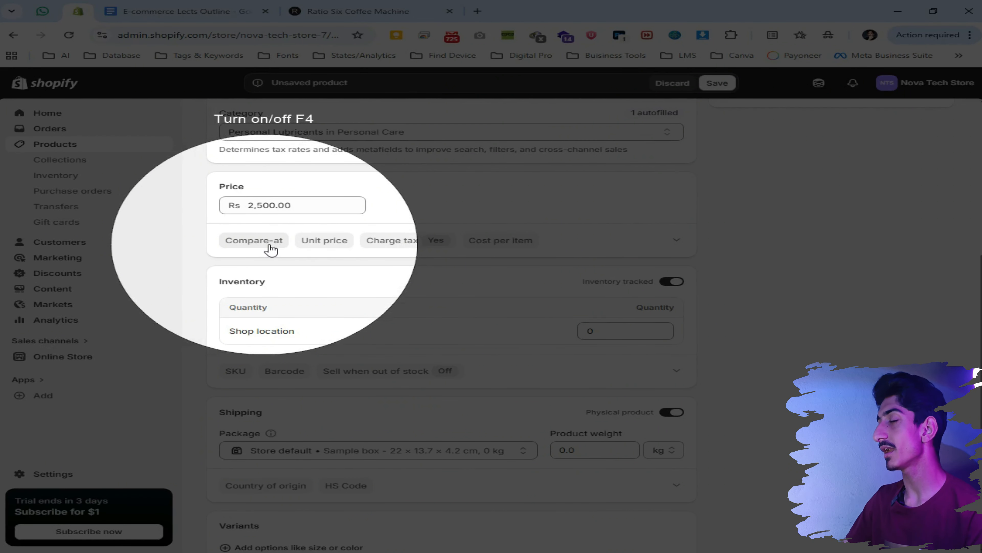
pyautogui.click(271, 248)
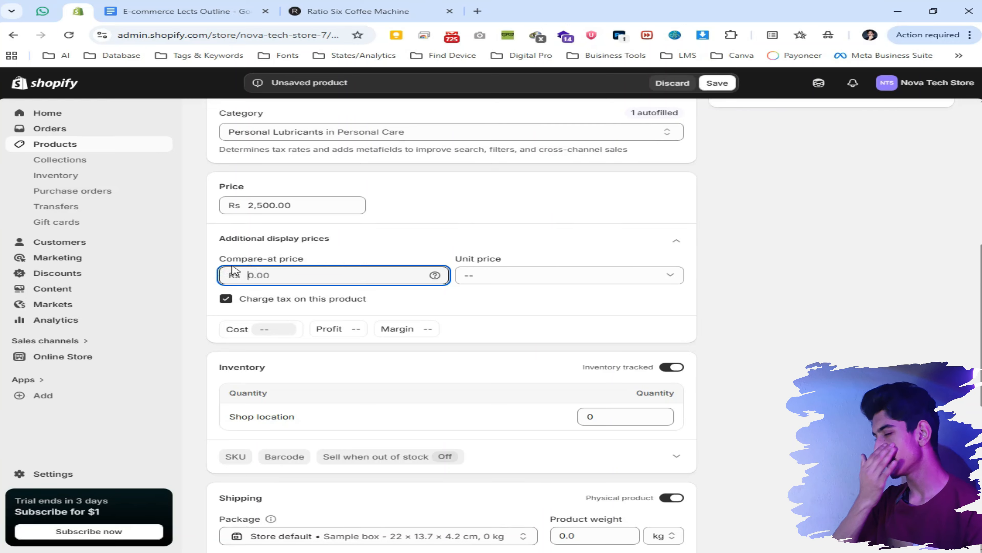
pyautogui.moveTo(219, 258); pyautogui.dragTo(309, 269)
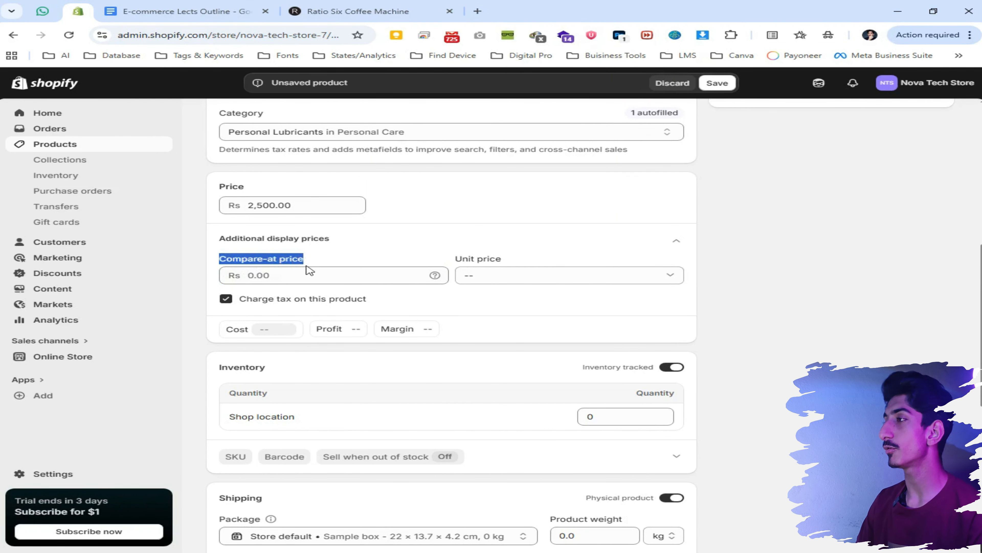
pyautogui.click(308, 275)
pyautogui.write('5000')
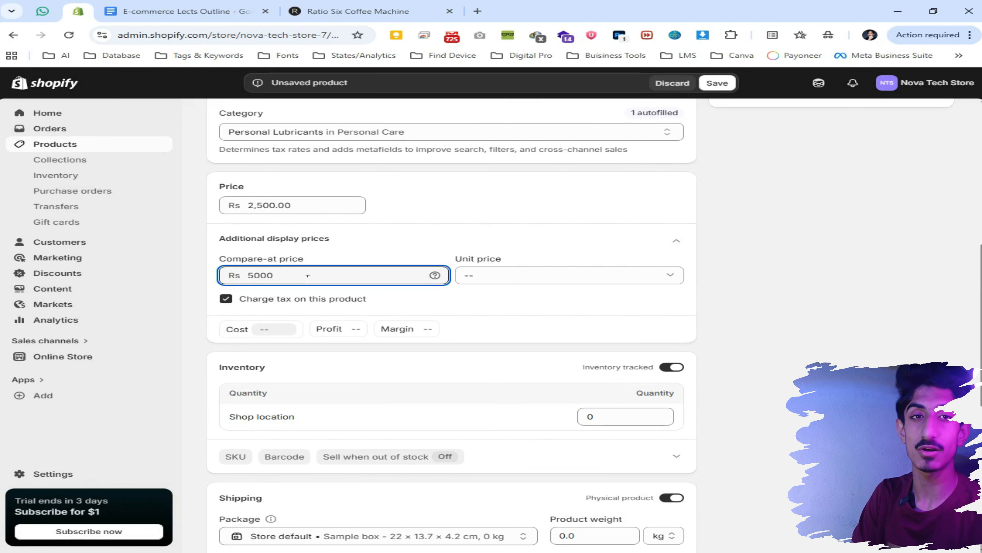
pyautogui.click(629, 219)
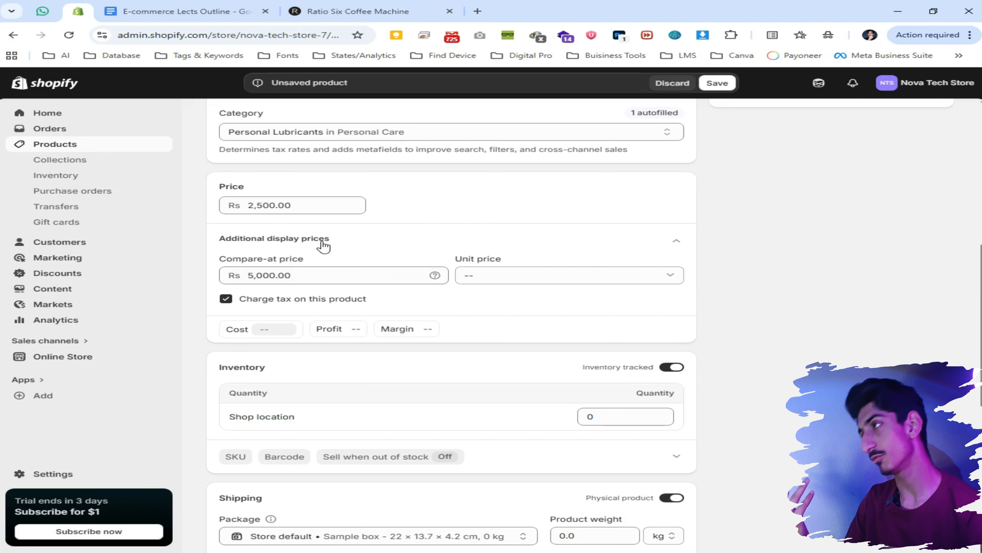
# - Try a unit price based on a total amount of 1500 L
pyautogui.scroll(-1, 321, 259)
pyautogui.click(533, 225)
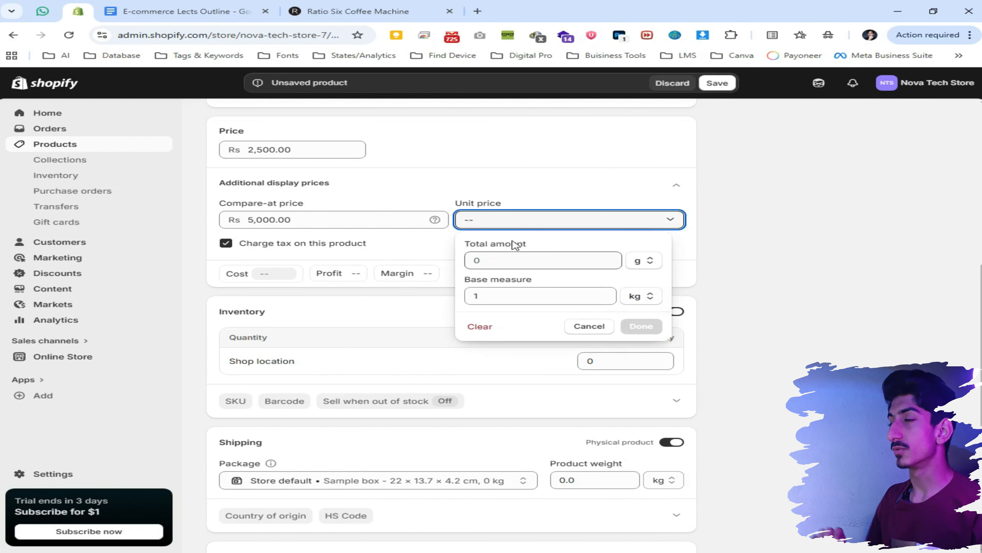
pyautogui.click(743, 171)
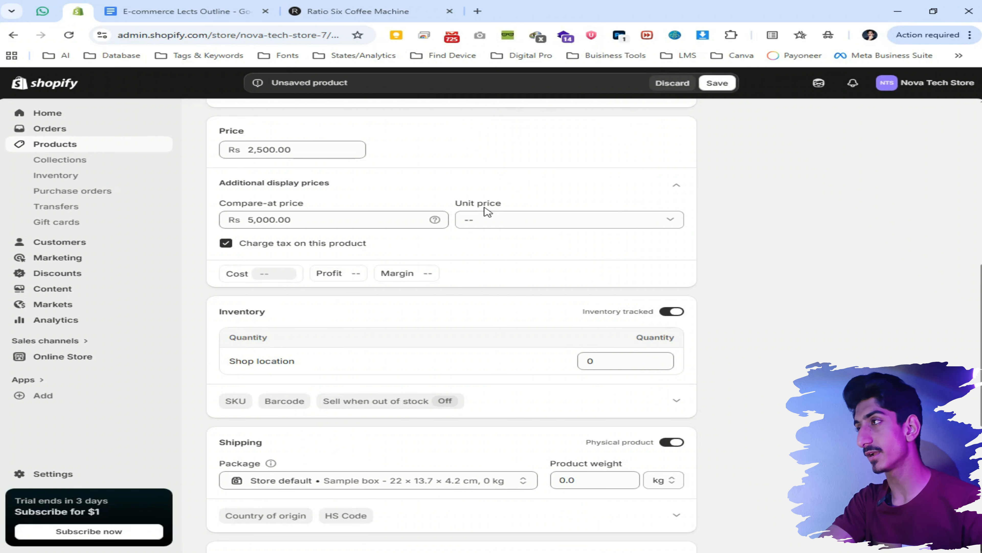
pyautogui.click(498, 219)
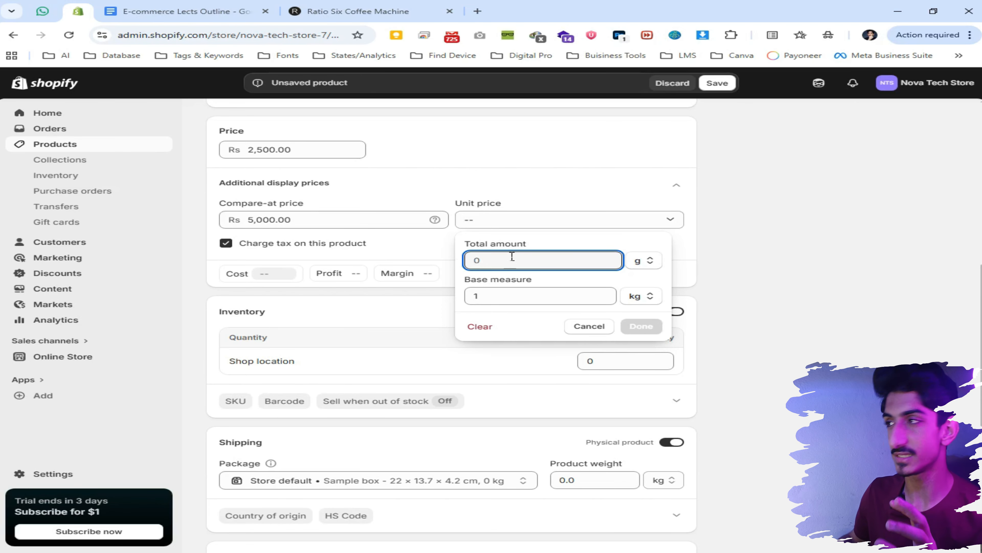
pyautogui.click(653, 264)
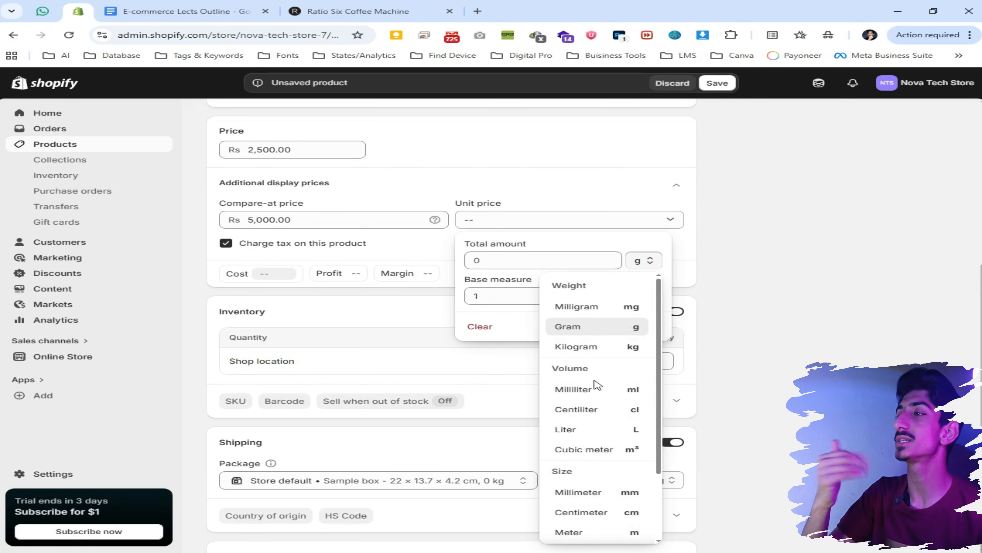
pyautogui.click(590, 429)
pyautogui.click(509, 266)
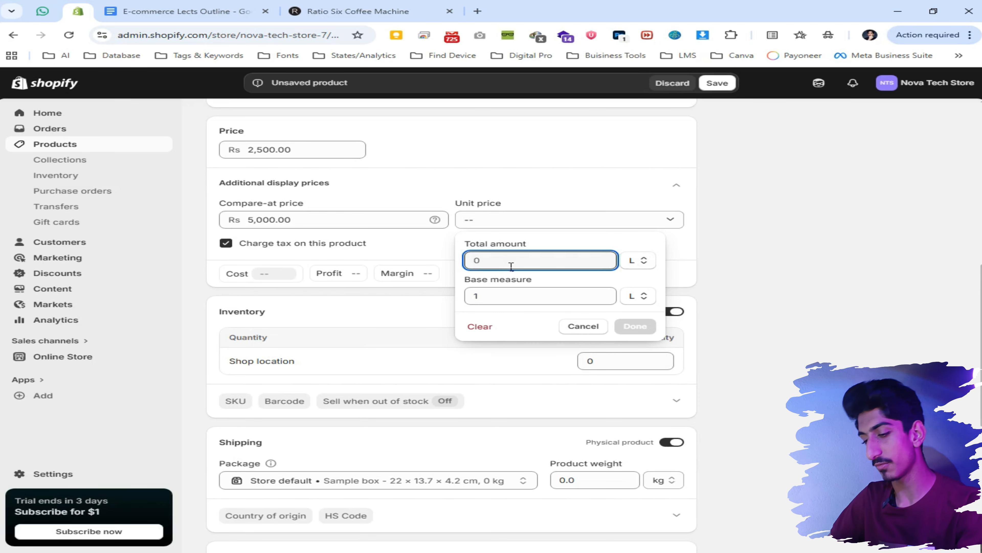
pyautogui.write('1500')
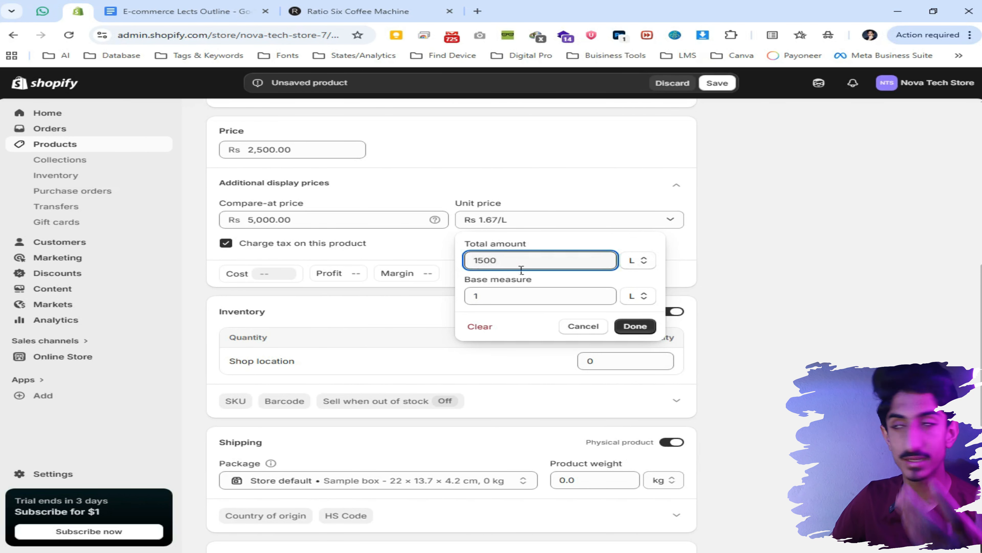
pyautogui.moveTo(482, 281); pyautogui.dragTo(529, 281)
pyautogui.click(517, 282)
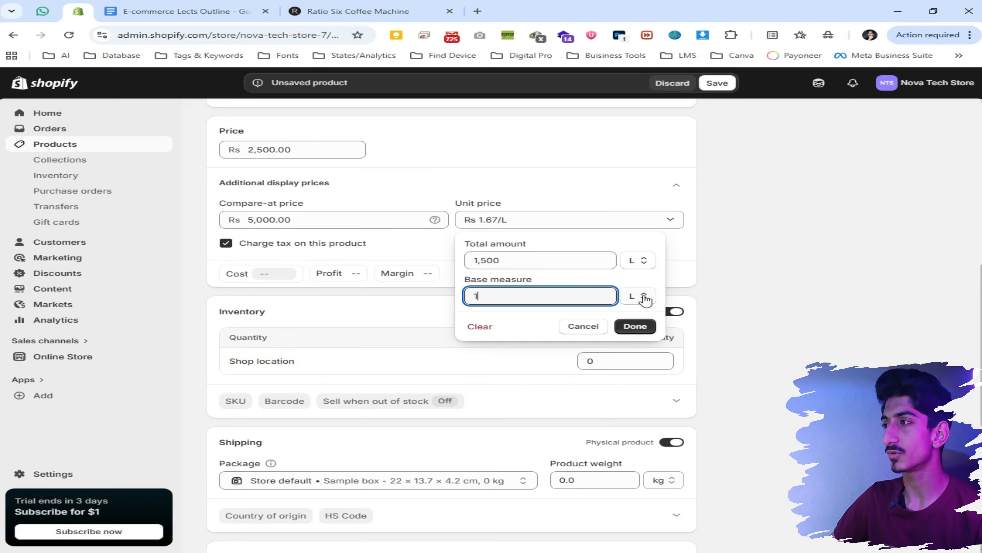
pyautogui.click(600, 284)
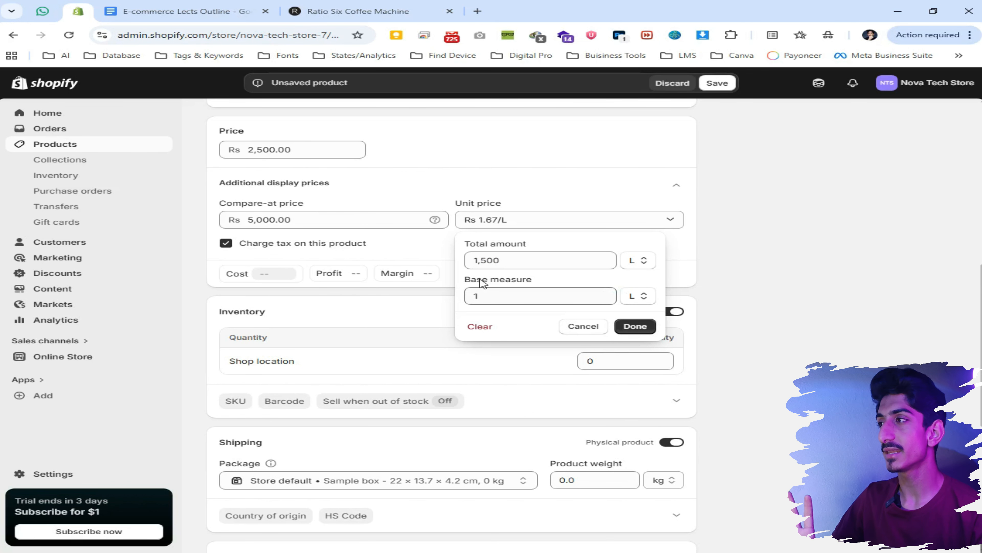
pyautogui.moveTo(469, 281); pyautogui.dragTo(541, 283)
pyautogui.click(530, 279)
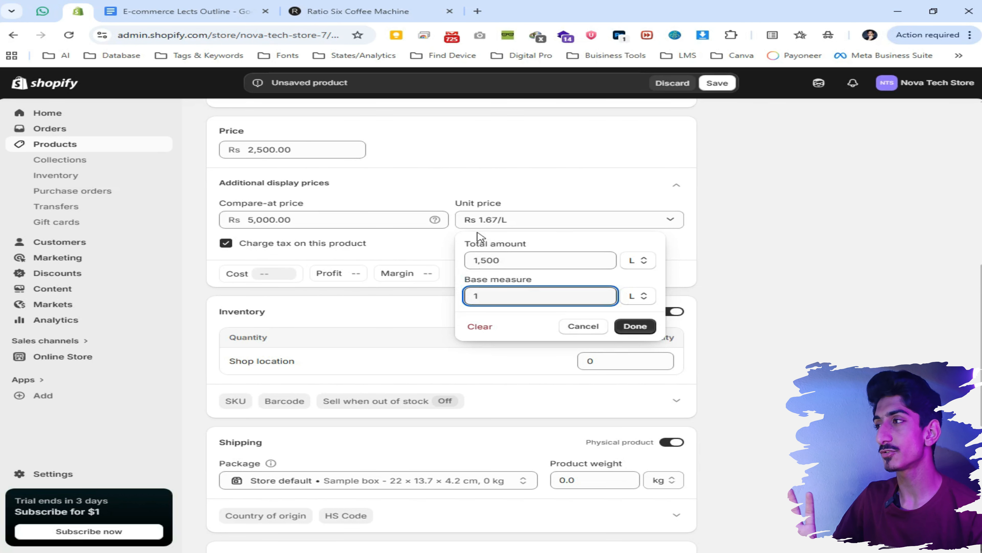
pyautogui.moveTo(467, 245); pyautogui.dragTo(541, 246)
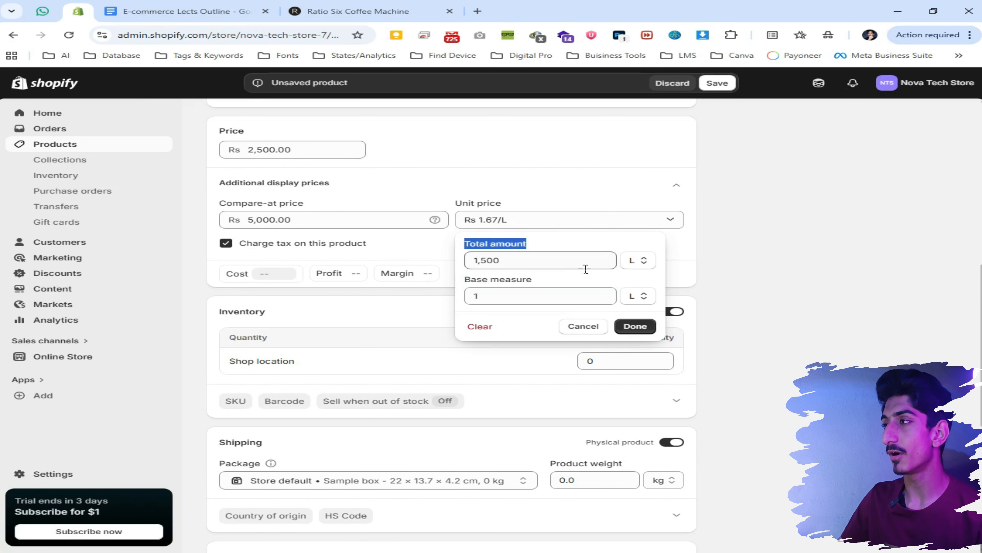
pyautogui.press('F4')
pyautogui.moveTo(466, 280); pyautogui.dragTo(530, 282)
pyautogui.click(531, 283)
pyautogui.press('F4')
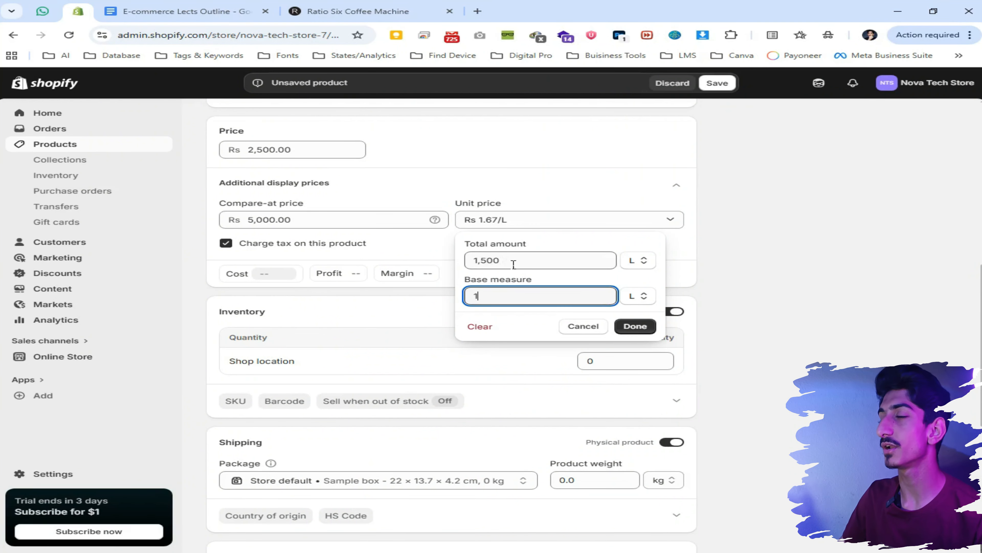
# - Clear the unit price entry for the product
pyautogui.moveTo(513, 264); pyautogui.dragTo(445, 266)
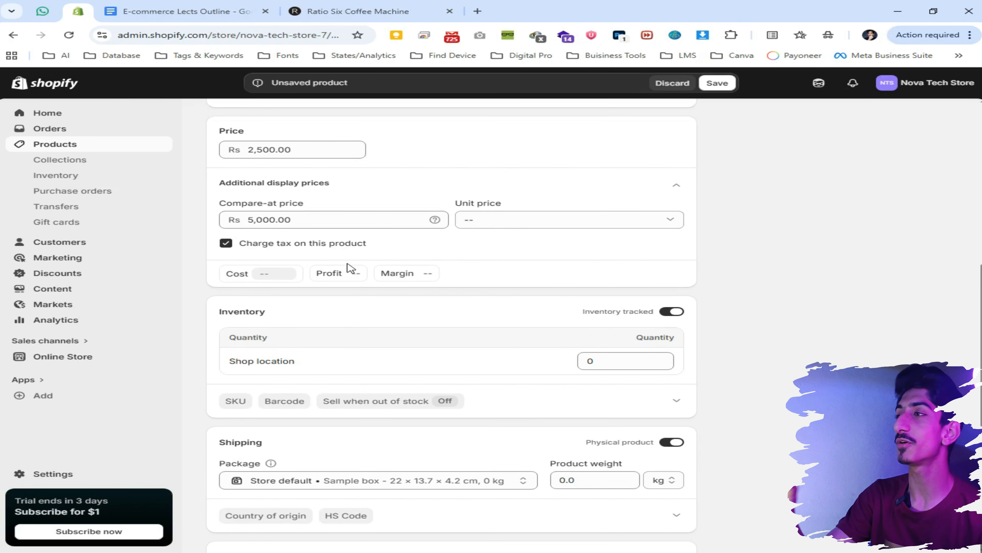
pyautogui.click(617, 225)
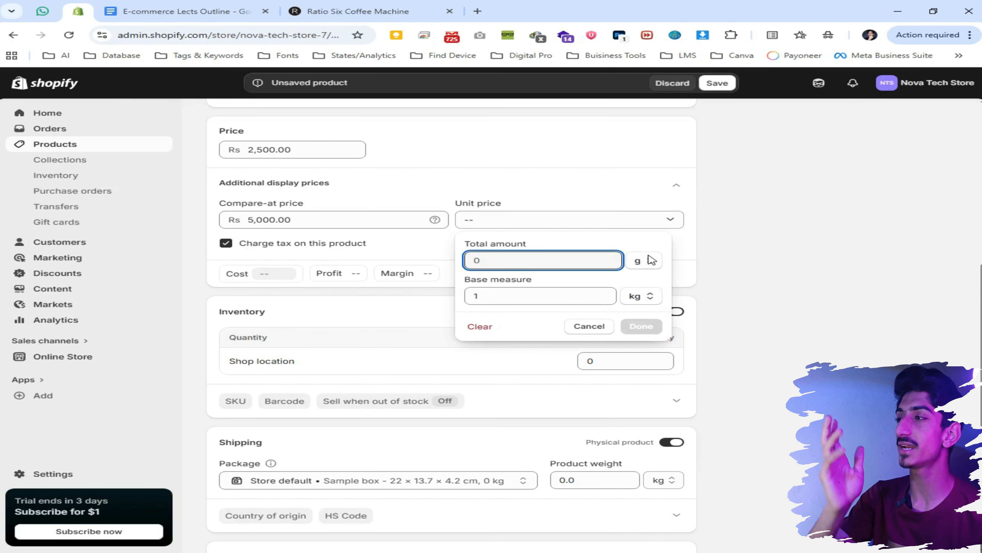
pyautogui.click(480, 327)
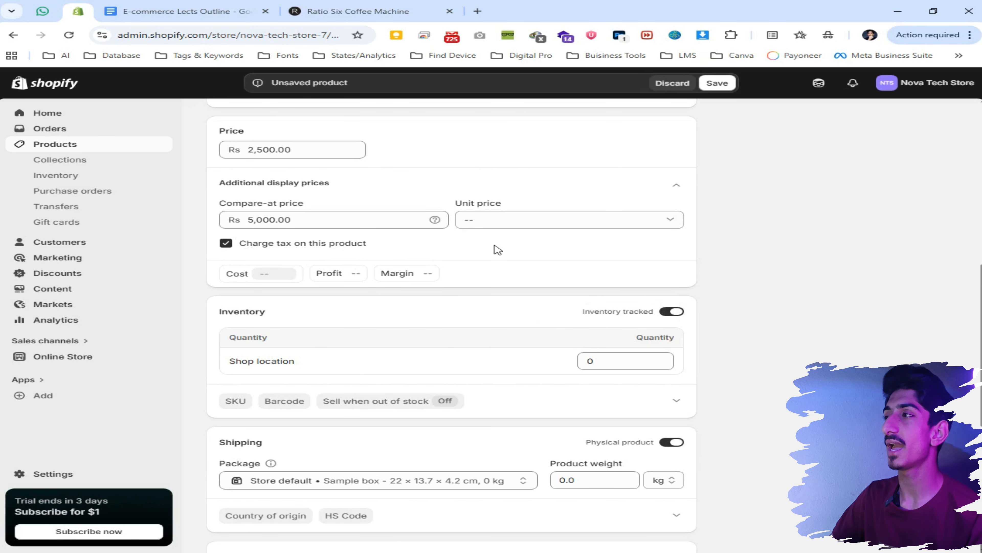
# - Turn off inventory tracking for the product
pyautogui.scroll(-1, 506, 245)
pyautogui.scroll(-1, 309, 259)
pyautogui.moveTo(217, 201); pyautogui.dragTo(291, 201)
pyautogui.click(240, 201)
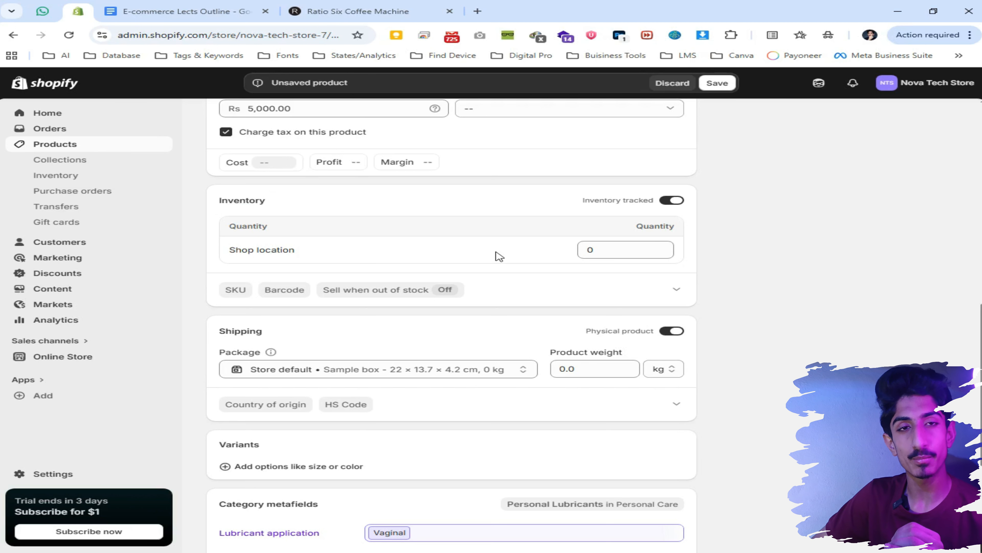
pyautogui.scroll(7, 248, 225)
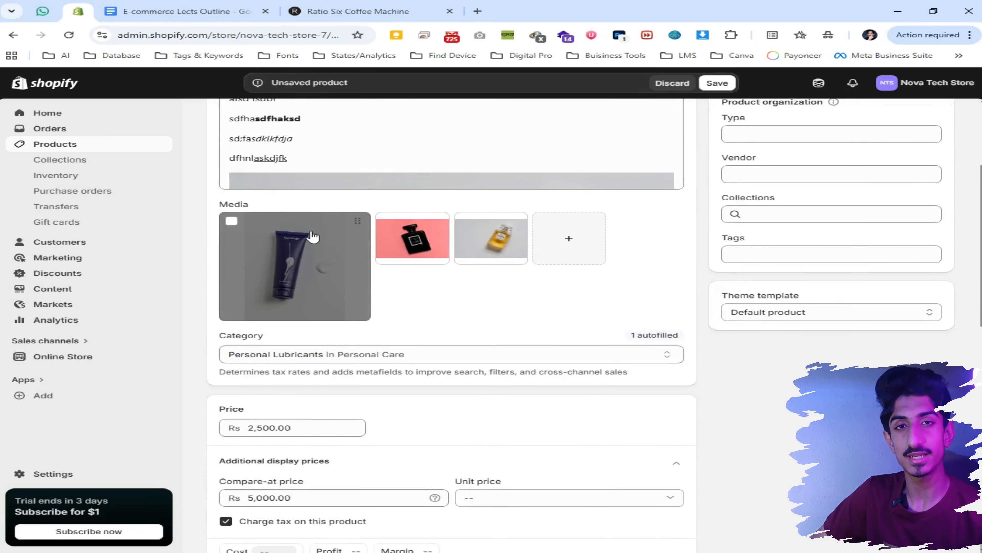
pyautogui.scroll(-6, 305, 276)
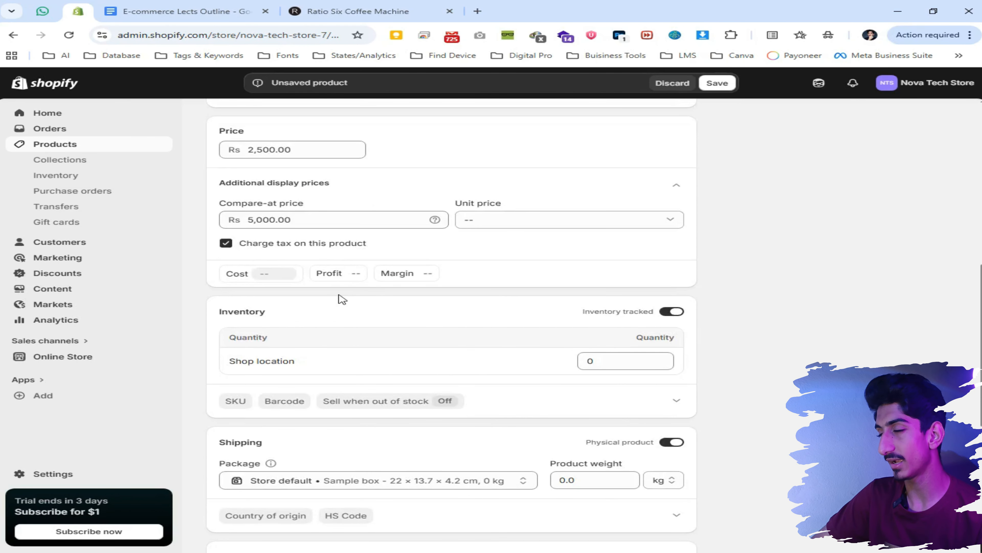
pyautogui.scroll(-1, 337, 321)
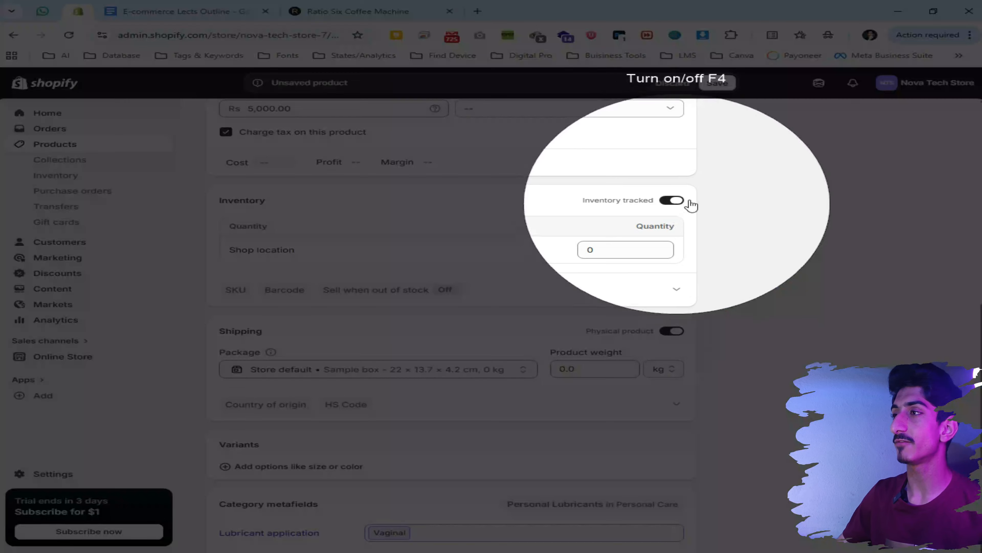
pyautogui.click(678, 202)
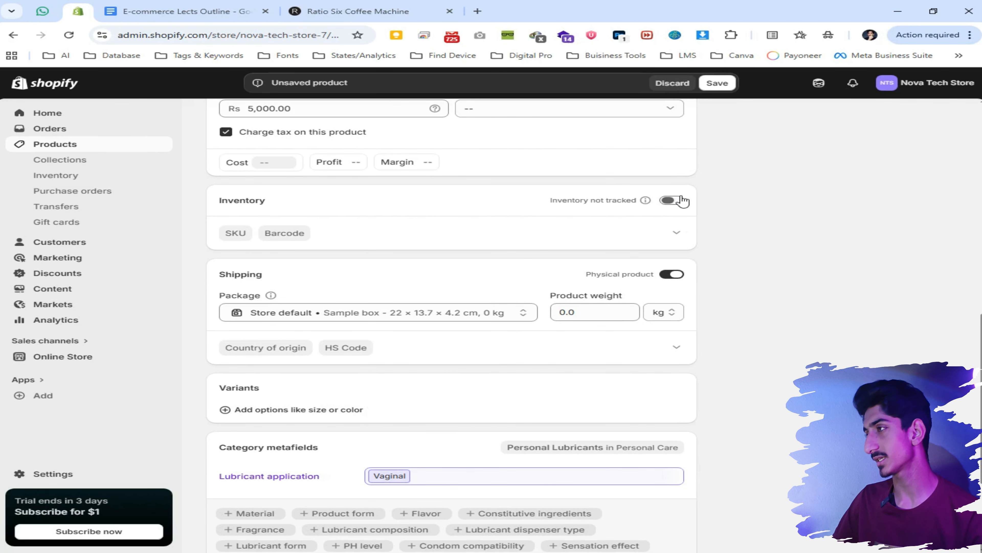
# - Switch the product's shipping setting to non-physical and back to physical
pyautogui.scroll(-1, 689, 242)
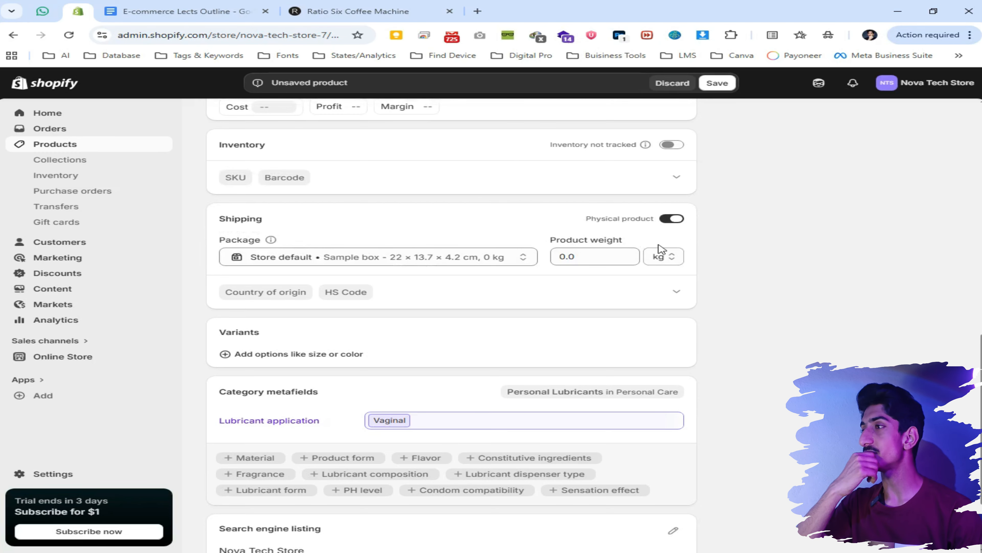
pyautogui.click(668, 219)
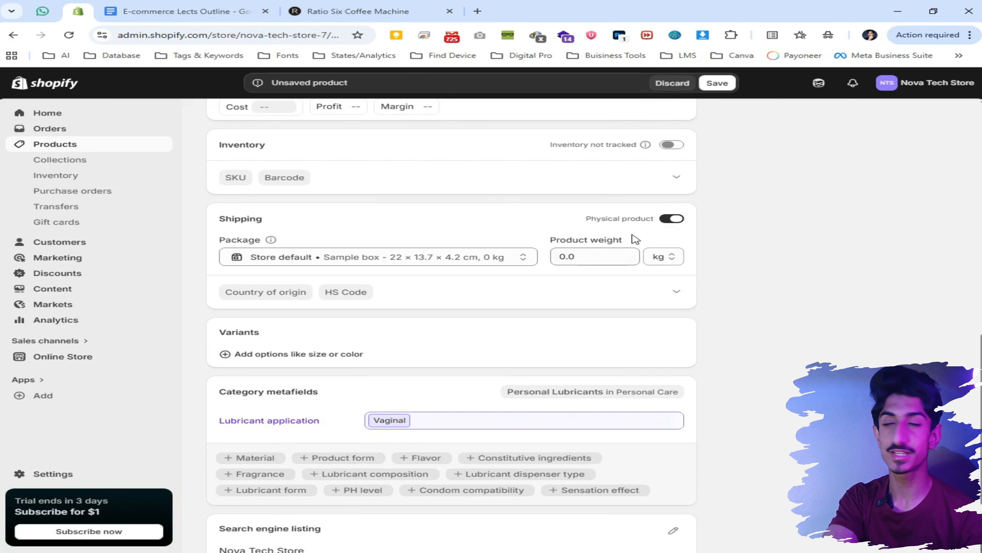
pyautogui.click(675, 224)
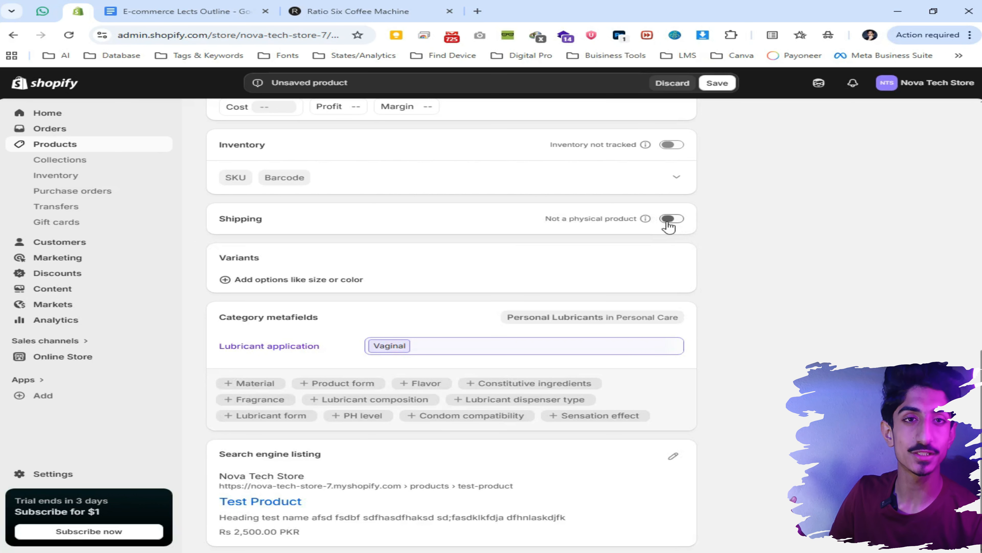
pyautogui.click(671, 219)
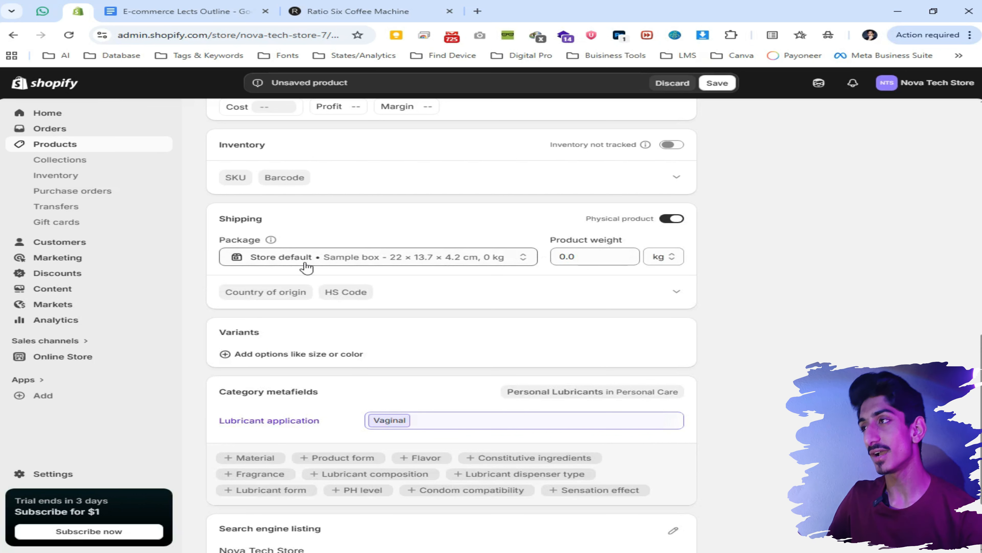
# - Check the product weight units in the shipping settings, then mark the item as not a physical product
pyautogui.click(662, 263)
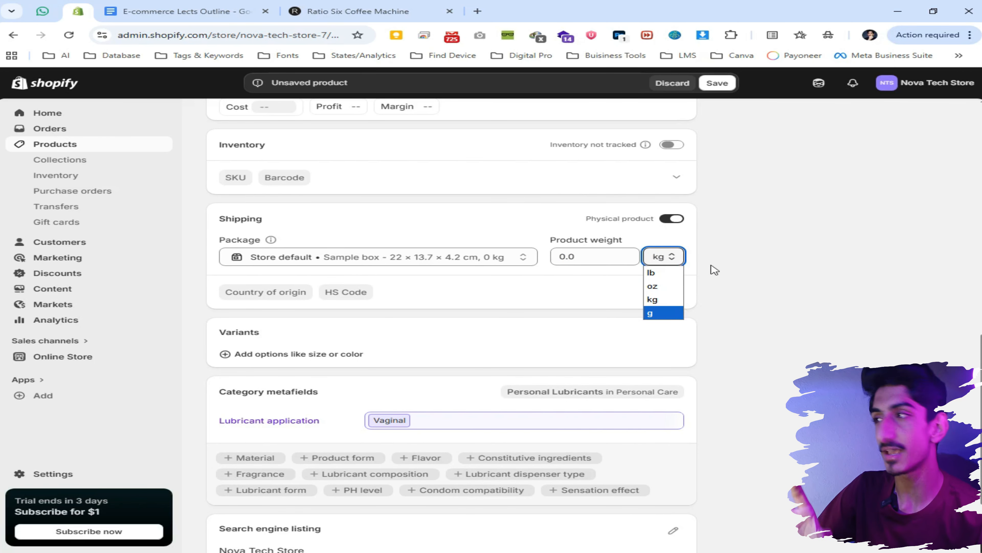
pyautogui.click(652, 300)
pyautogui.moveTo(613, 263); pyautogui.dragTo(543, 265)
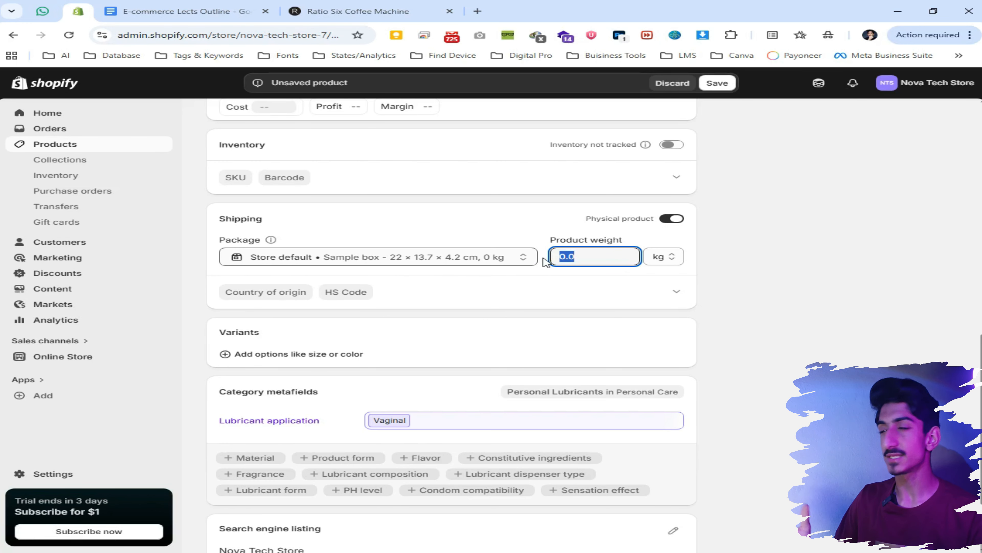
pyautogui.click(597, 263)
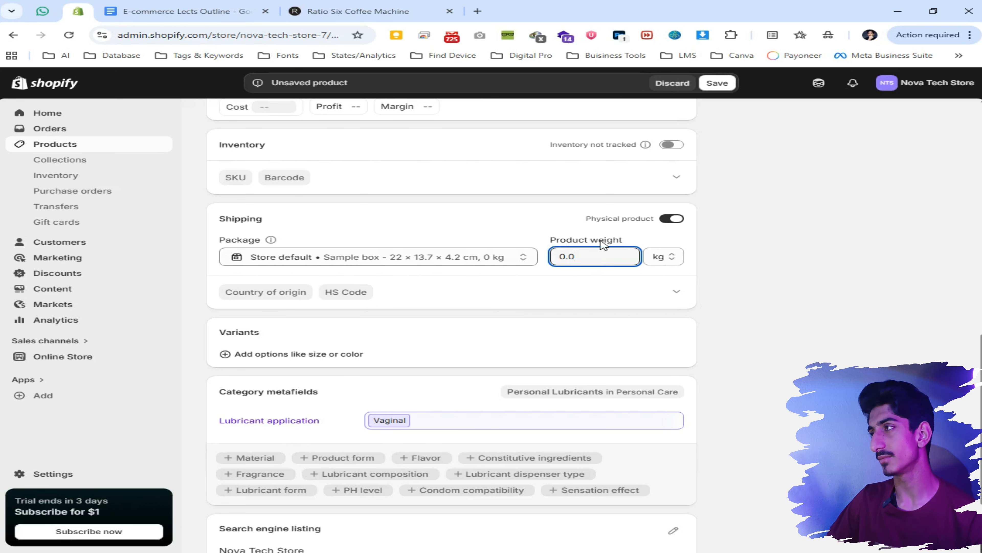
pyautogui.click(673, 219)
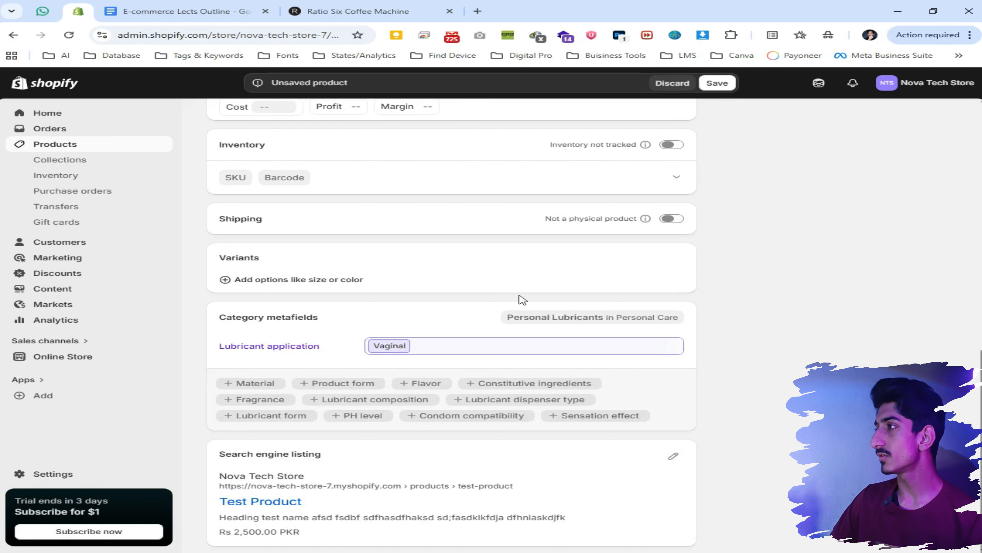
# - Create a custom variant option named "color" for the product
pyautogui.moveTo(283, 262); pyautogui.dragTo(207, 261)
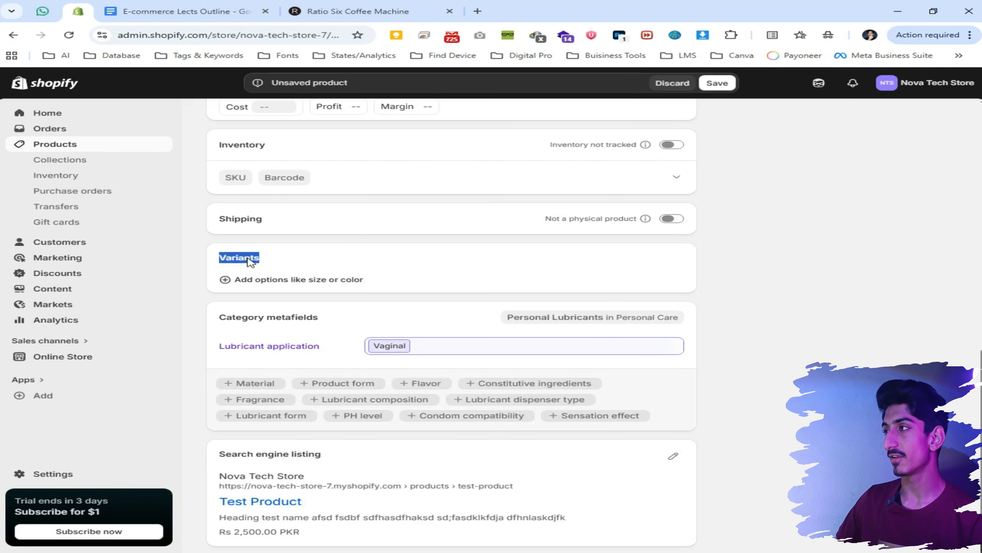
pyautogui.click(275, 267)
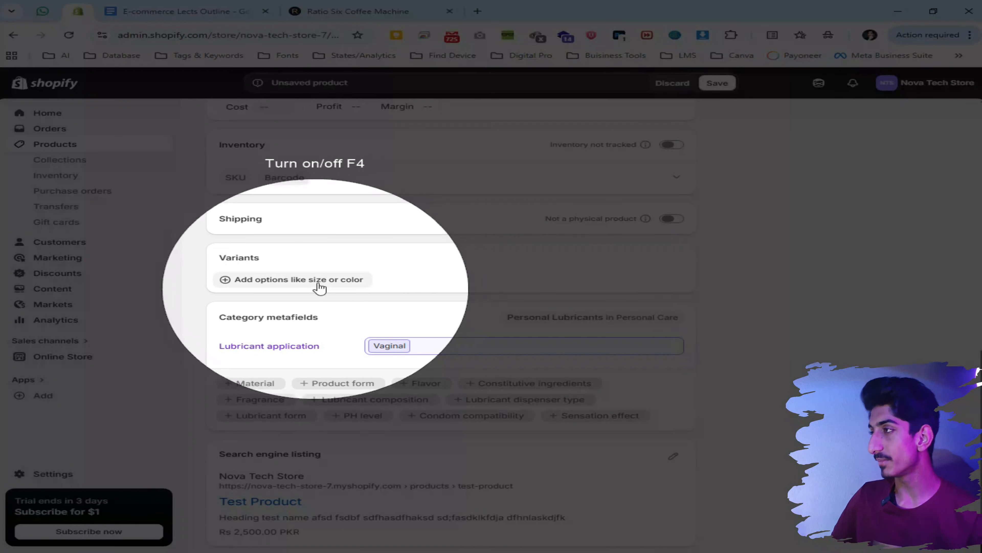
pyautogui.press('F4')
pyautogui.click(319, 286)
pyautogui.press('F4')
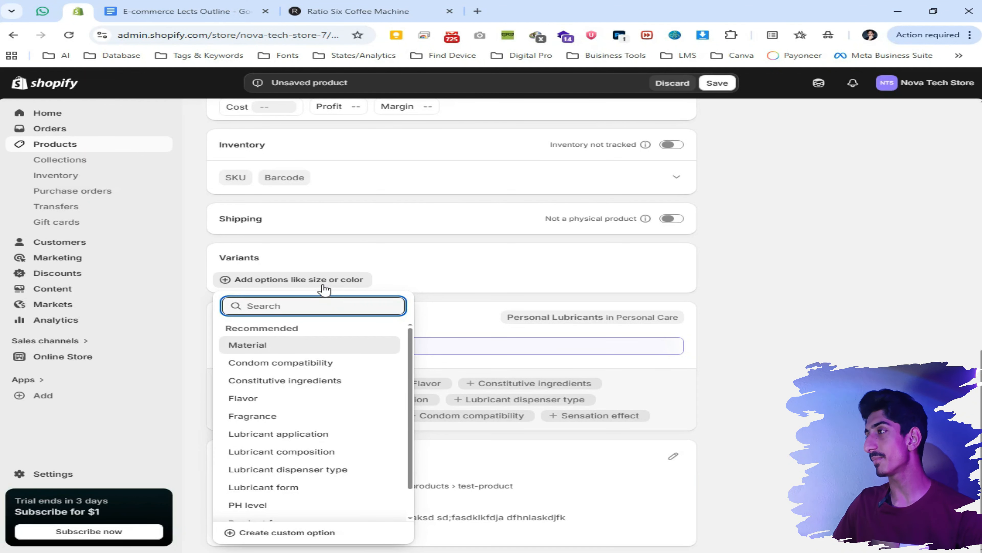
pyautogui.click(340, 283)
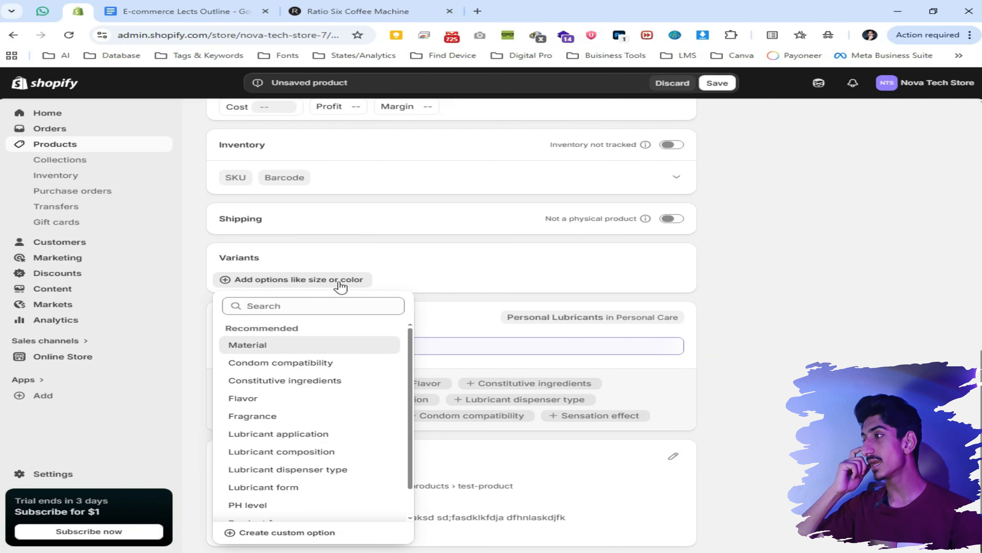
pyautogui.click(339, 287)
pyautogui.click(321, 287)
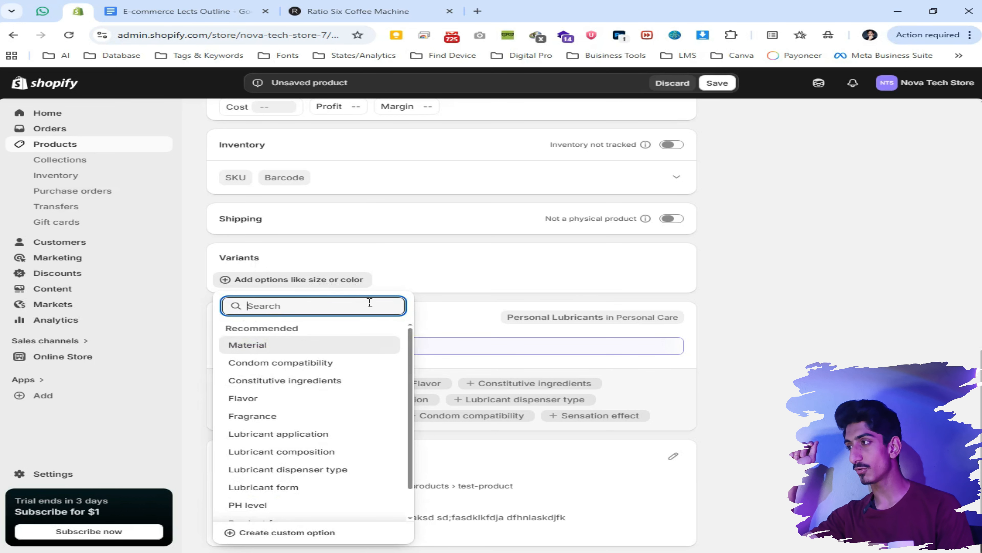
pyautogui.write('color')
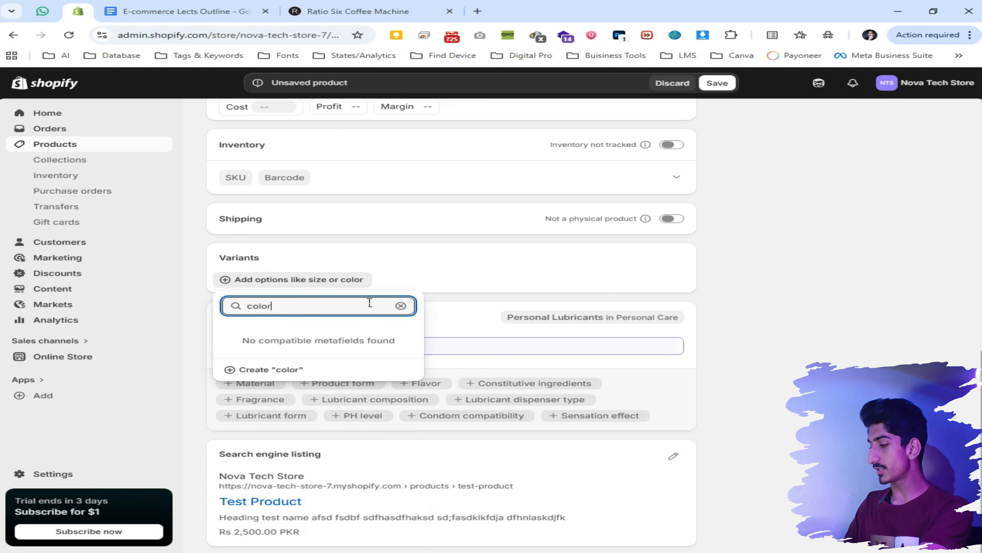
pyautogui.click(288, 369)
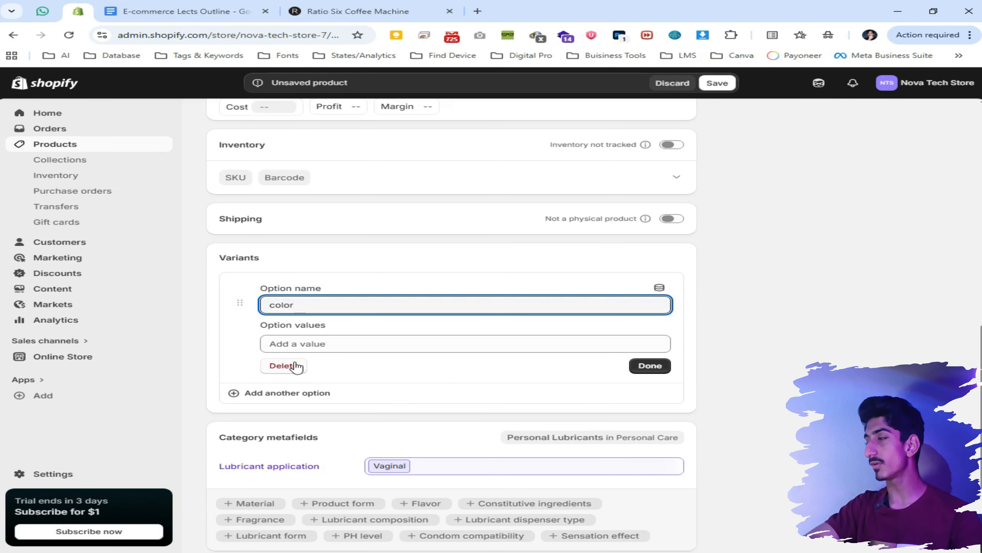
# - Add the values Blue, Black and Brown to the color option and finish editing the option
pyautogui.scroll(2, 296, 366)
pyautogui.click(310, 431)
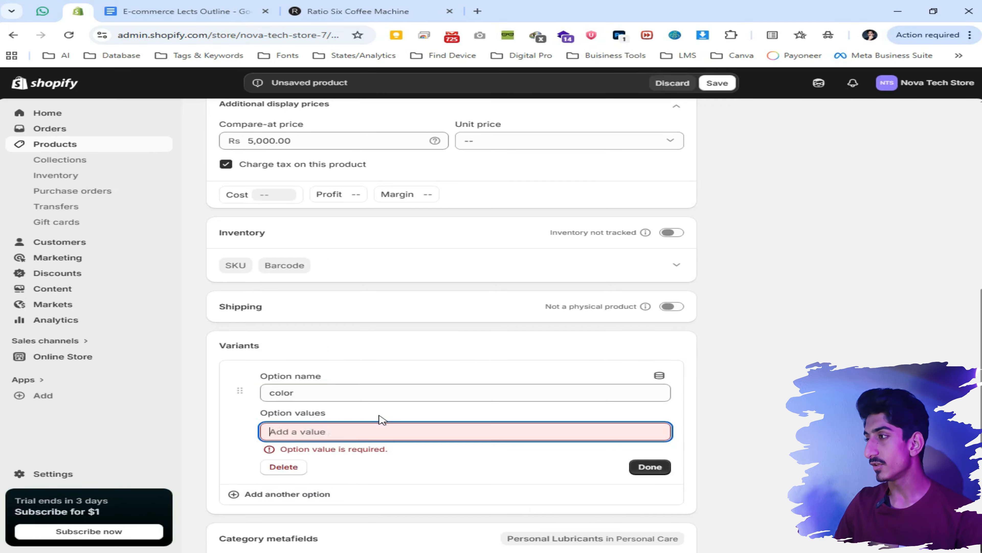
pyautogui.moveTo(275, 413); pyautogui.dragTo(320, 414)
pyautogui.click(315, 414)
pyautogui.click(337, 437)
pyautogui.write('Blue')
pyautogui.click(333, 452)
pyautogui.write('Black')
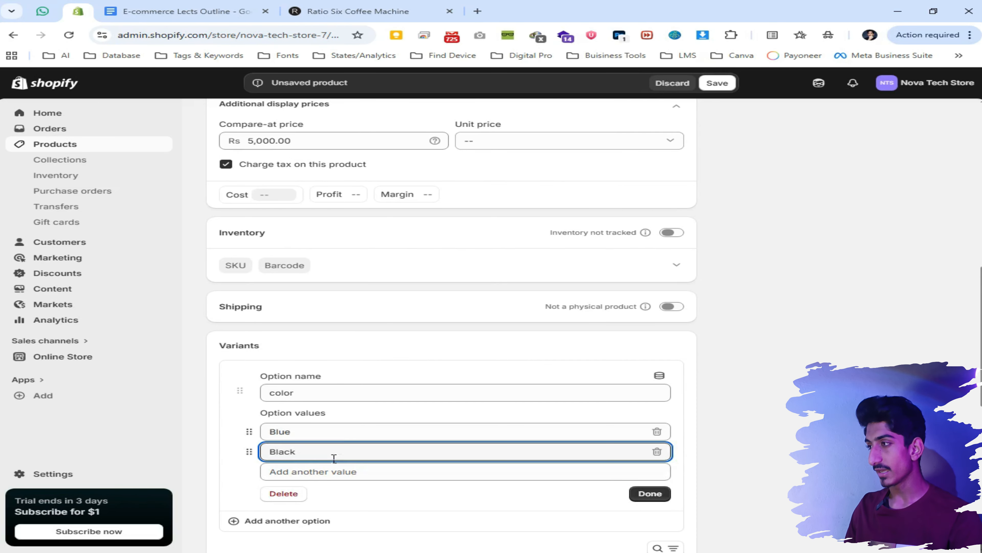
pyautogui.click(332, 470)
pyautogui.write('Brown')
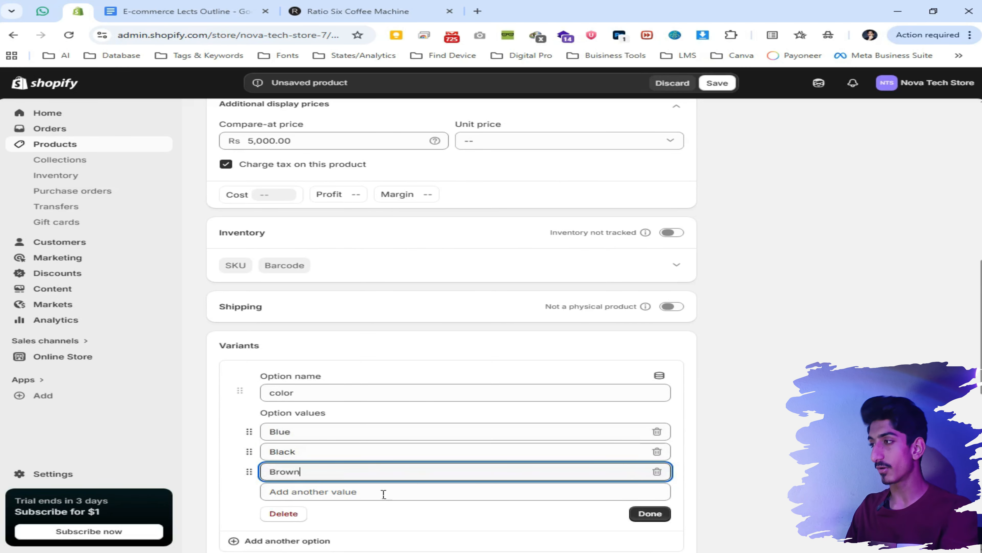
pyautogui.scroll(-1, 384, 494)
pyautogui.click(657, 459)
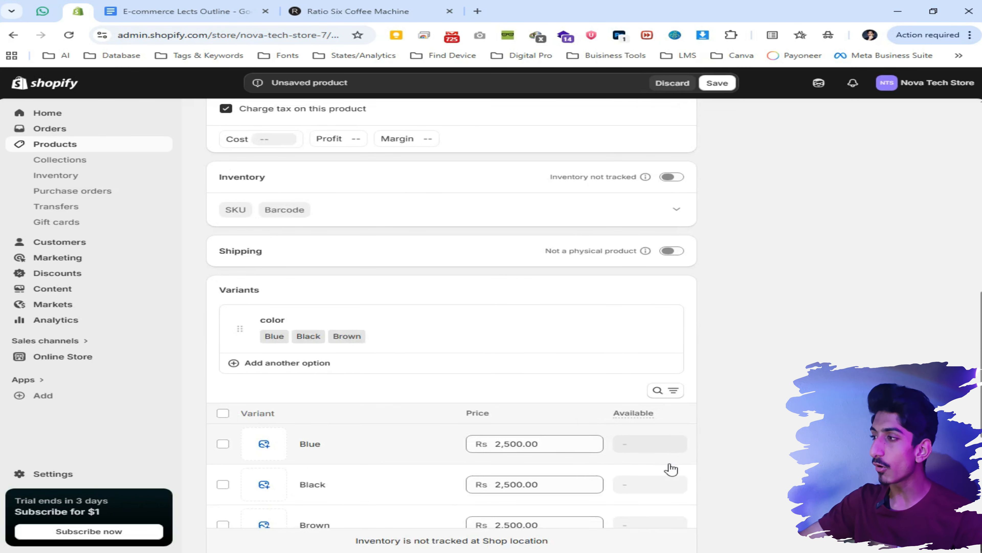
# - Reopen the color option to check its values, close it unchanged and look over the variant list
pyautogui.click(347, 335)
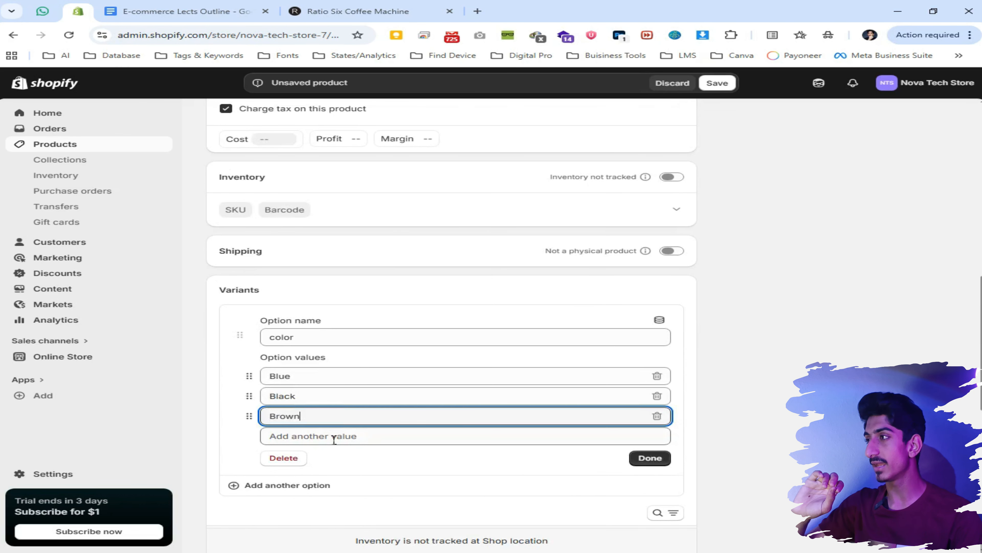
pyautogui.click(660, 463)
pyautogui.scroll(-2, 387, 386)
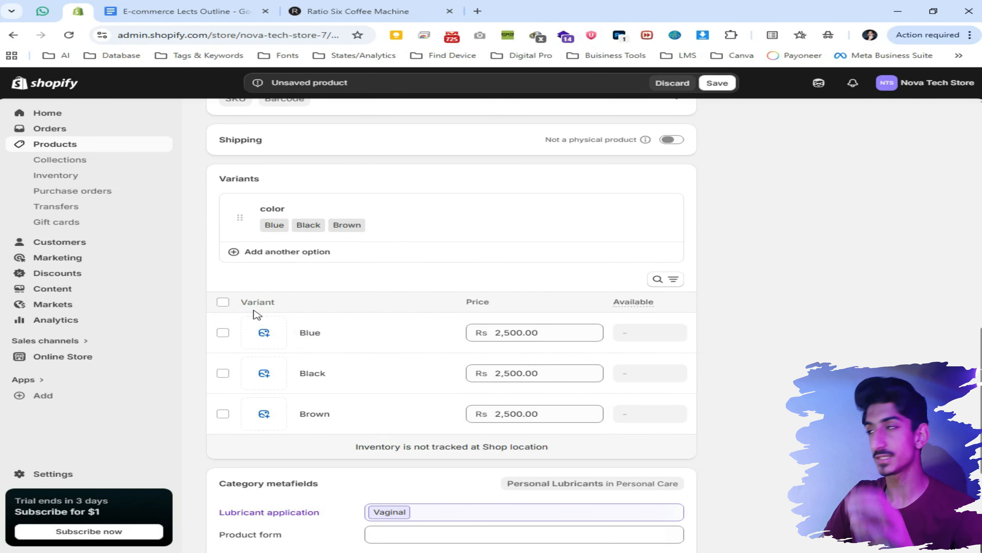
pyautogui.press('F4')
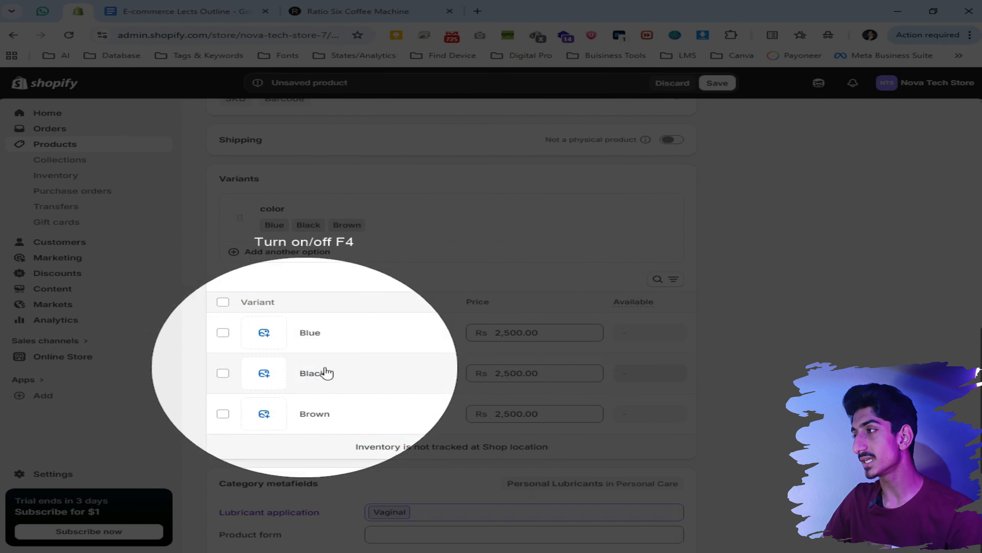
pyautogui.press('F4')
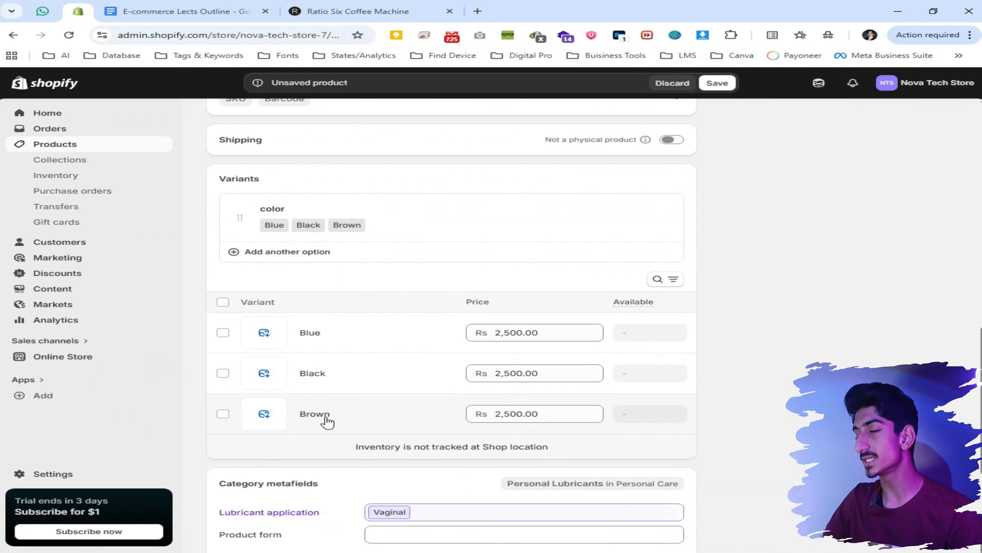
# - Assign existing product images to the variants: the dark blue tube to Blue, the black bottle to Black and the yellow bottle to Brown
pyautogui.click(264, 335)
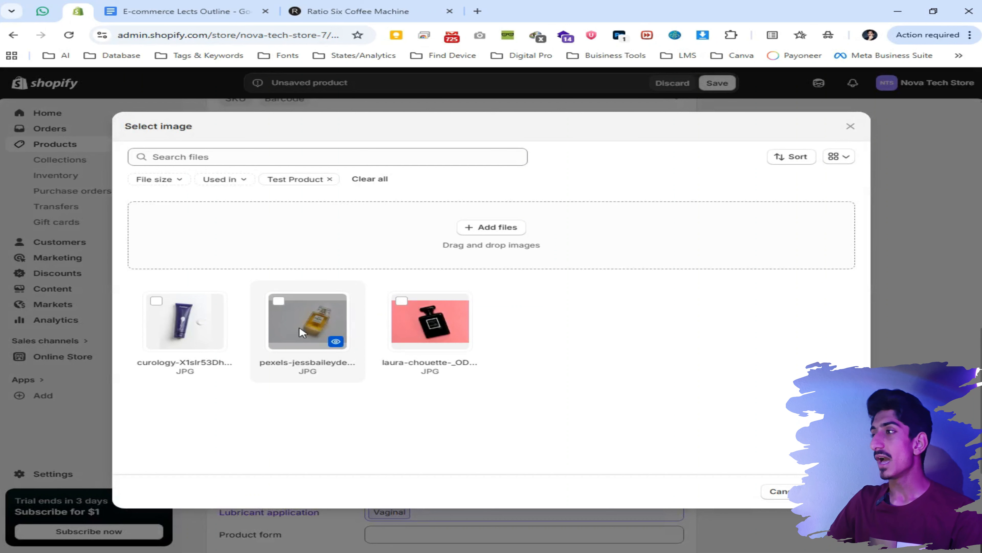
pyautogui.click(157, 302)
pyautogui.click(835, 492)
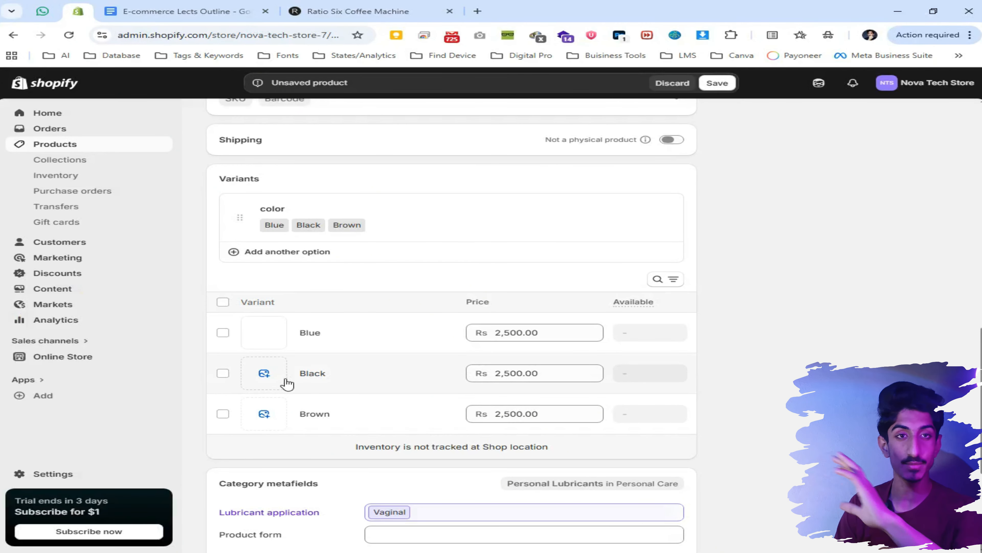
pyautogui.click(268, 377)
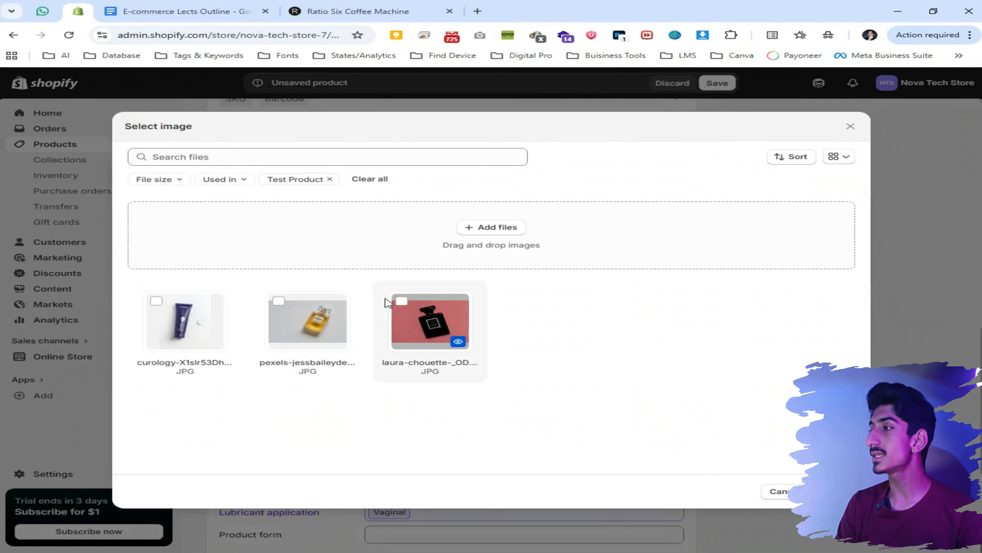
pyautogui.click(401, 301)
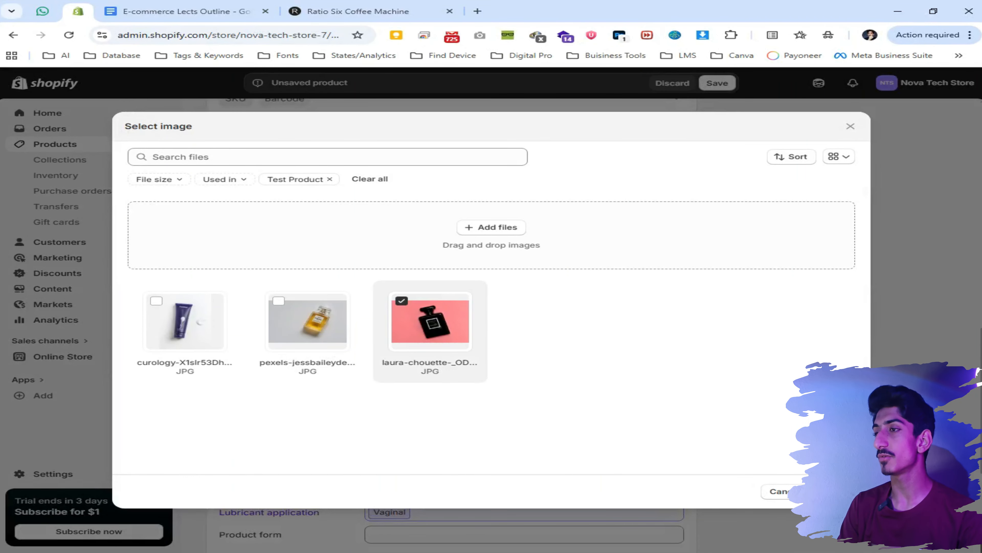
pyautogui.click(835, 492)
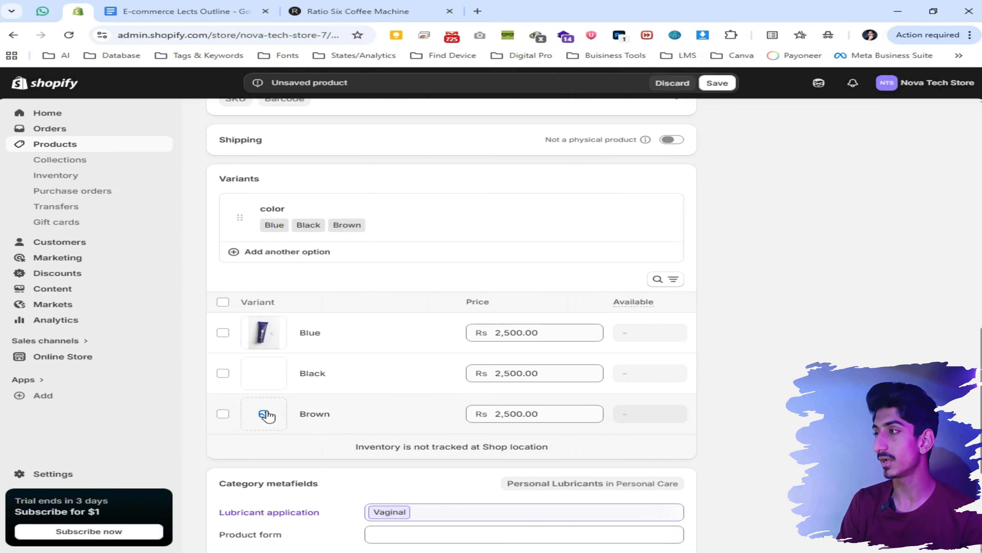
pyautogui.click(265, 414)
pyautogui.click(286, 311)
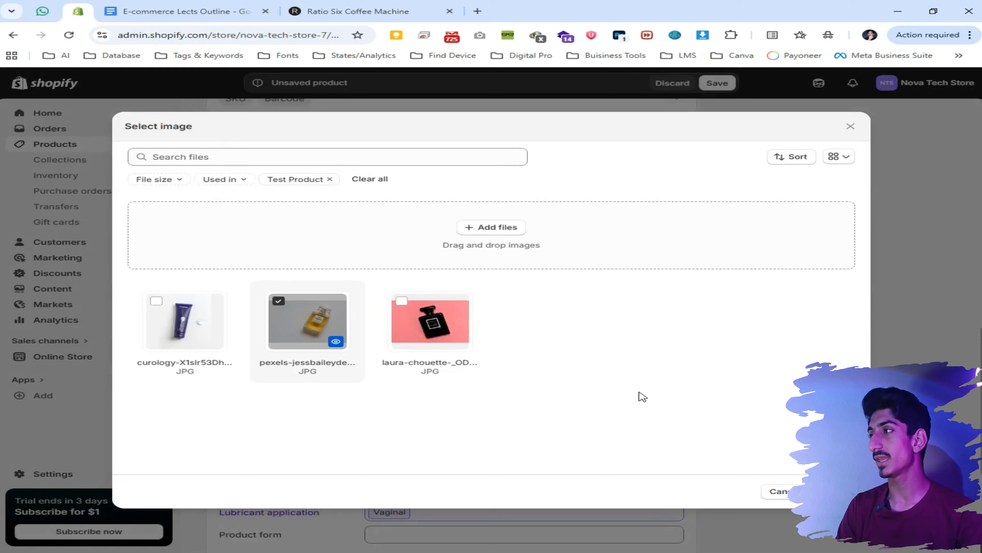
pyautogui.click(834, 491)
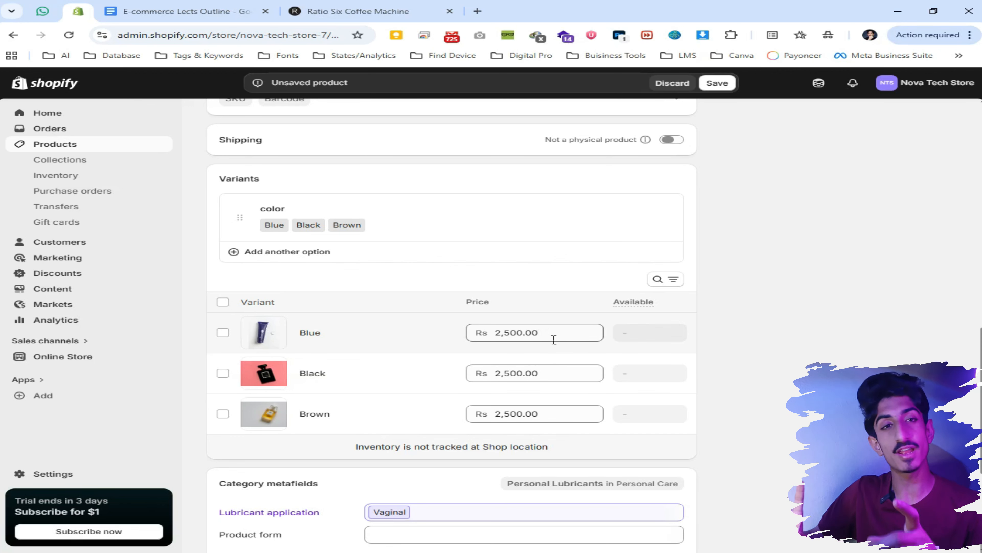
# - Set the Black variant's price to Rs 3000 in its variant details
pyautogui.click(555, 375)
pyautogui.click(436, 377)
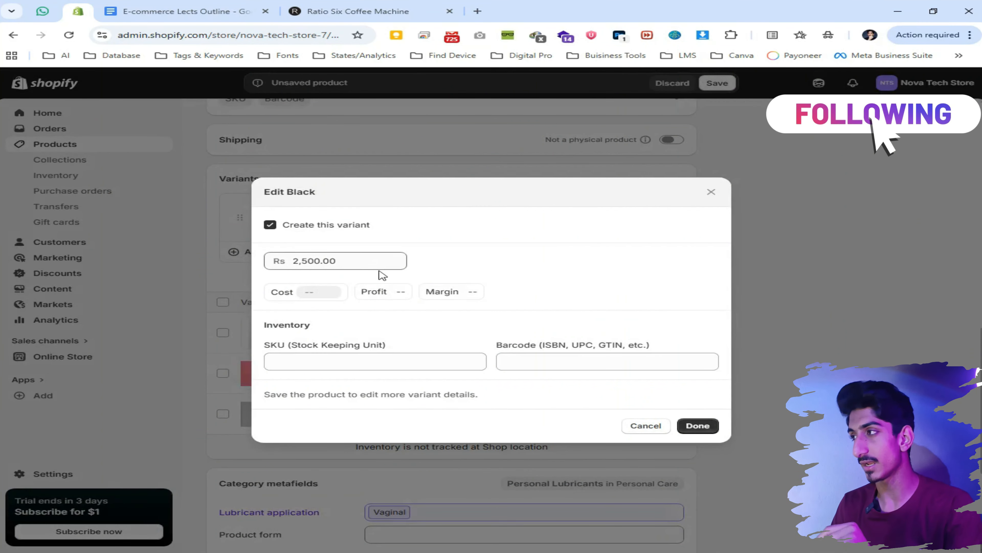
pyautogui.click(274, 265)
pyautogui.doubleClick(308, 265)
pyautogui.write('3000')
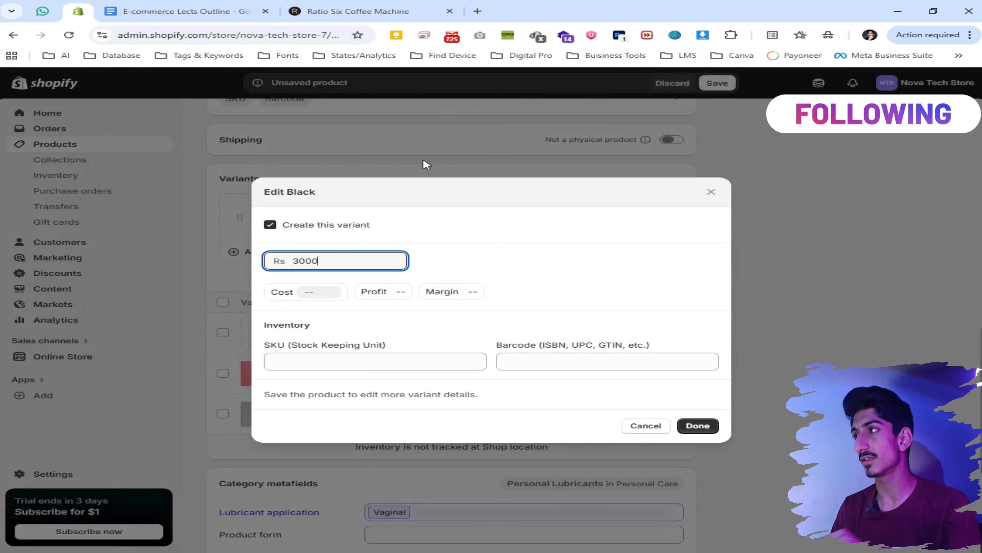
pyautogui.click(697, 425)
# - Set the Brown variant's price to Rs 1500 in its variant details
pyautogui.moveTo(540, 419); pyautogui.dragTo(474, 418)
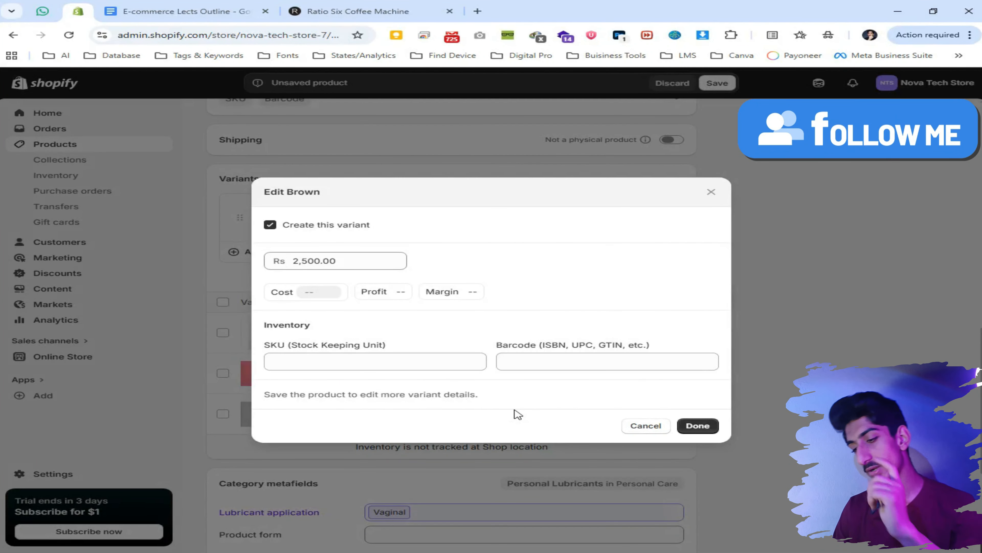
pyautogui.click(300, 261)
pyautogui.write('1500')
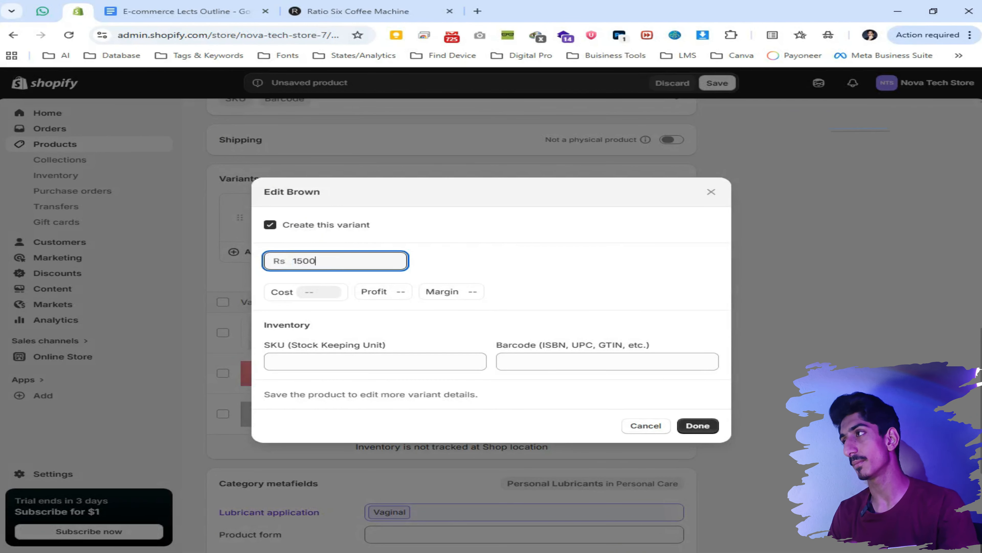
pyautogui.press('Return')
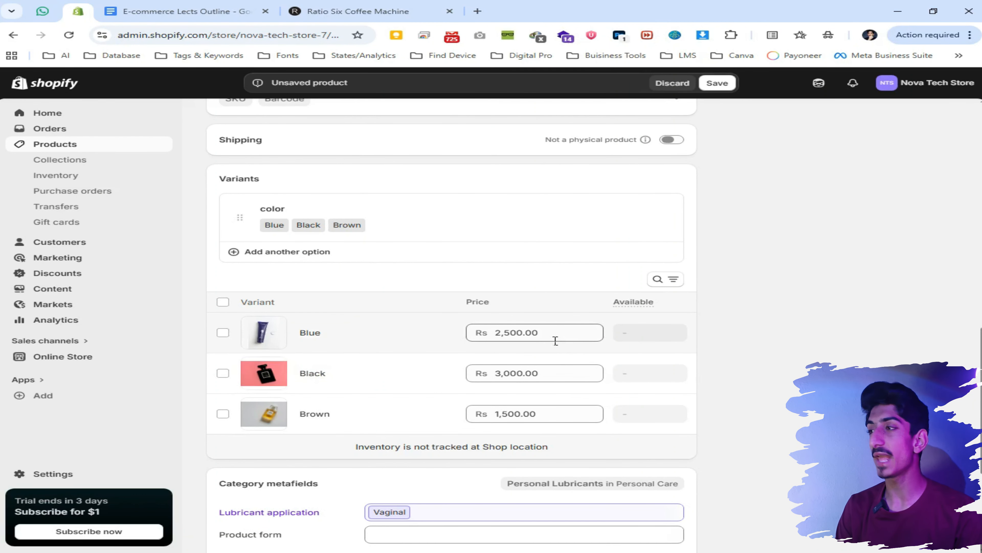
# - Add the Fragrance and Lubricant form fields to the product's category metafields
pyautogui.scroll(-5, 586, 281)
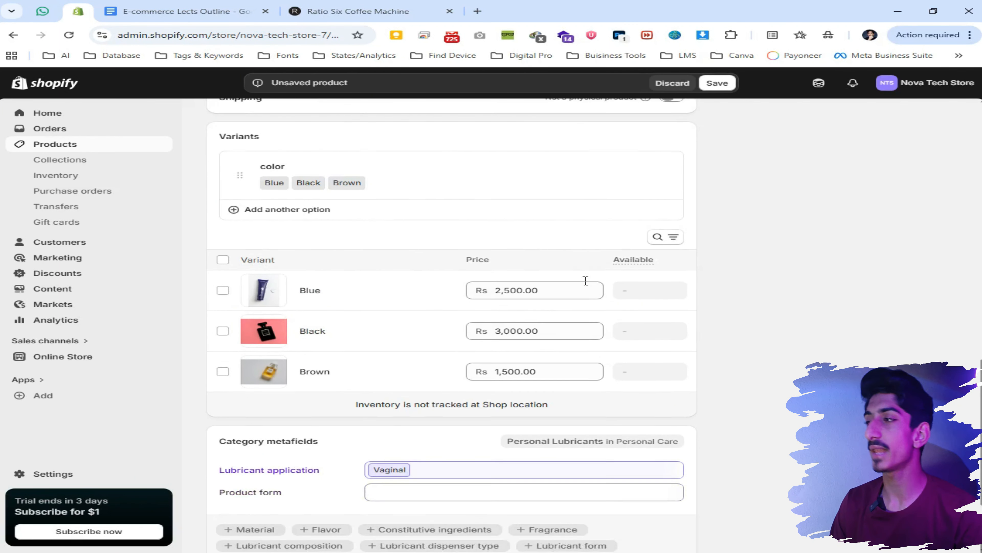
pyautogui.scroll(3, 397, 247)
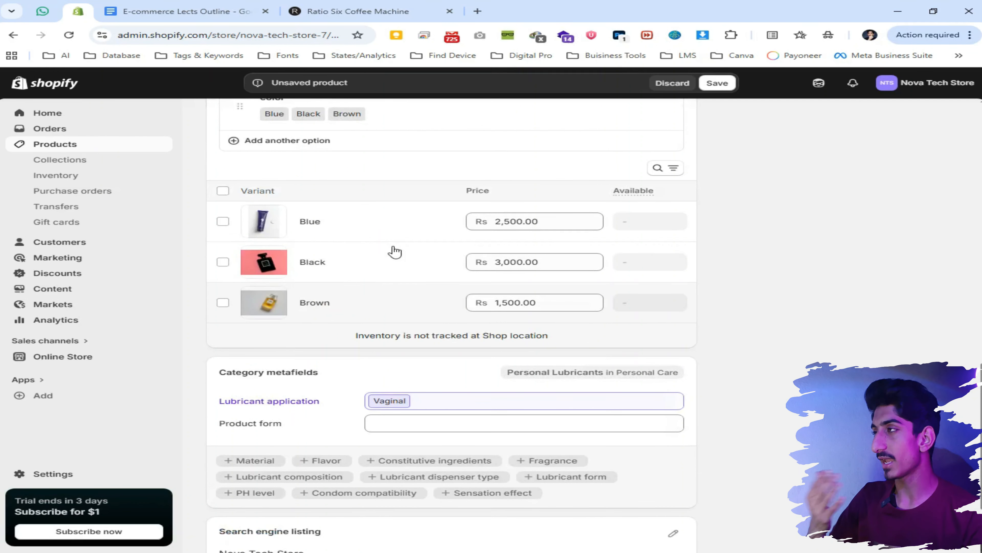
pyautogui.scroll(2, 349, 255)
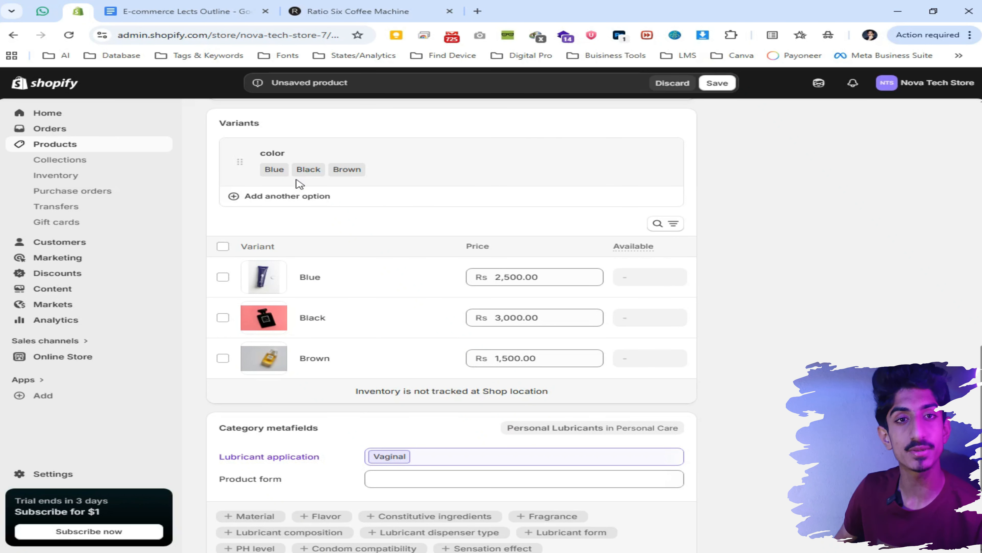
pyautogui.scroll(-5, 328, 292)
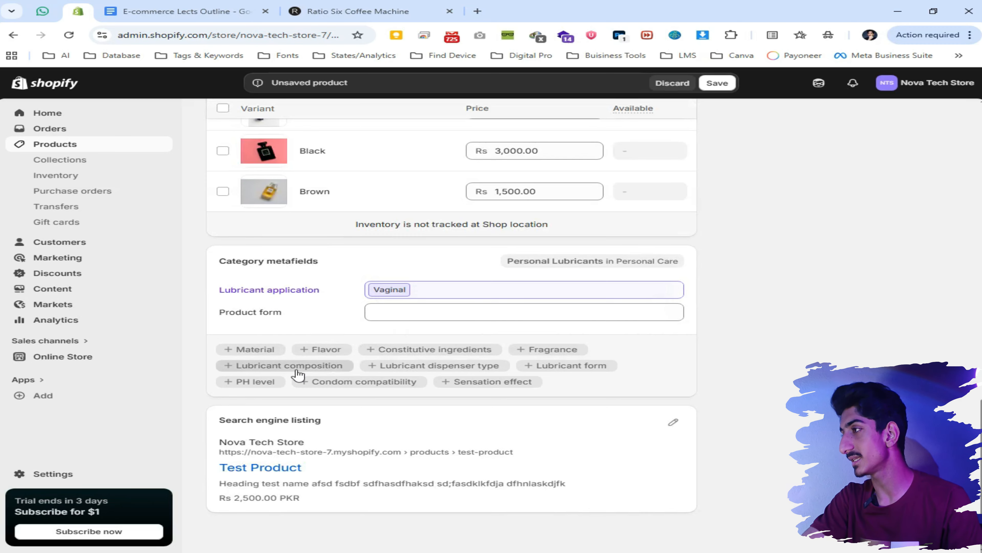
pyautogui.click(550, 351)
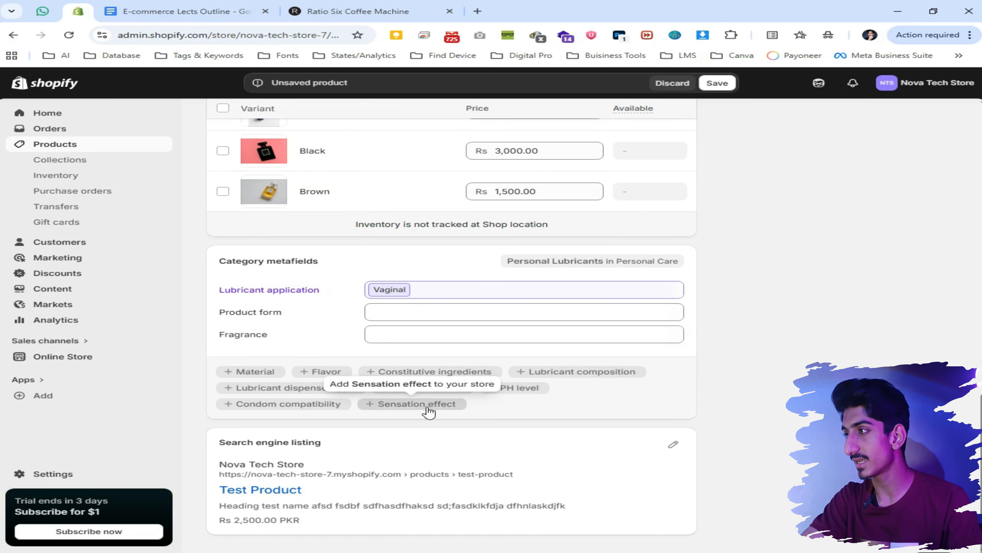
pyautogui.click(460, 390)
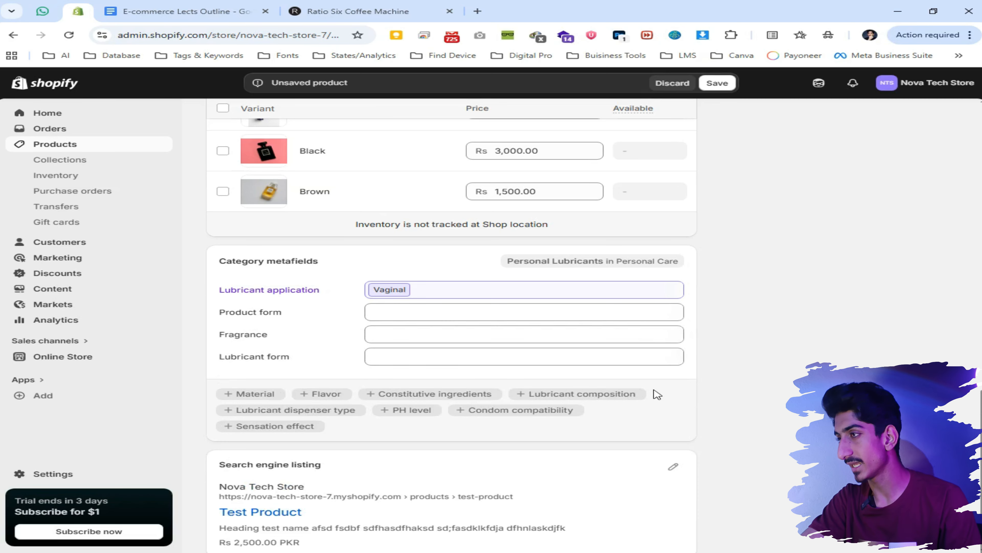
# - Review the product's search engine listing preview and open the listing for editing
pyautogui.scroll(-1, 440, 422)
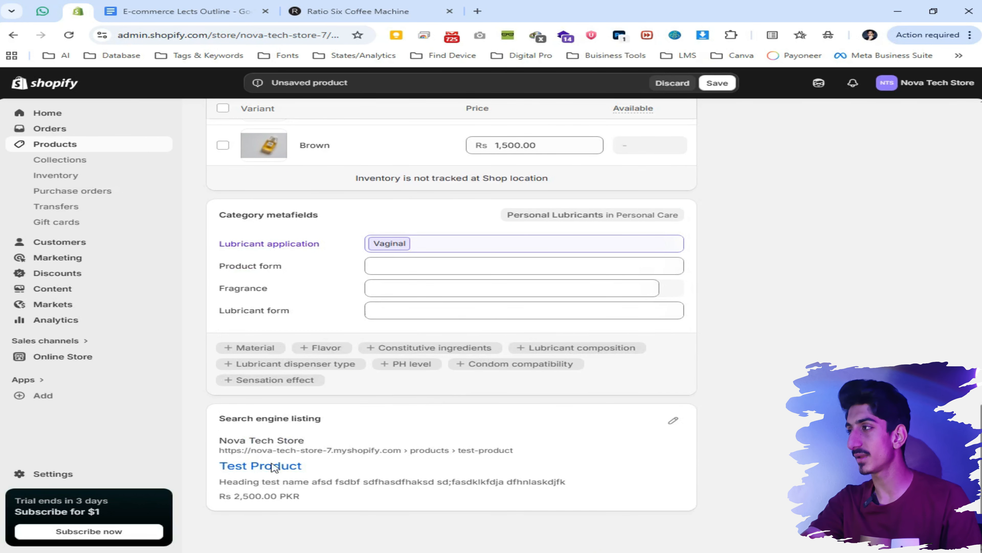
pyautogui.press('F4')
pyautogui.press('F4')
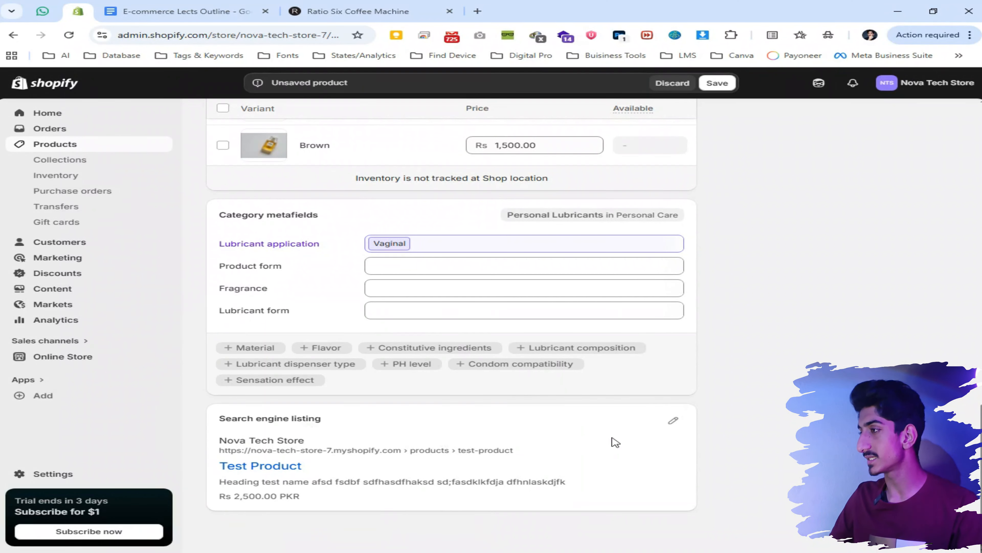
pyautogui.click(673, 421)
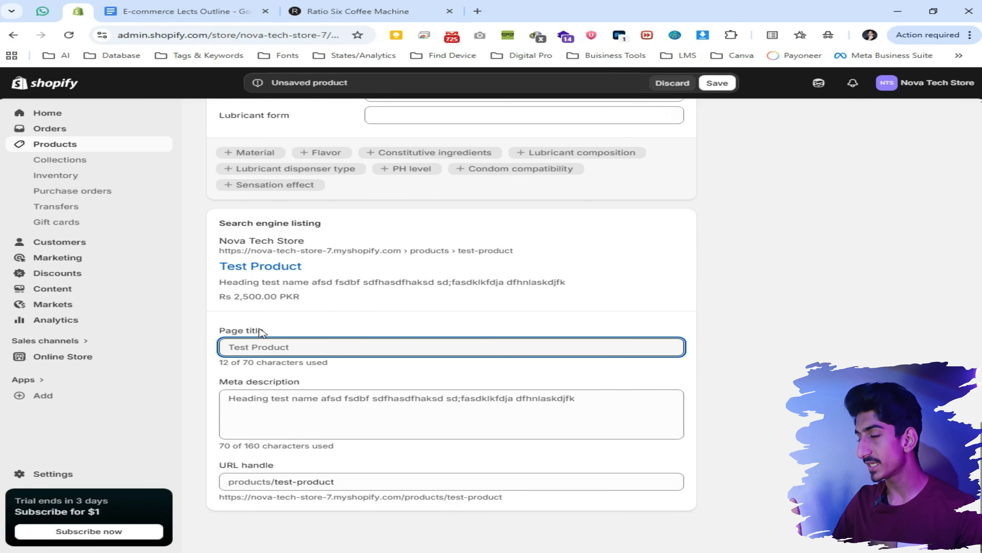
# - Examine the page title, meta description and URL handle fields of the search engine listing
pyautogui.moveTo(237, 330); pyautogui.dragTo(293, 332)
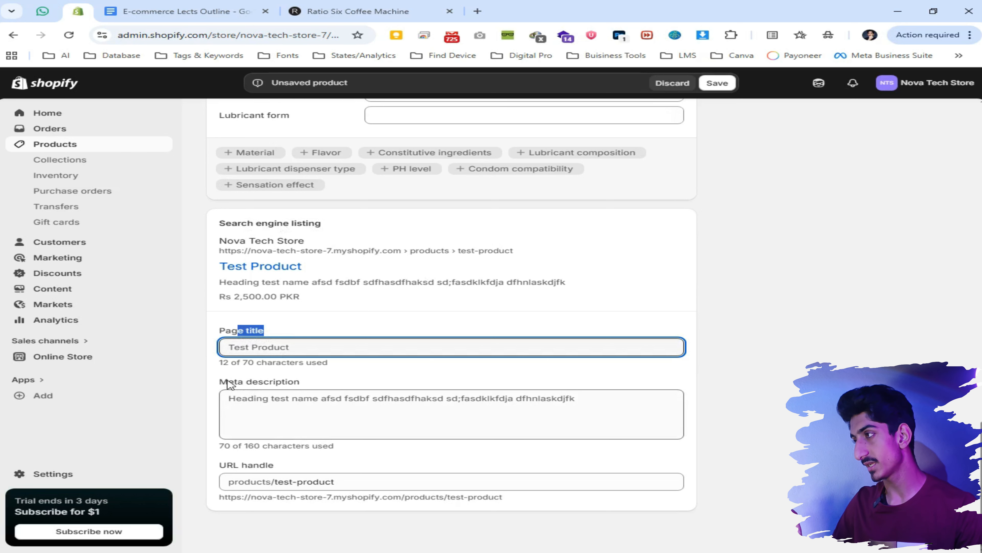
pyautogui.moveTo(228, 382); pyautogui.dragTo(314, 385)
pyautogui.moveTo(226, 466); pyautogui.dragTo(275, 466)
pyautogui.click(308, 352)
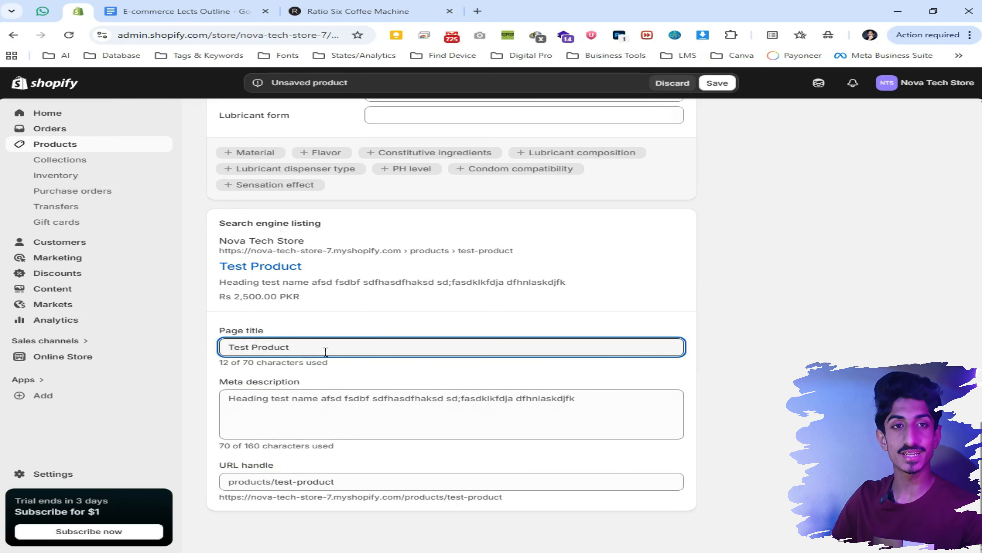
pyautogui.moveTo(325, 351); pyautogui.dragTo(238, 354)
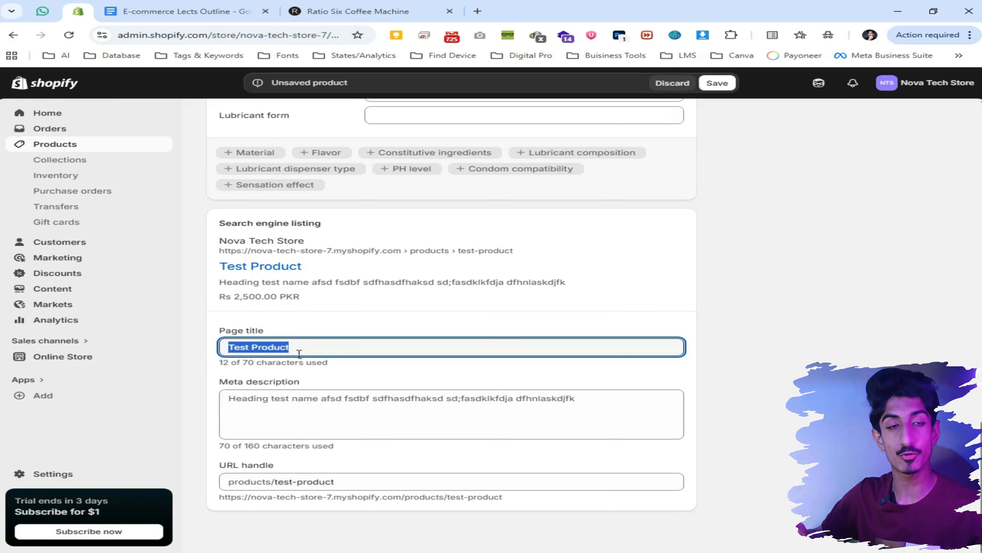
pyautogui.moveTo(219, 383); pyautogui.dragTo(313, 379)
pyautogui.click(332, 407)
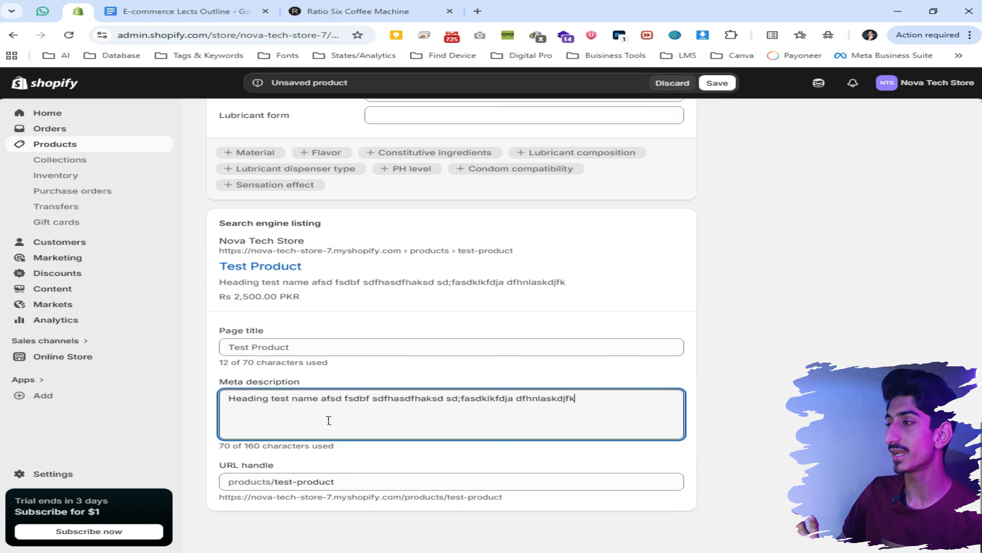
pyautogui.moveTo(272, 468); pyautogui.dragTo(218, 472)
pyautogui.click(271, 481)
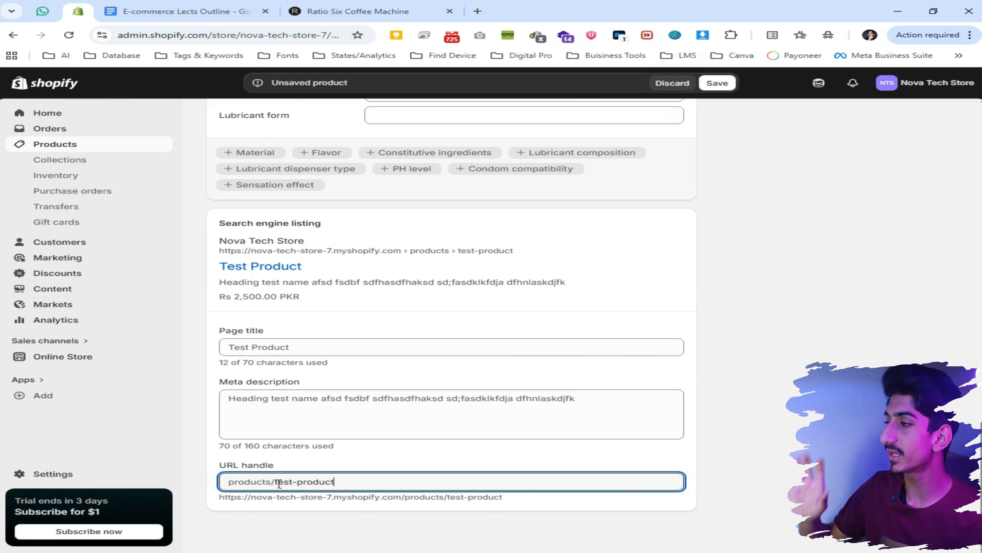
pyautogui.moveTo(355, 481); pyautogui.dragTo(283, 483)
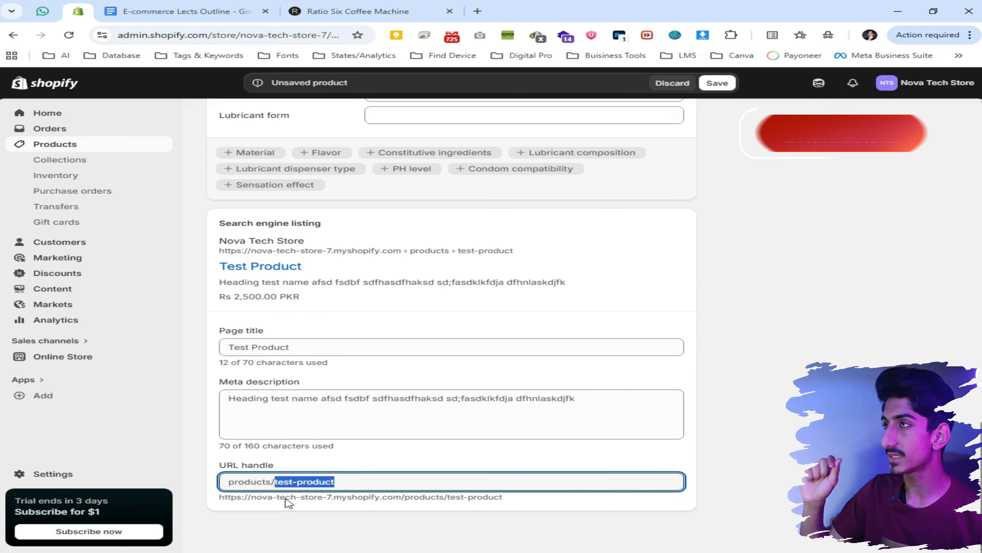
# - Save the new Test Product listing with its active status
pyautogui.scroll(20, 287, 500)
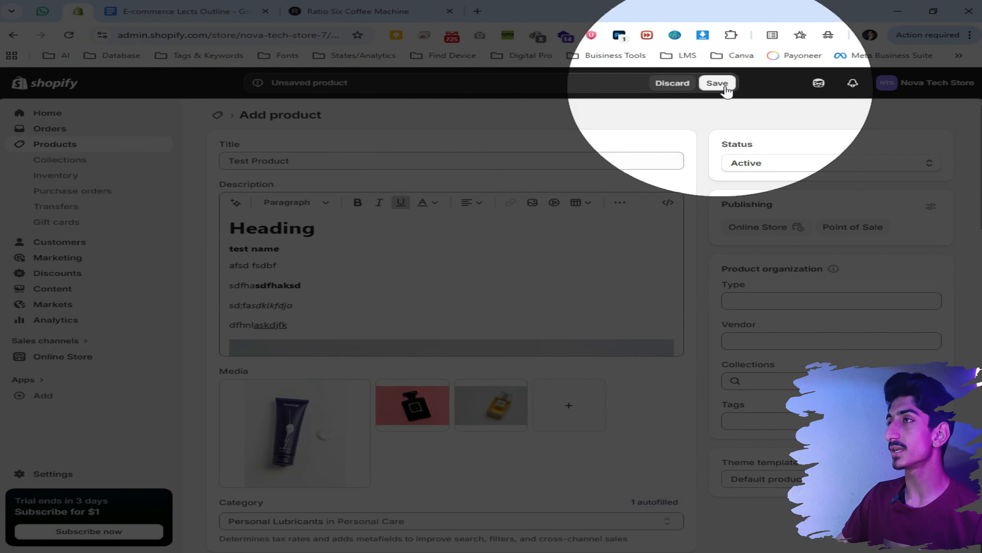
pyautogui.click(722, 86)
pyautogui.press('F4')
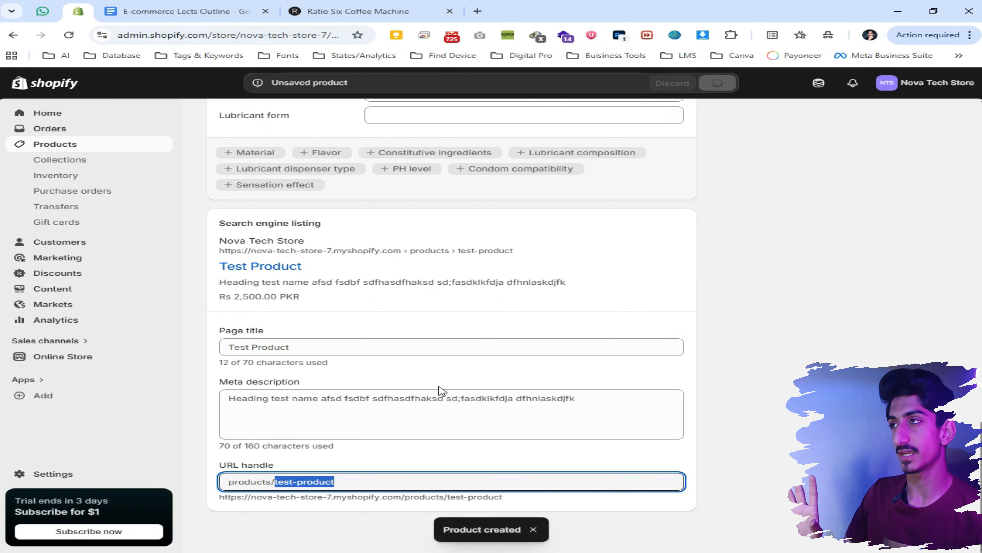
pyautogui.press('F4')
pyautogui.press('F4')
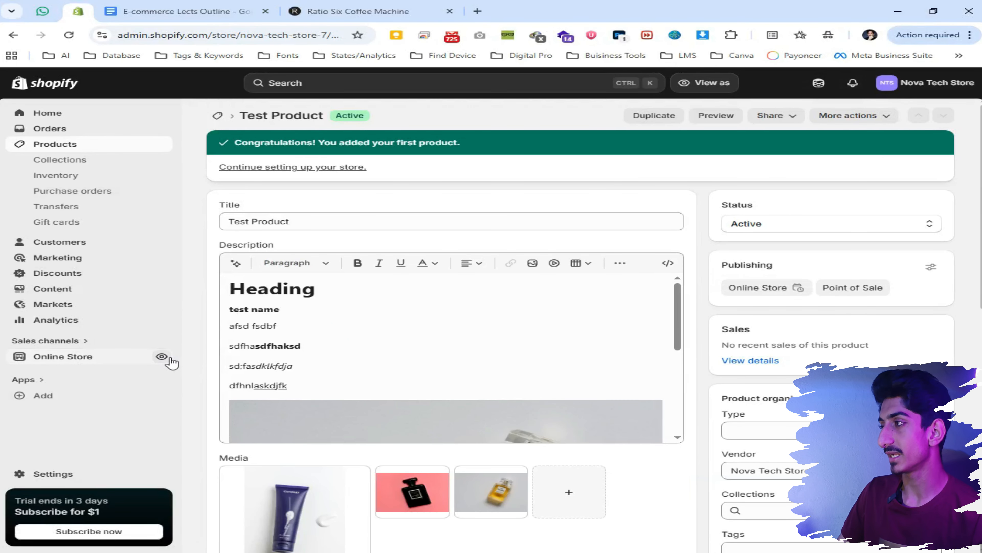
# - View the live online store and check the Test Product card and its prices in the home page's Products section
pyautogui.click(161, 357)
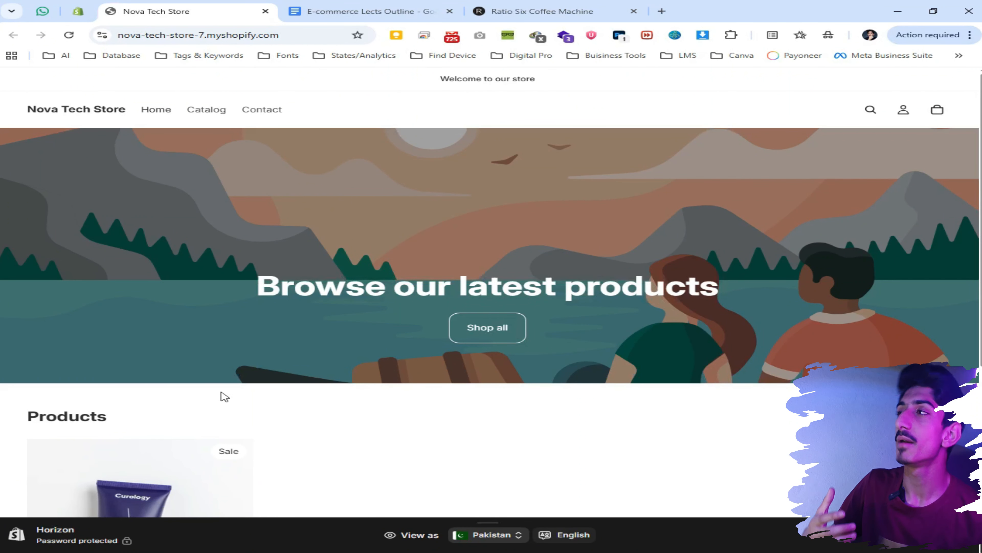
pyautogui.scroll(-4, 556, 203)
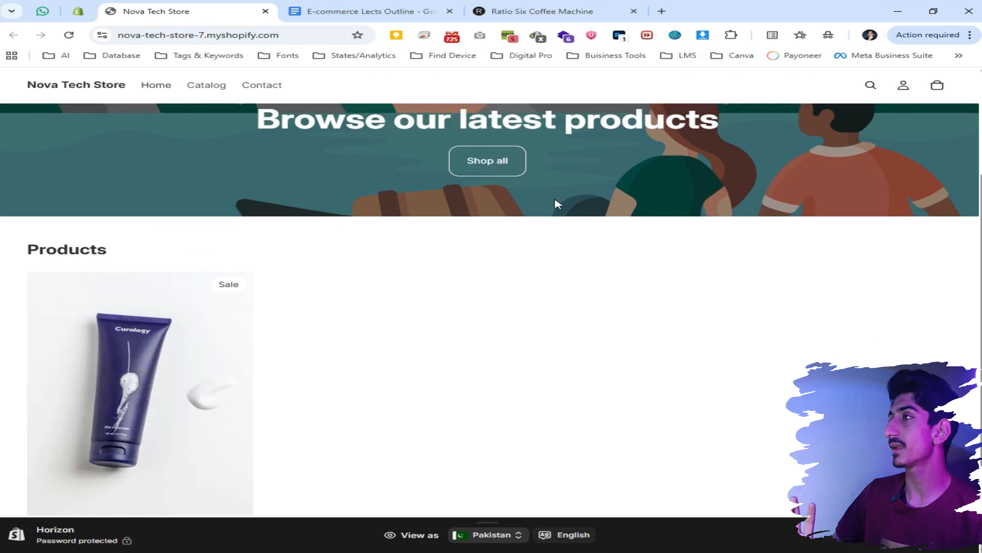
pyautogui.scroll(-3, 556, 202)
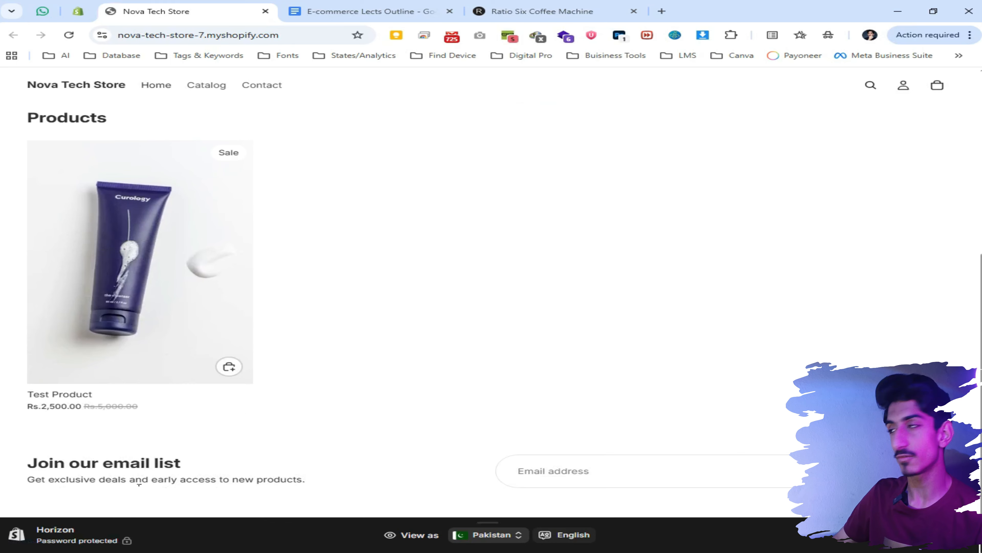
pyautogui.press('F4')
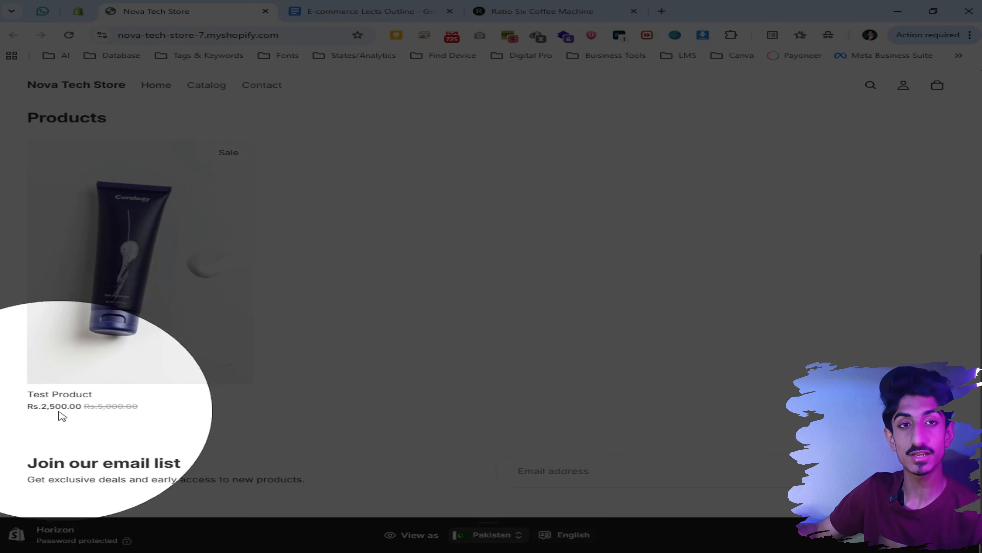
pyautogui.press('F4')
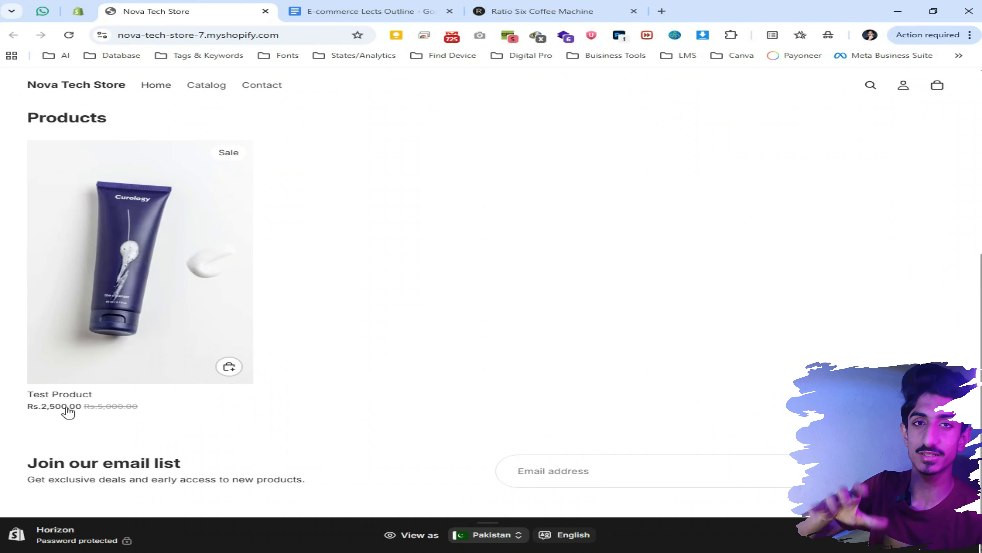
# - Open the Test Product page in the storefront and look over its image, price, color options and purchase buttons
pyautogui.click(143, 264)
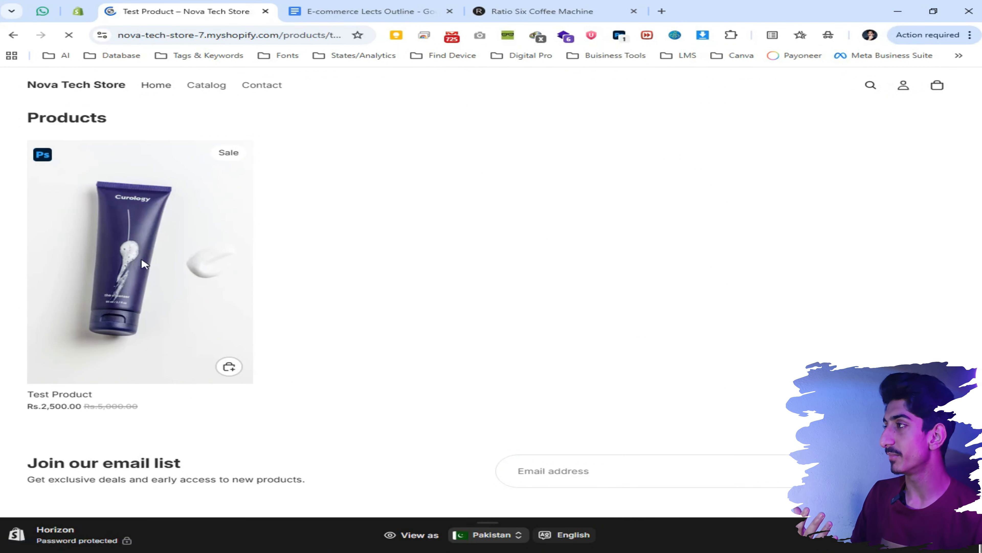
pyautogui.scroll(-1, 287, 298)
pyautogui.scroll(-3, 287, 298)
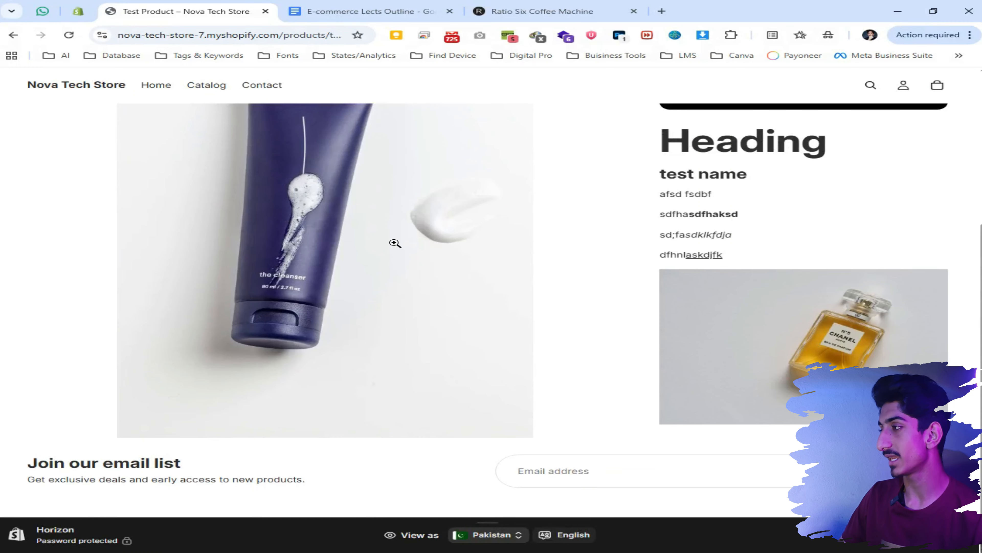
pyautogui.scroll(3, 383, 267)
pyautogui.scroll(2, 704, 215)
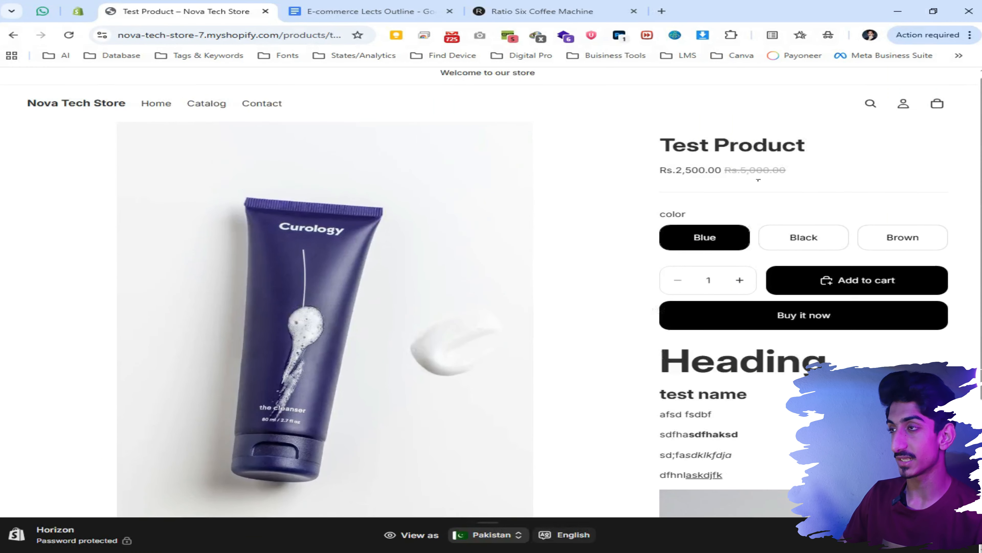
# - Examine the formatted description on the product page, from its heading and text lines to the embedded perfume image
pyautogui.scroll(-4, 756, 219)
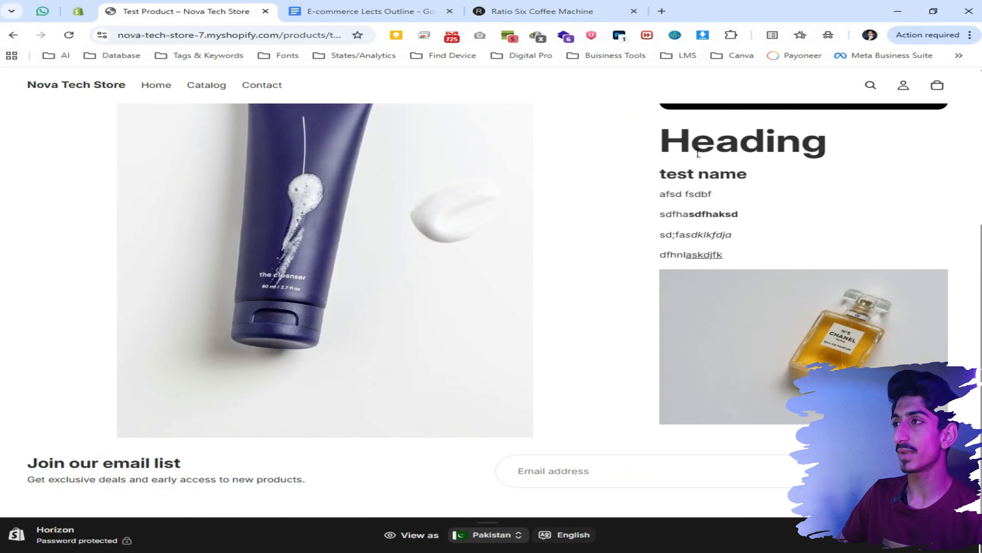
pyautogui.moveTo(677, 149); pyautogui.dragTo(842, 146)
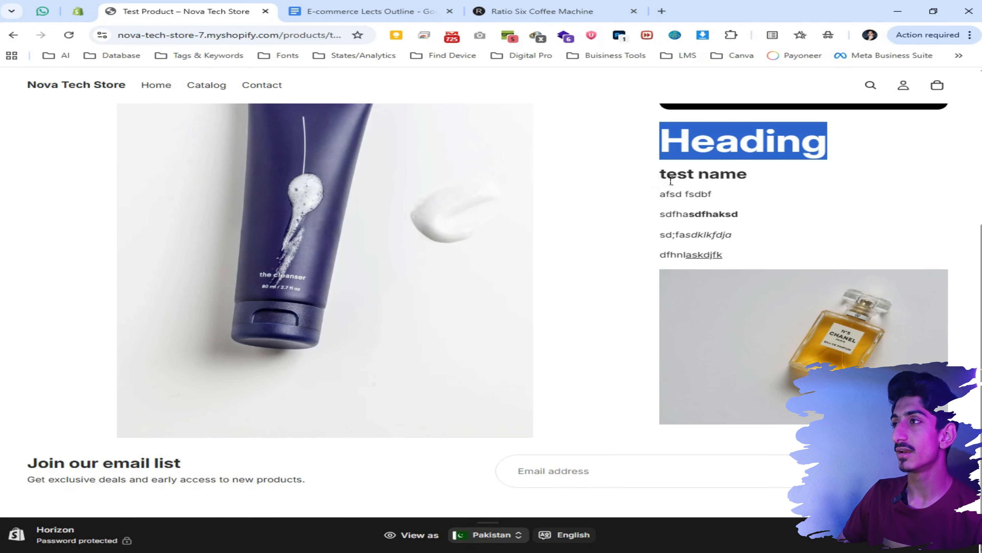
pyautogui.moveTo(671, 151); pyautogui.dragTo(750, 259)
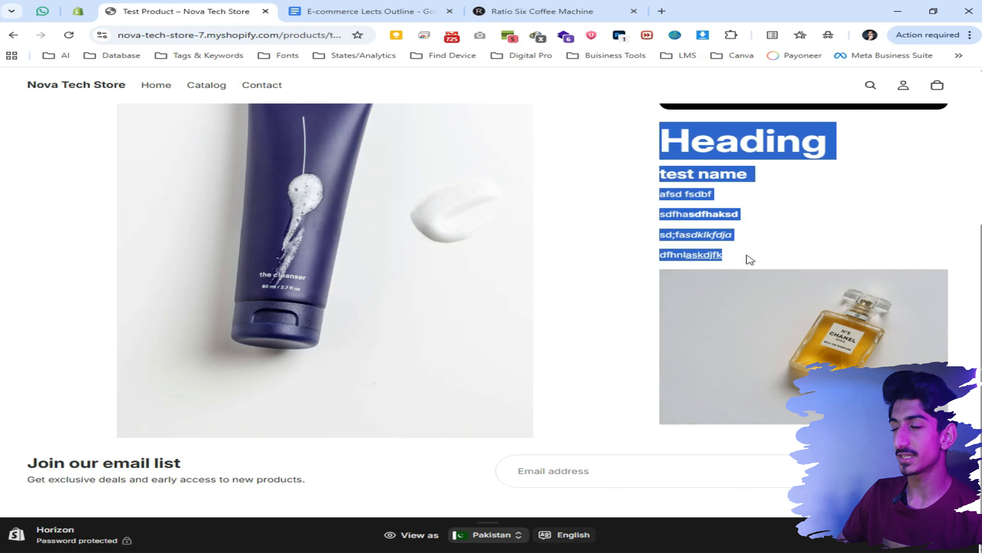
pyautogui.click(741, 182)
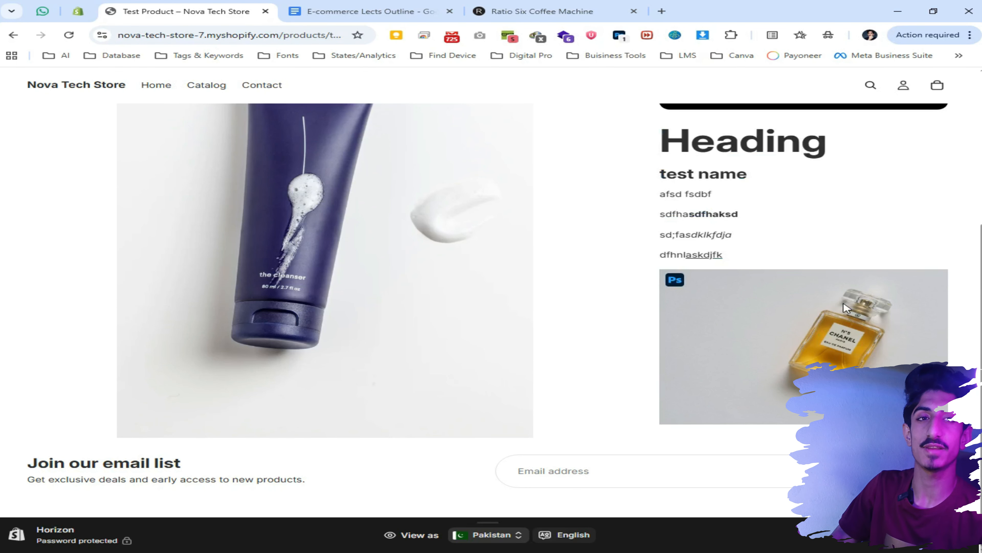
pyautogui.scroll(5, 844, 307)
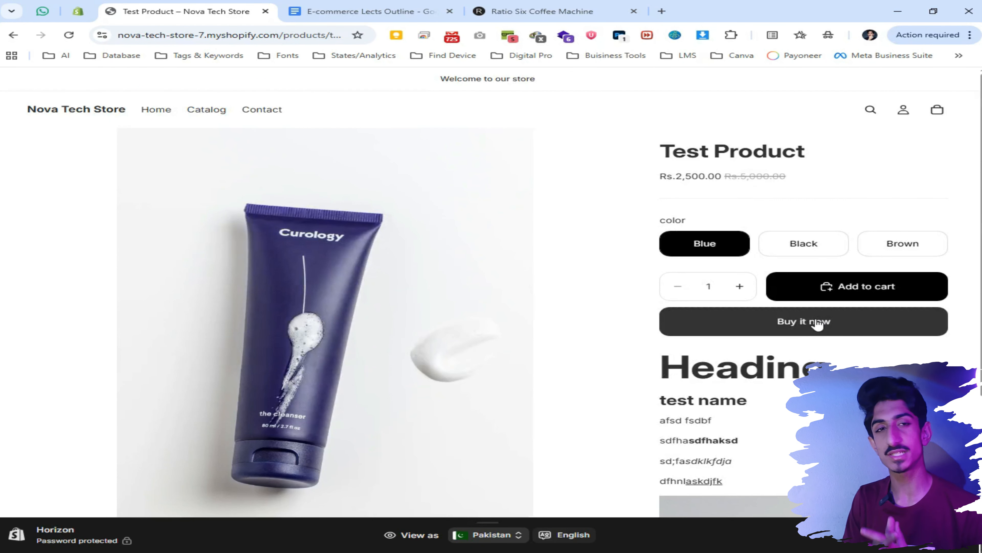